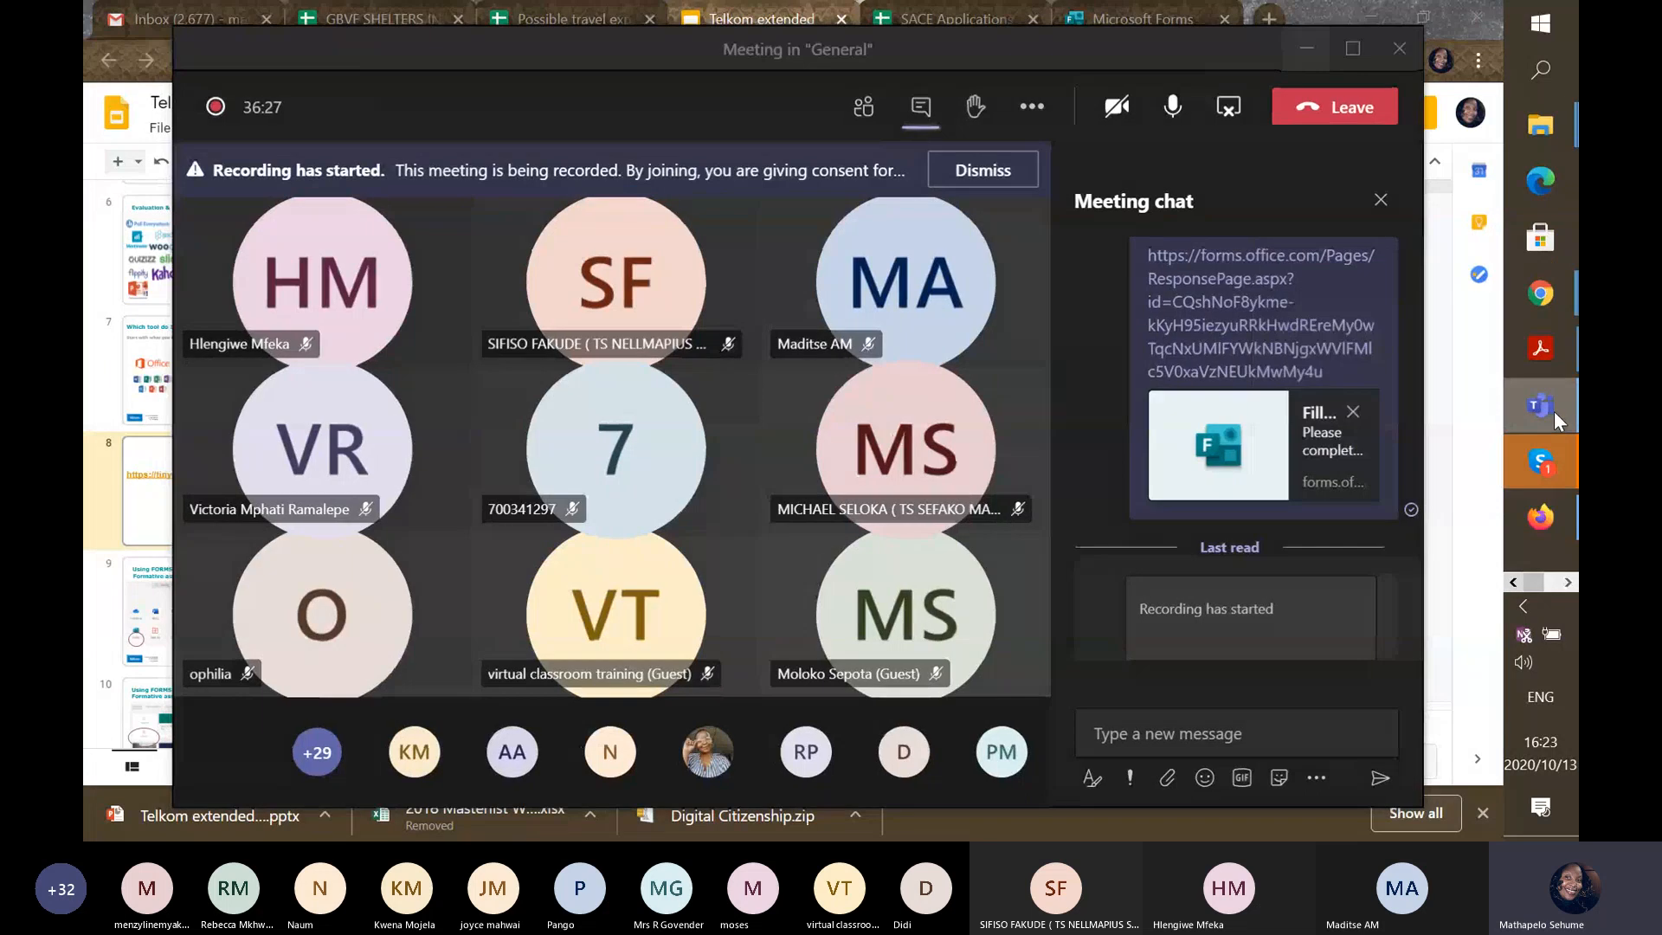
Briefly minimise and restore the meeting window, then stop sharing the screen.
left_click(1555, 412)
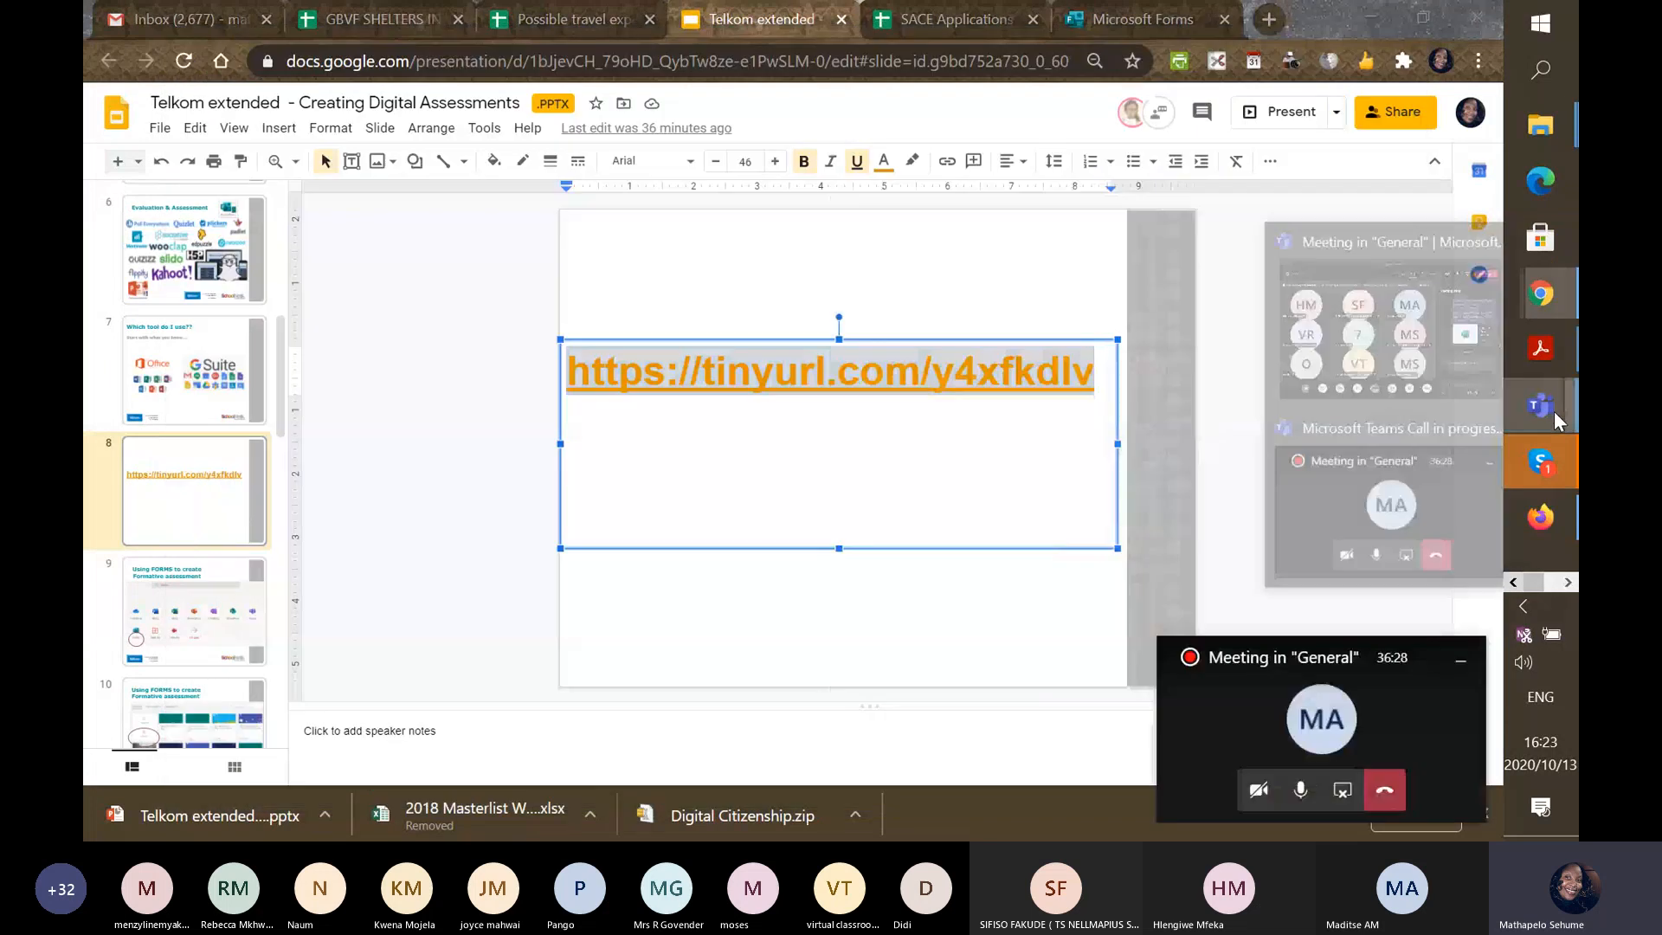
left_click(1411, 312)
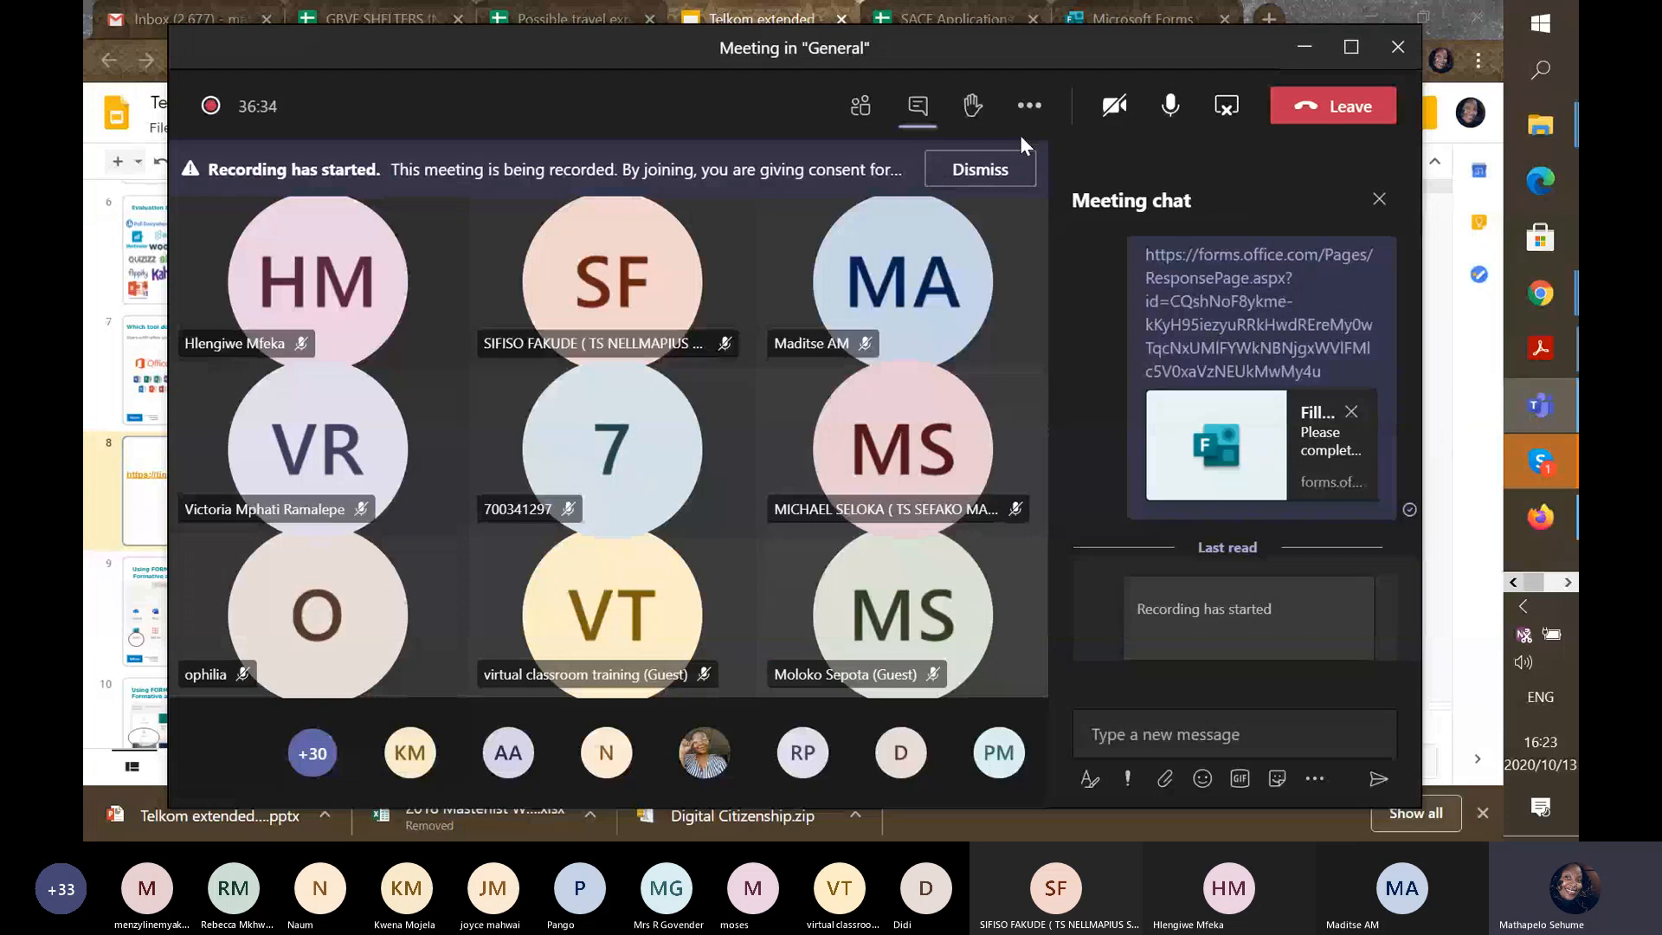
left_click(1223, 108)
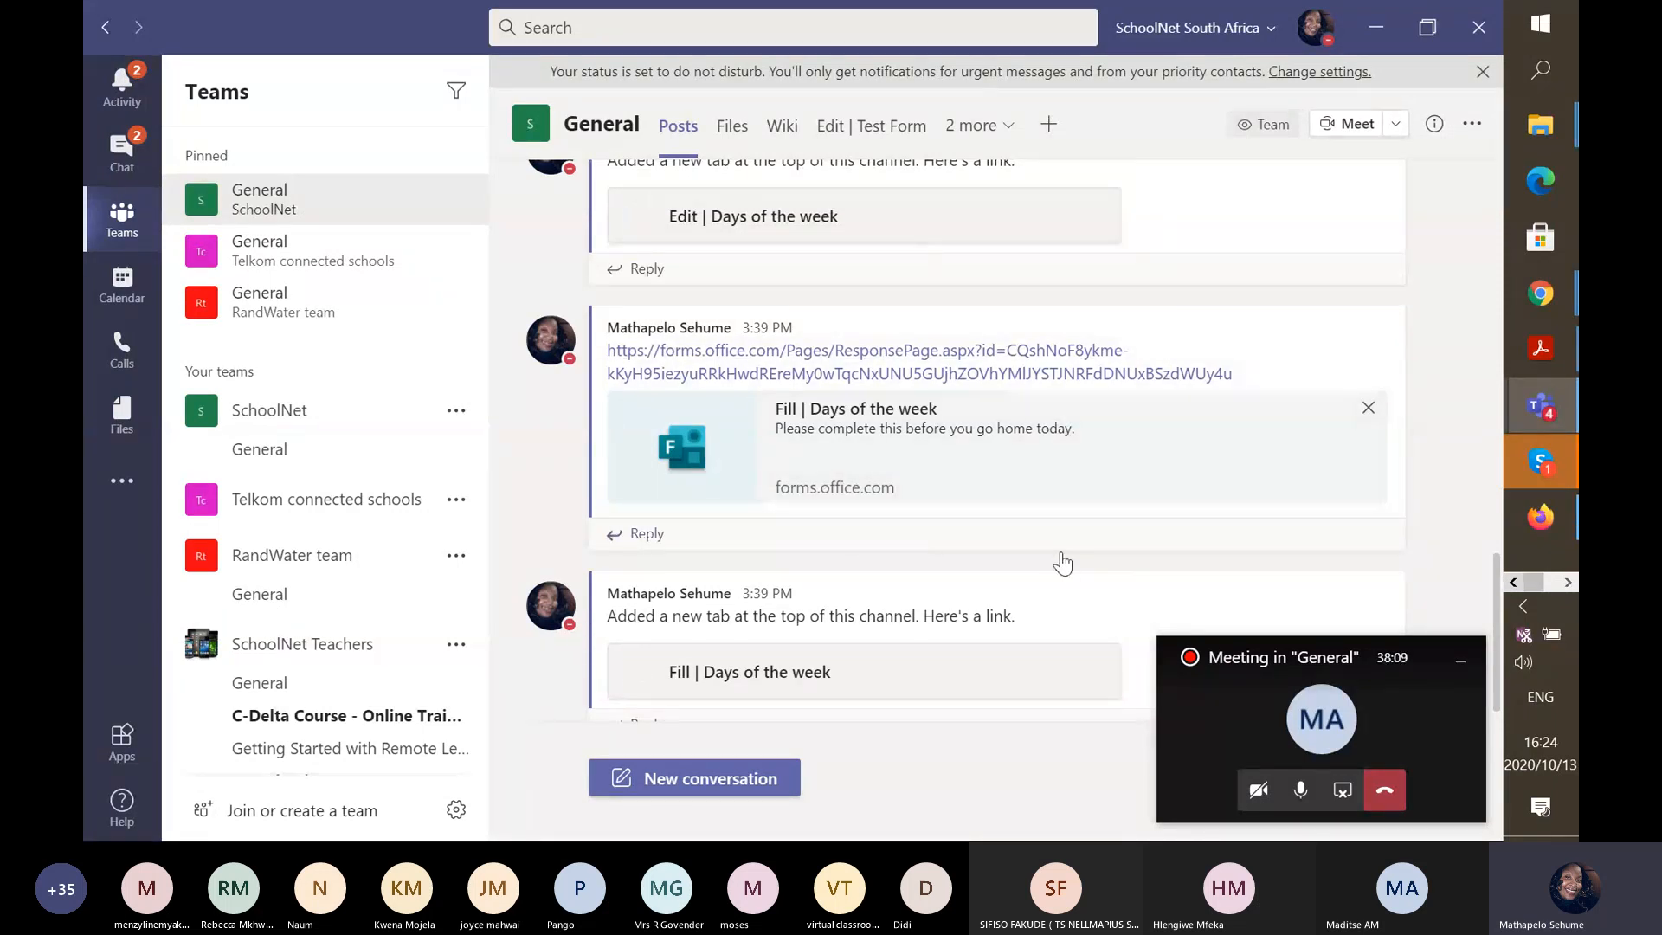
Start adding a Forms tab to the General channel.
left_click(1057, 128)
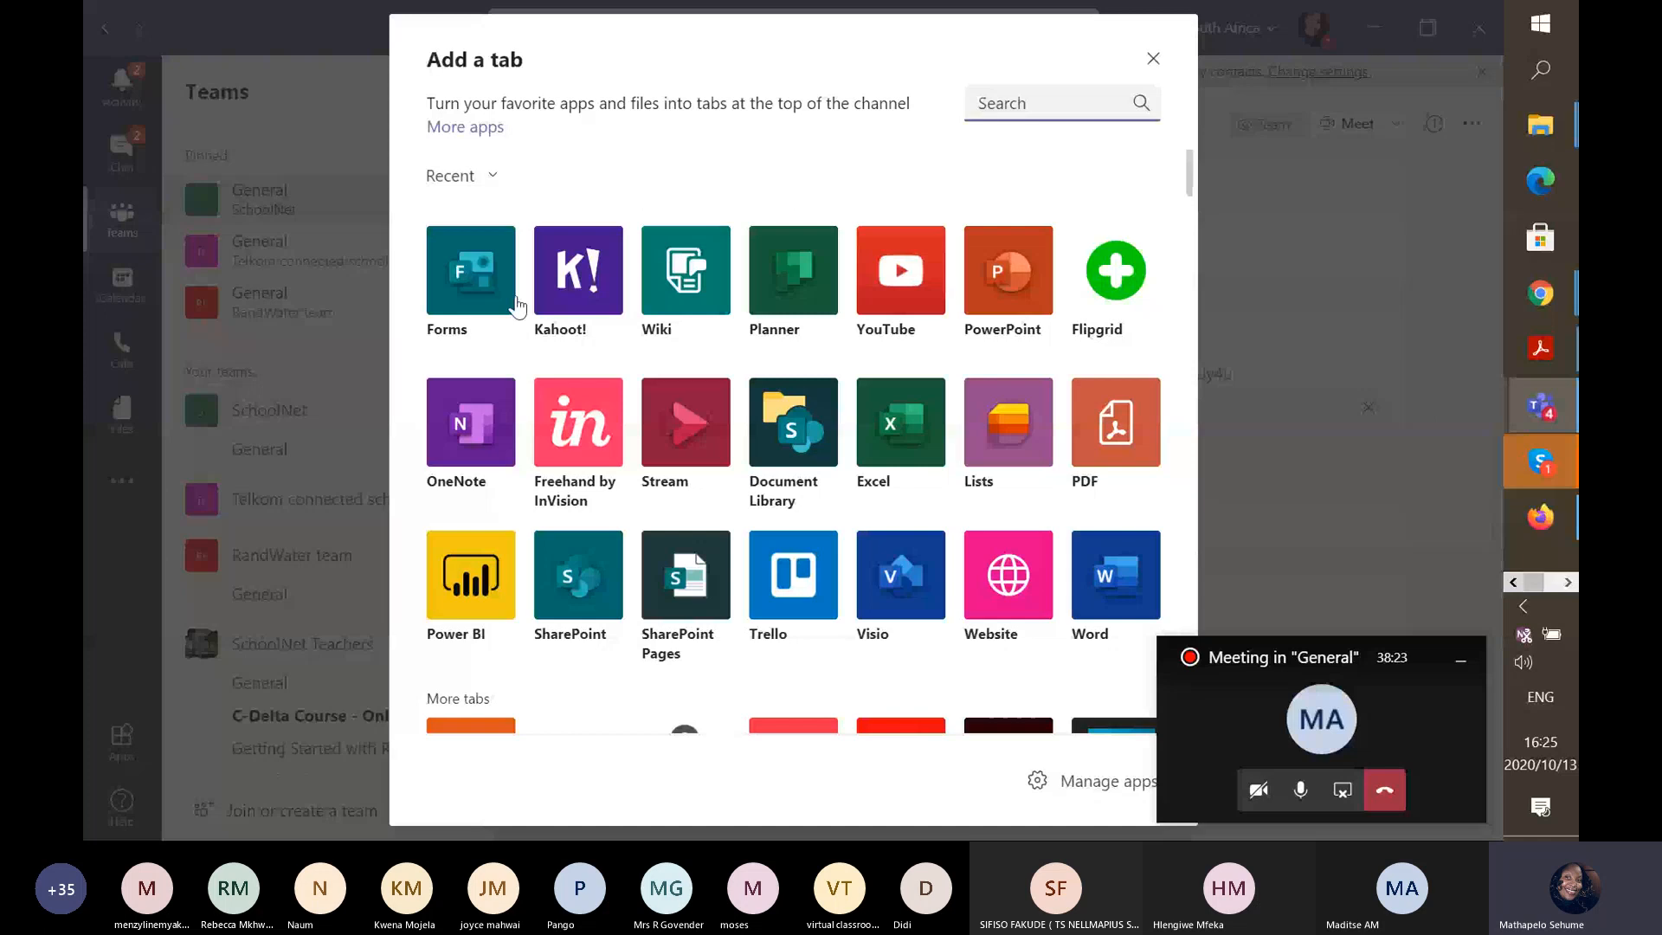
left_click(516, 299)
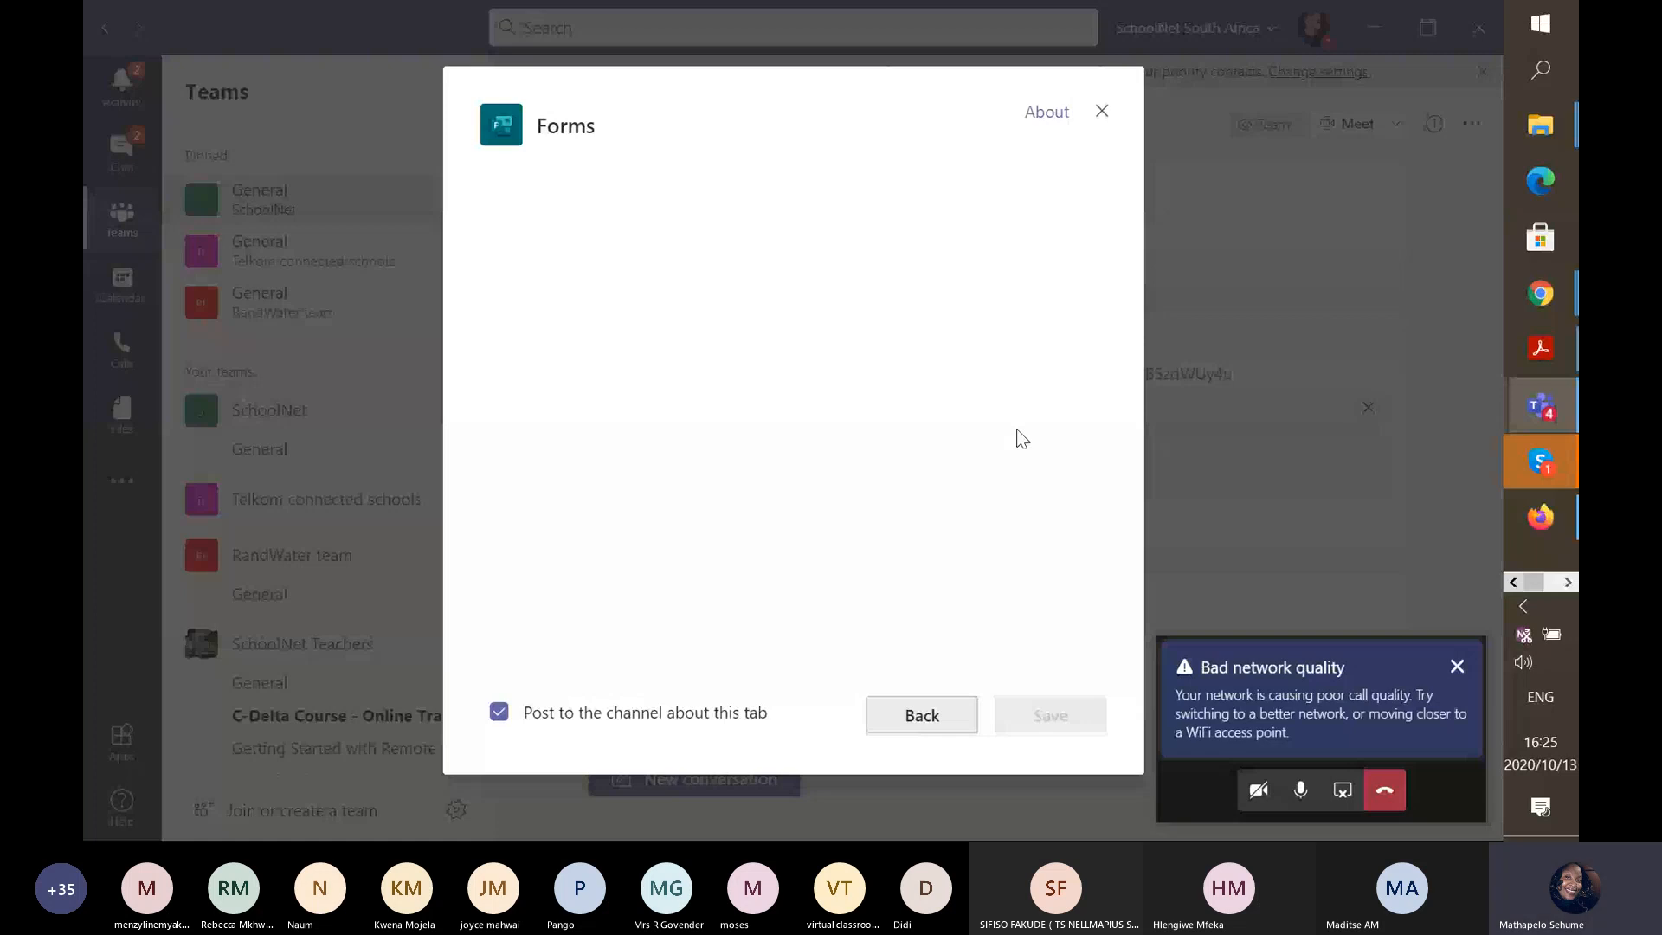
left_click(1102, 111)
left_click(1052, 128)
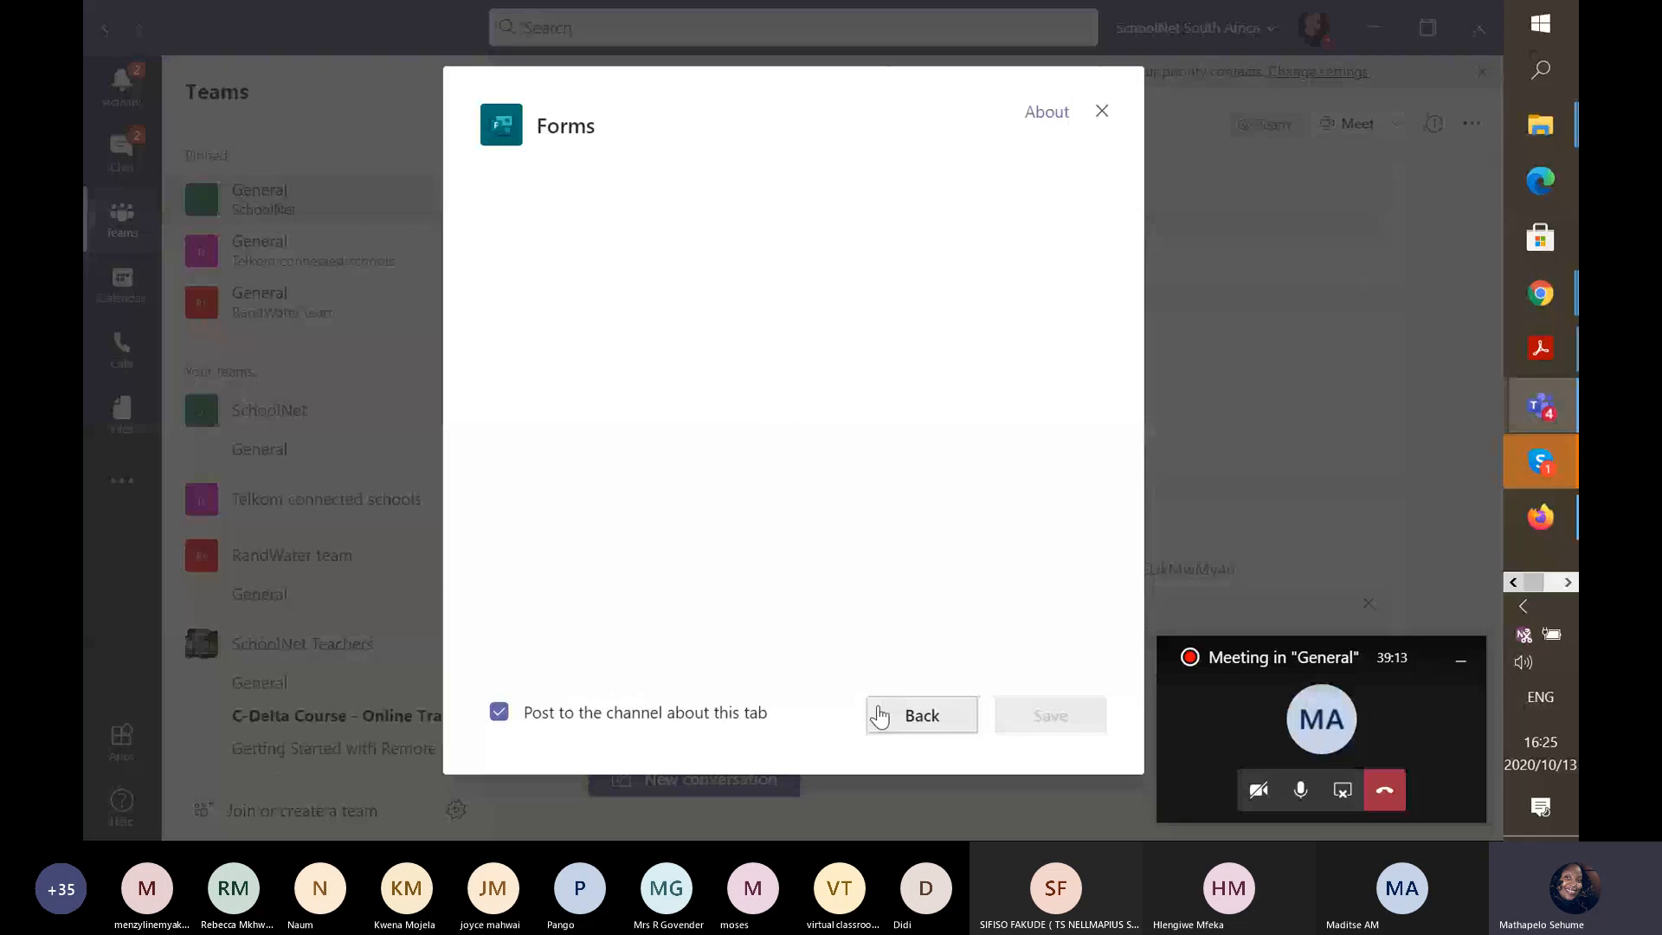
Go back, reselect Forms, and turn on 'Post to the channel about this tab'.
left_click(880, 715)
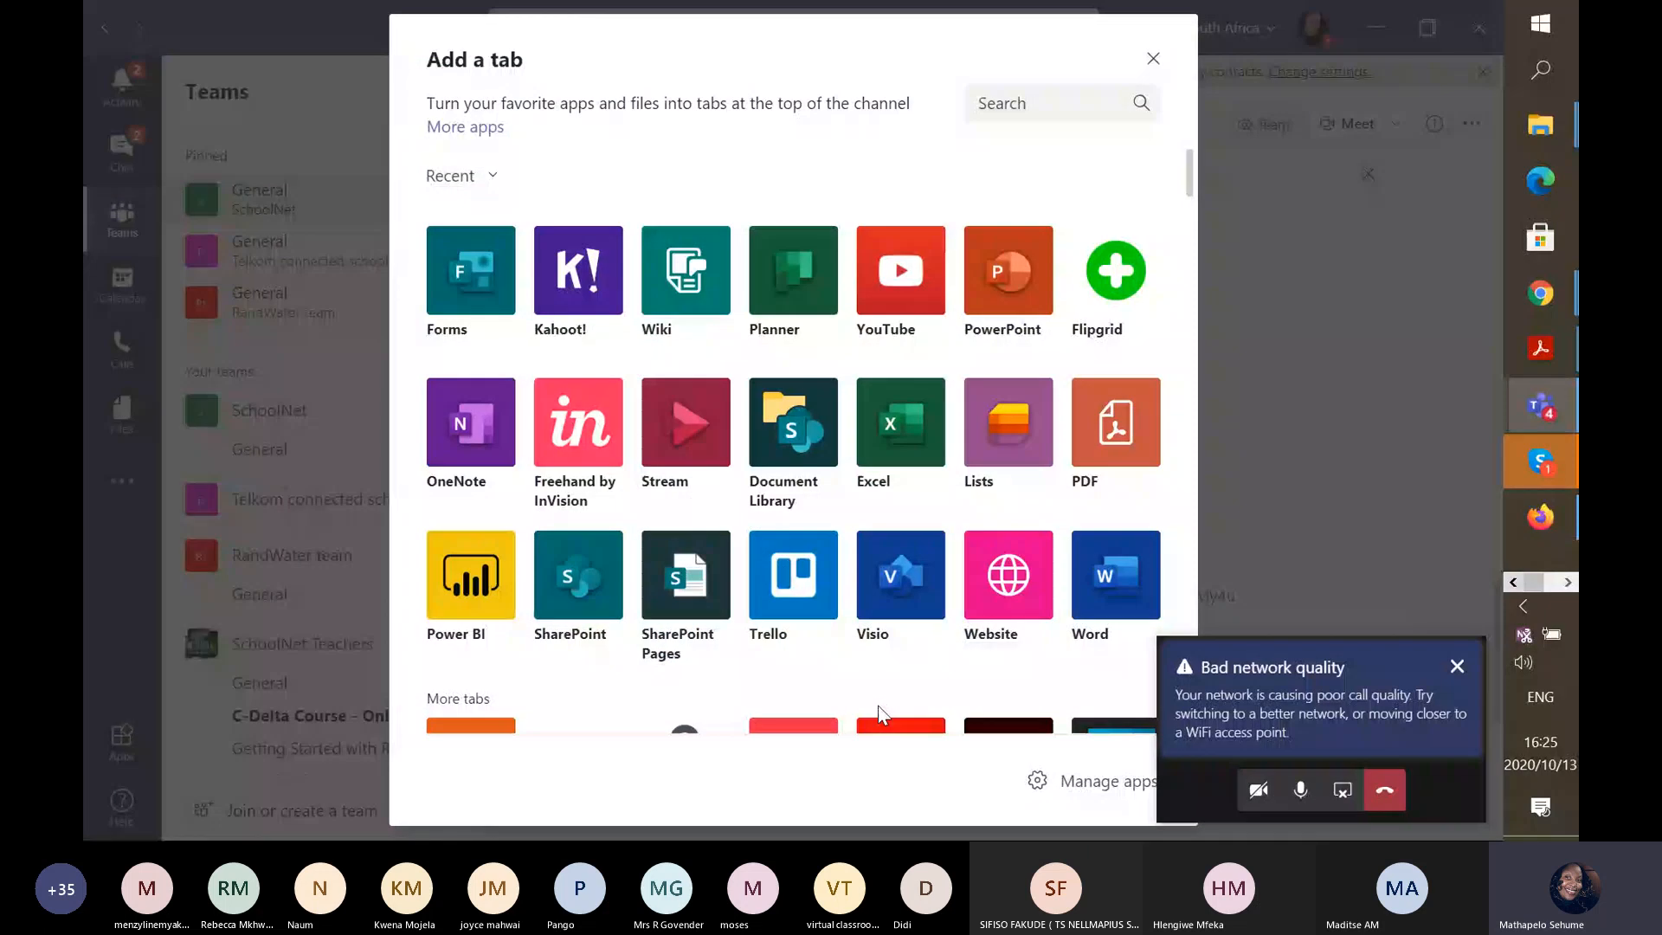
left_click(471, 295)
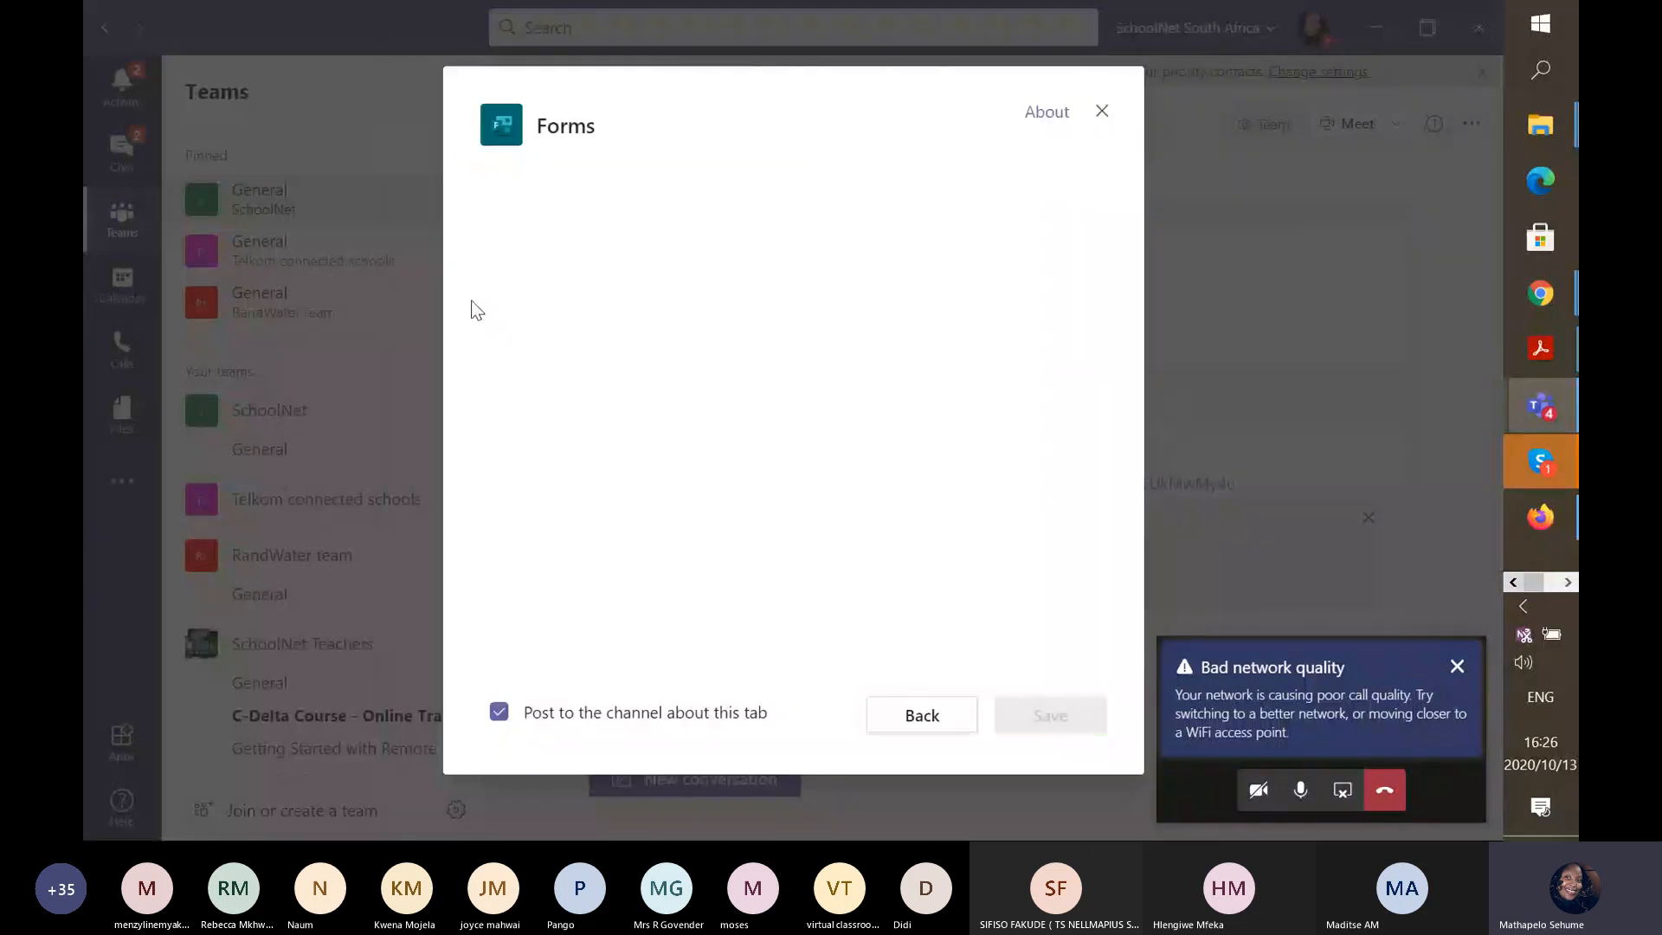
left_click(500, 713)
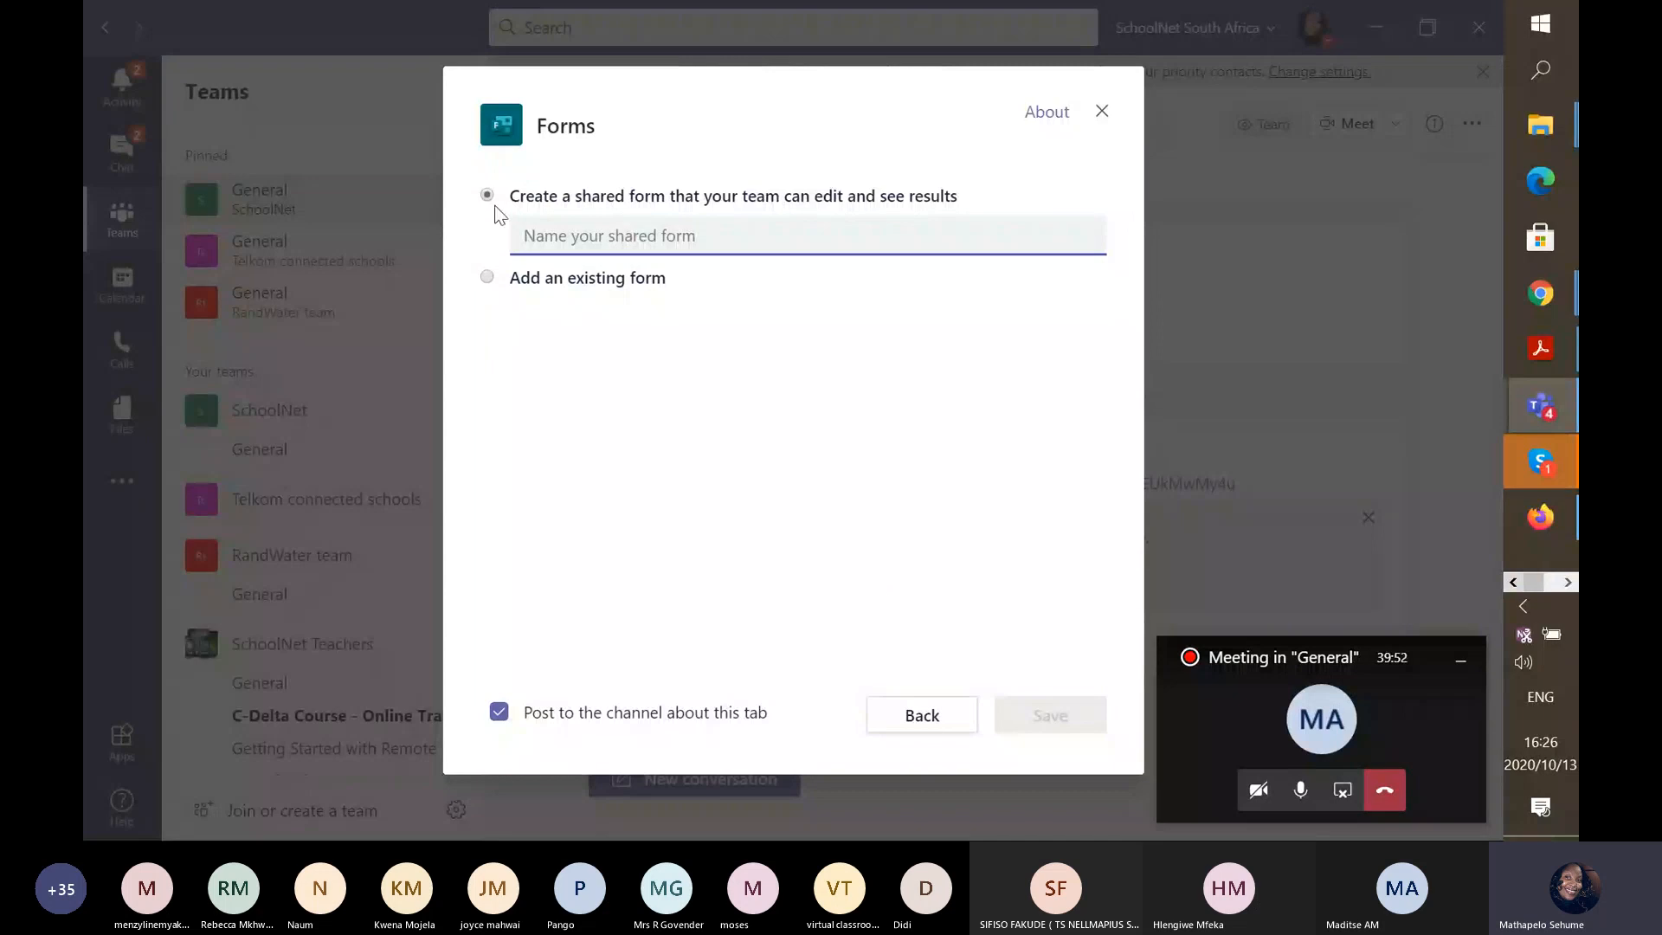
Name the new shared form 'Assessment' and save it as a Forms tab.
left_click(559, 247)
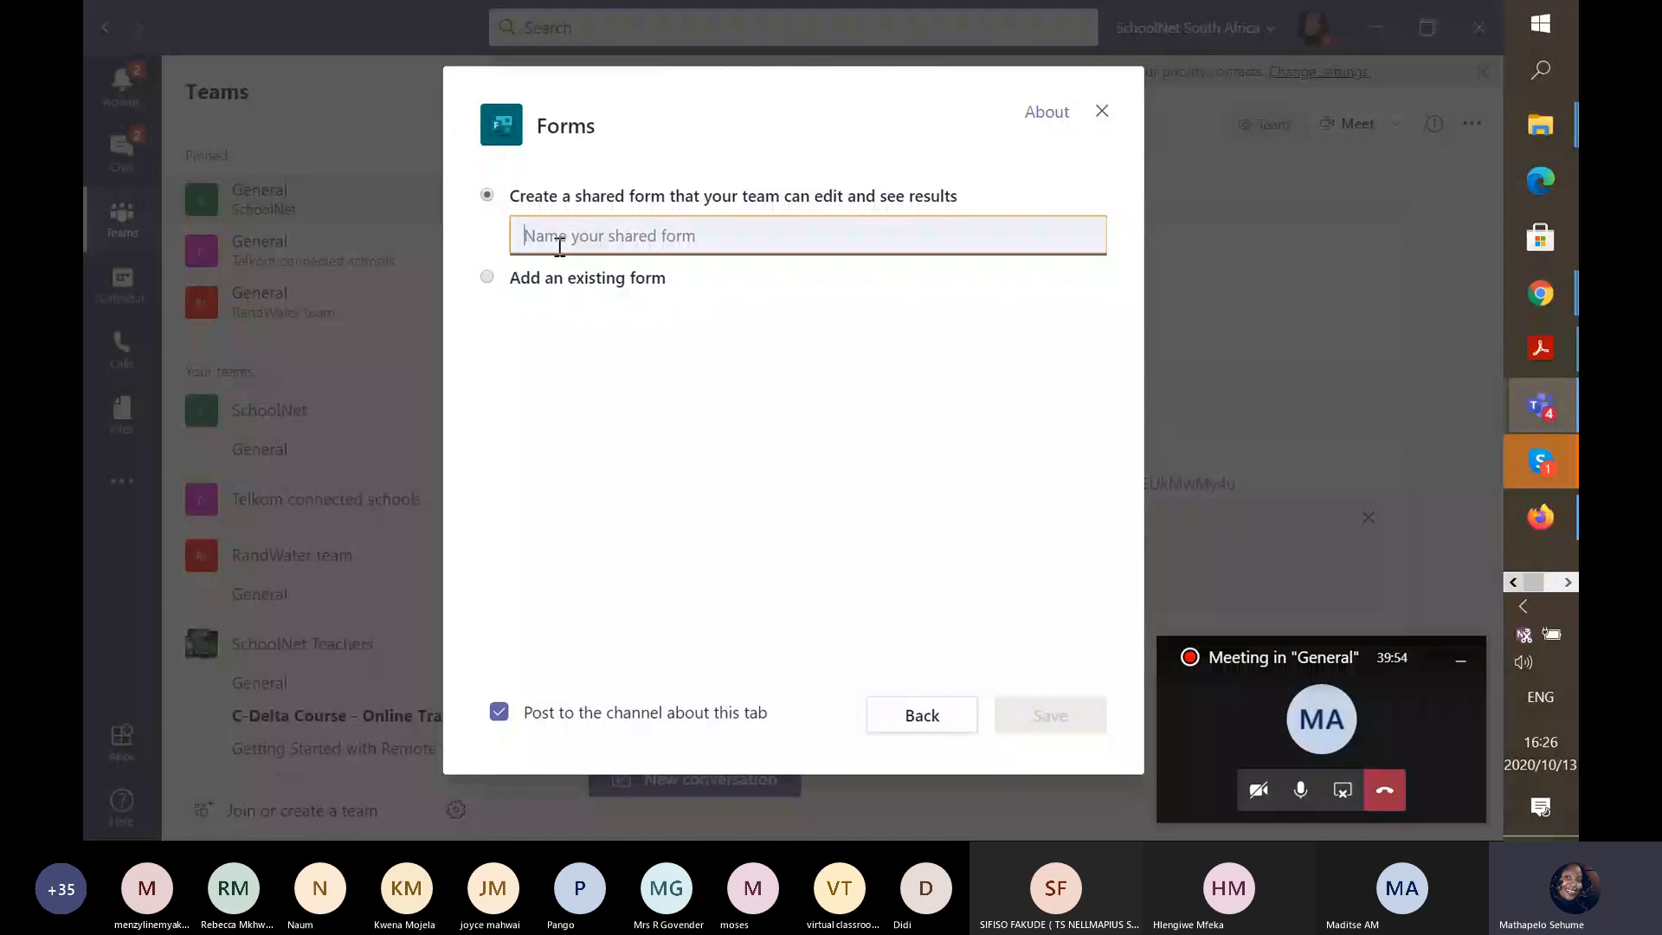
type("A")
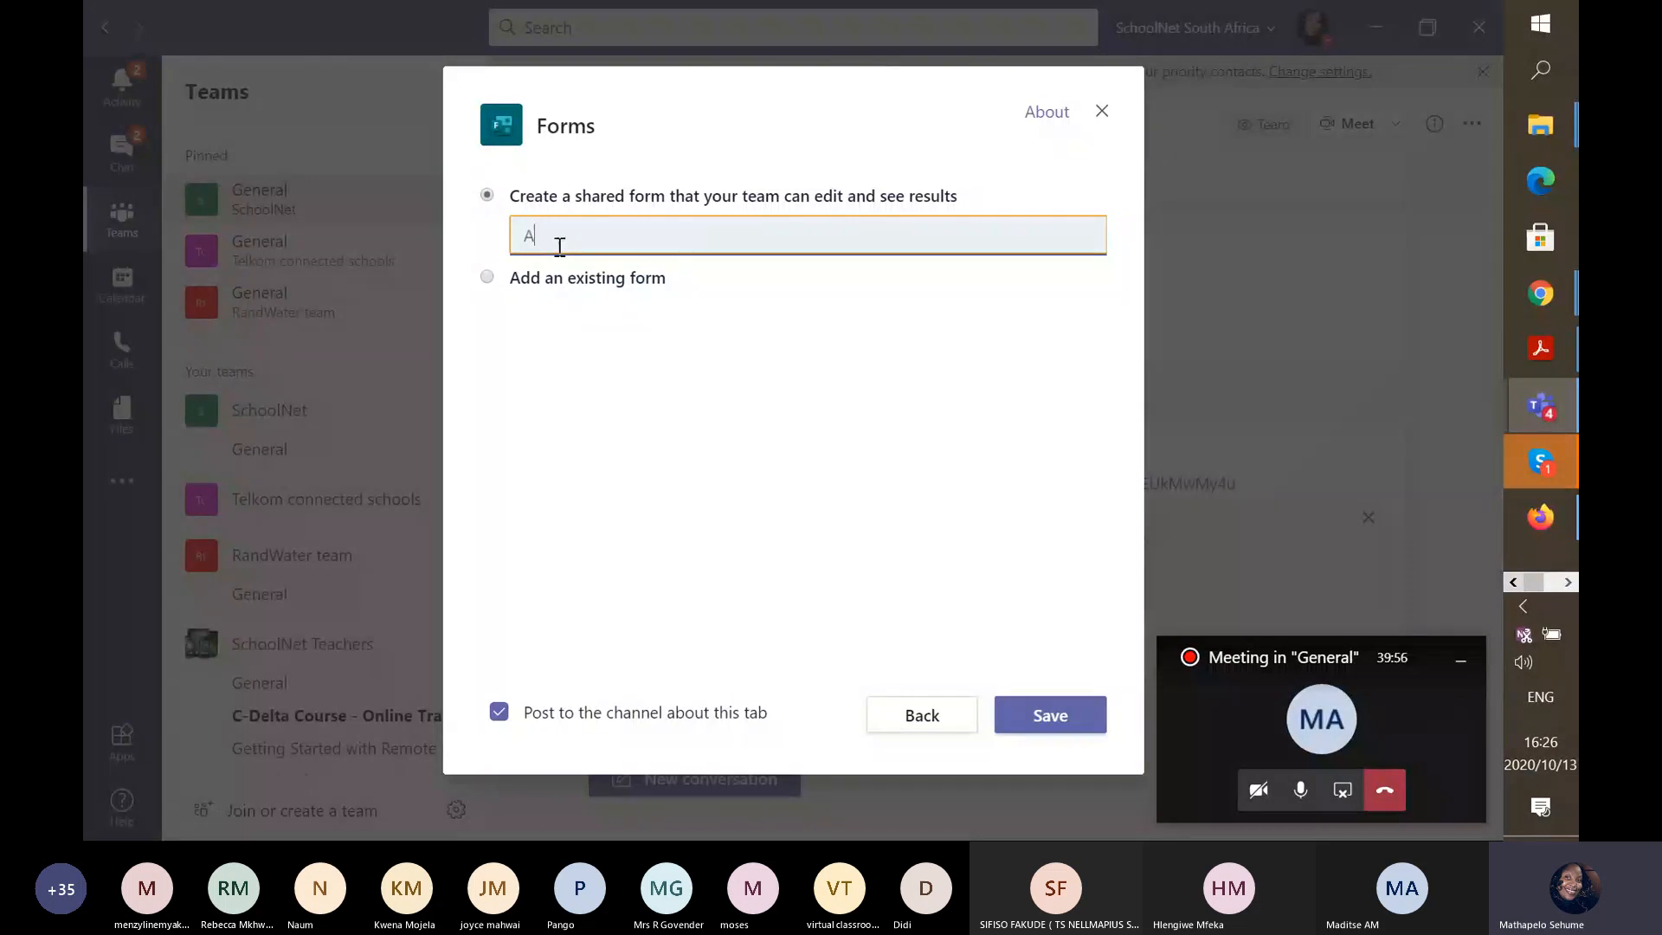
type("ssessment")
left_click(1020, 715)
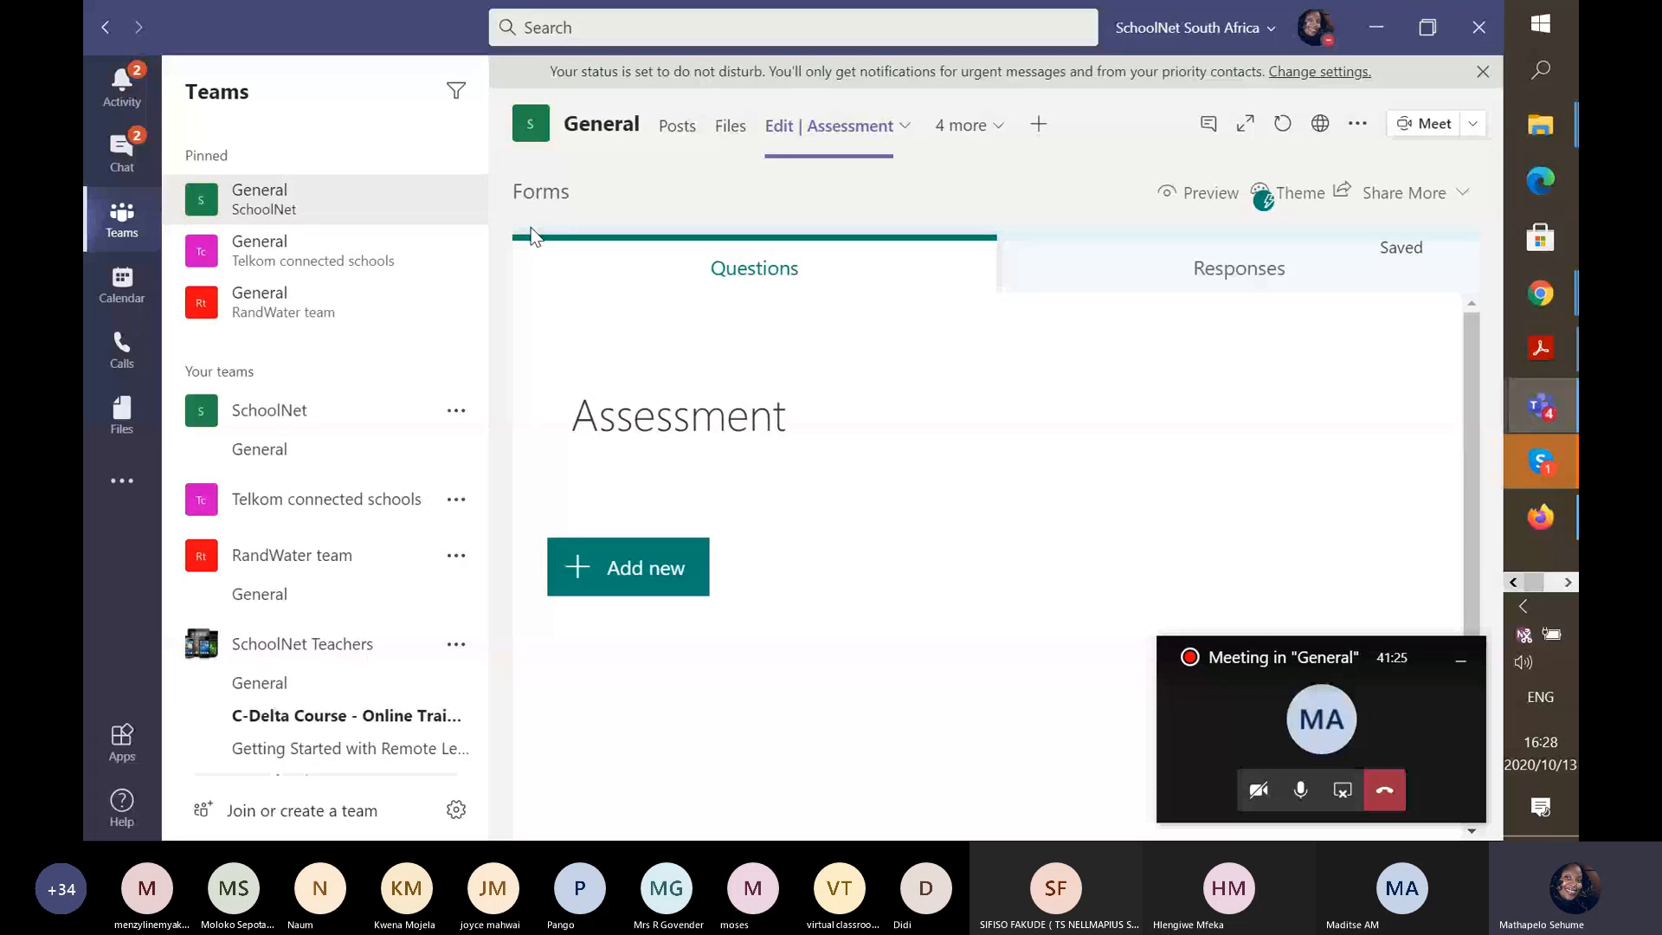
Remove the Edit | Assessment tab and start a new channel post.
left_click(903, 124)
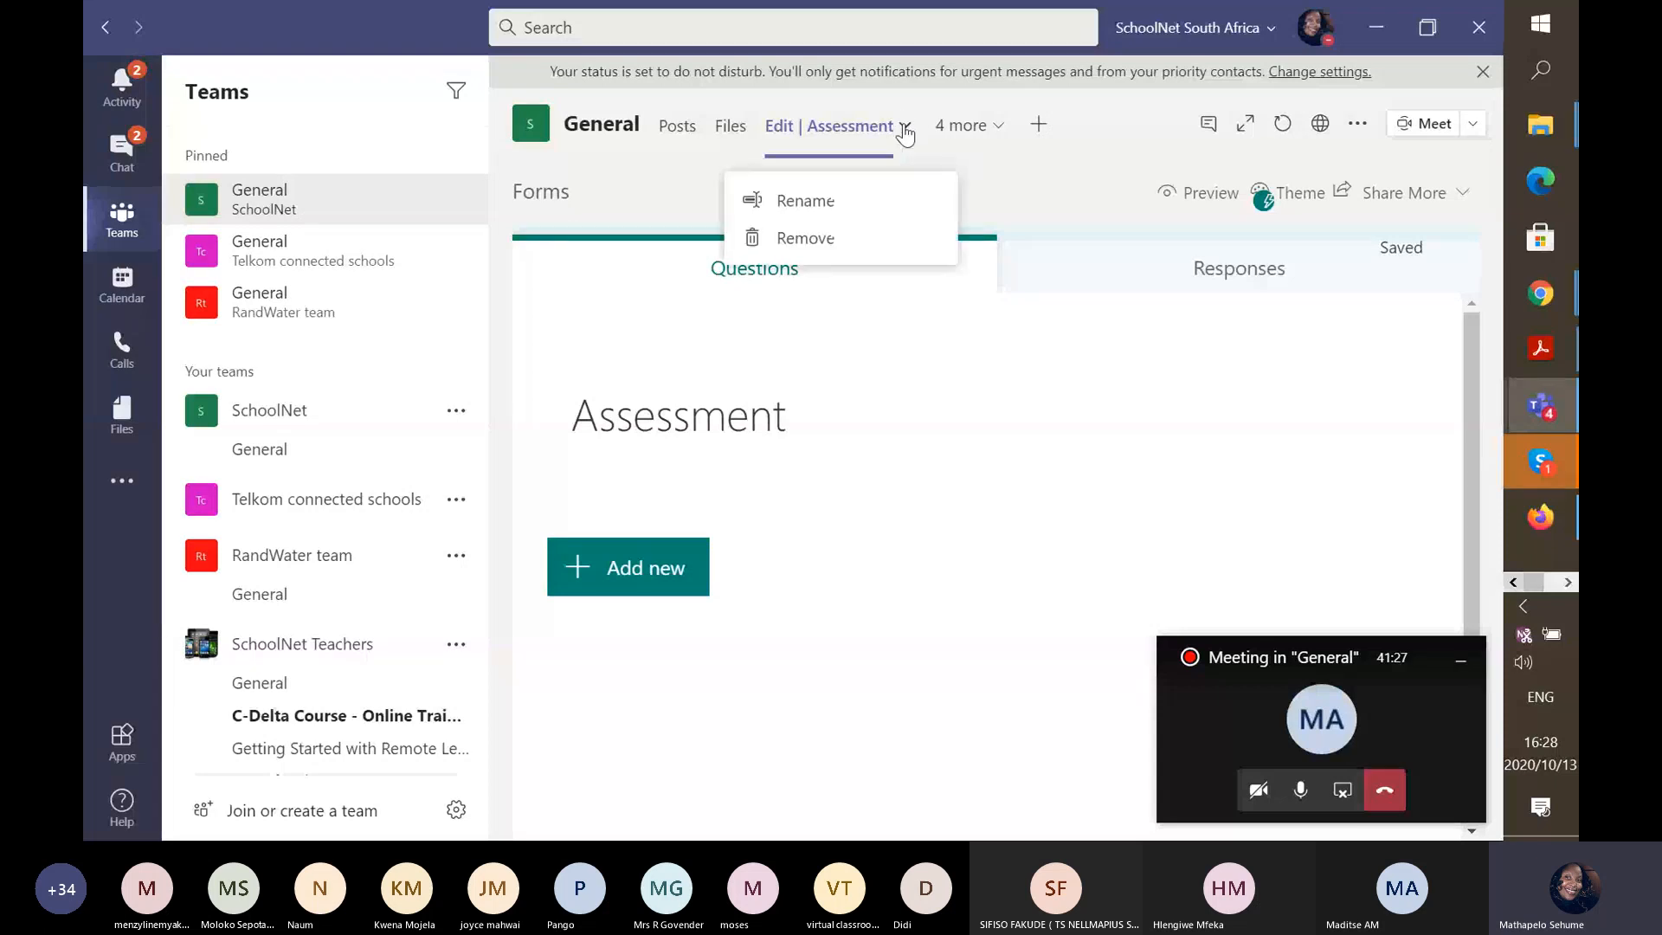
left_click(820, 239)
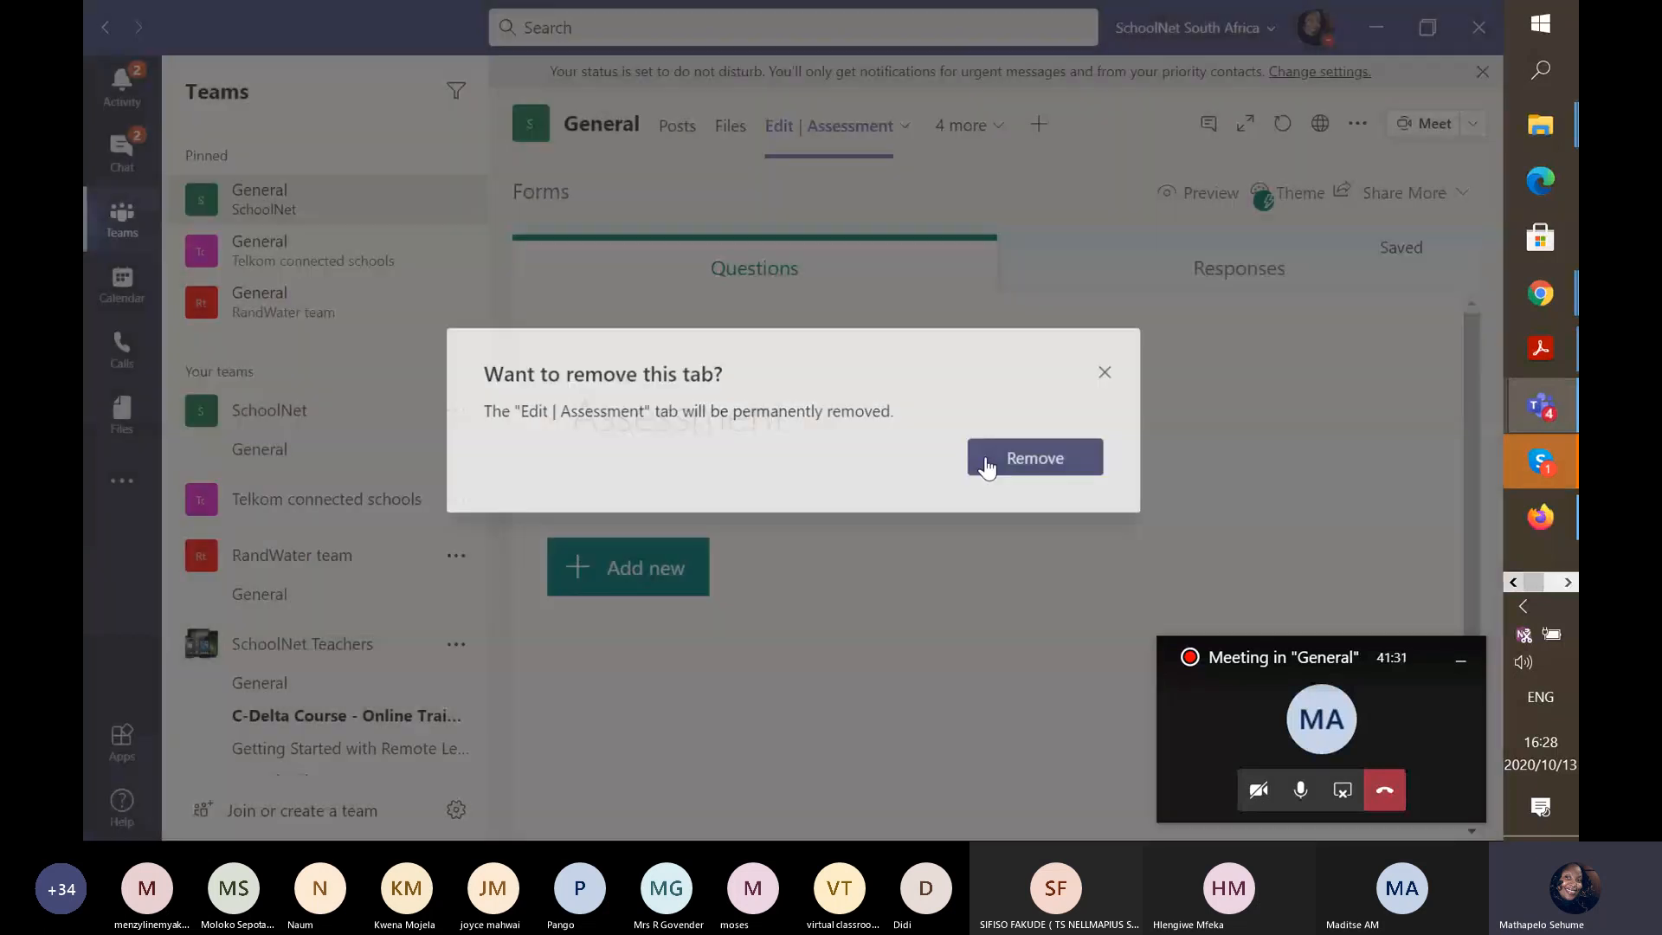
left_click(986, 464)
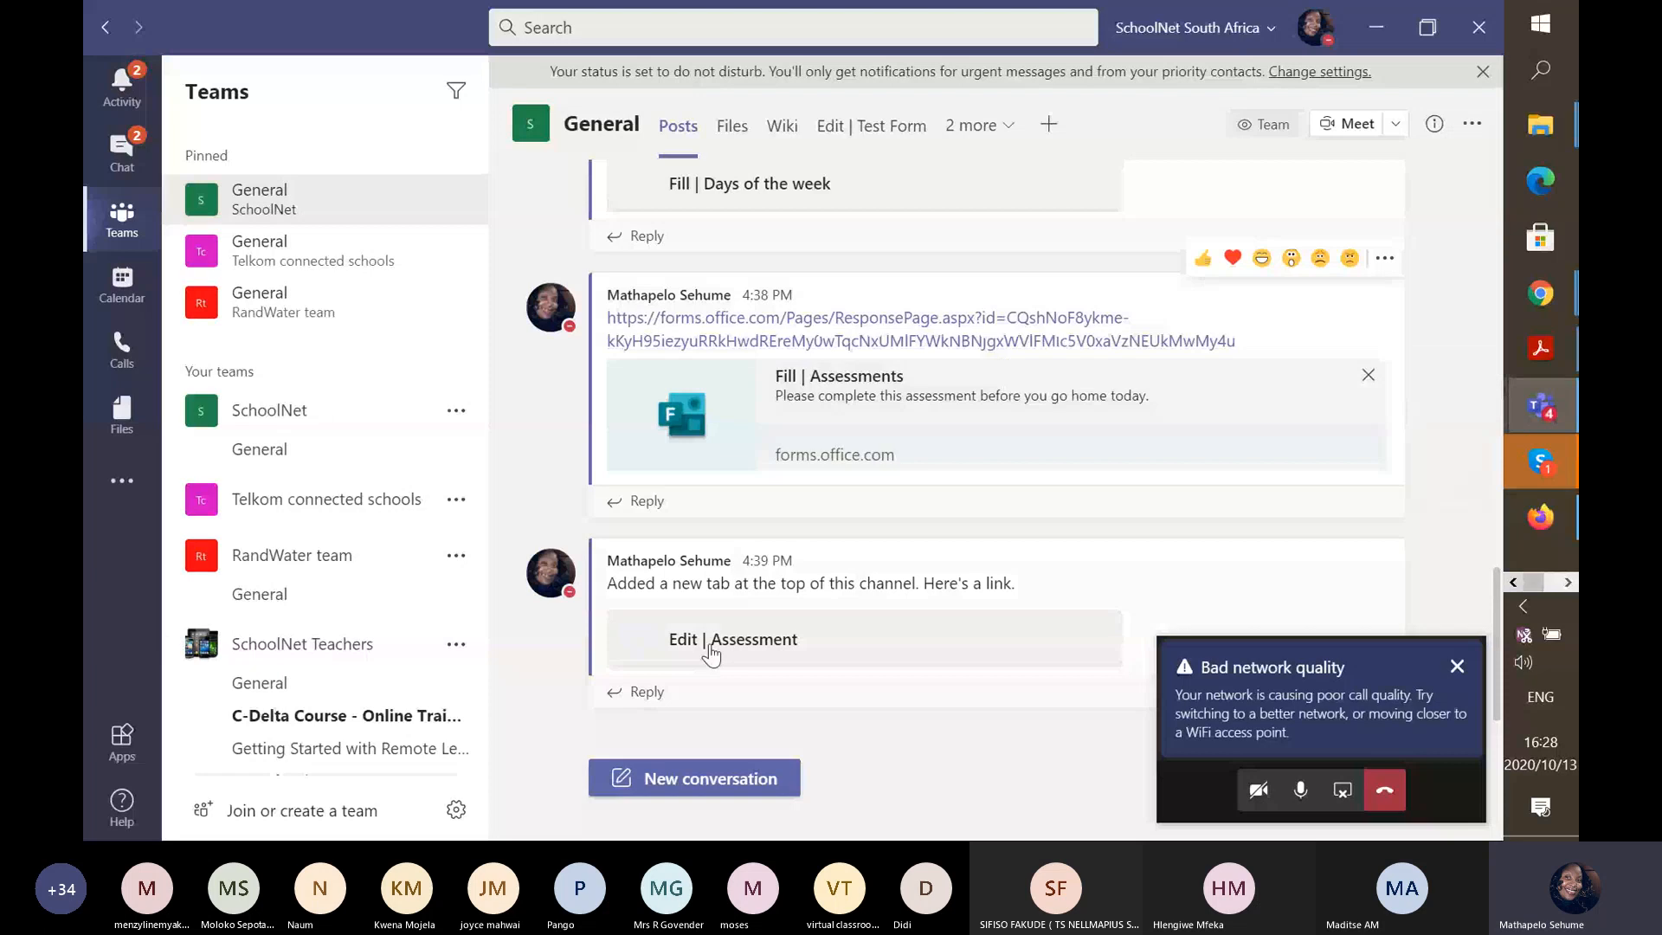
left_click(746, 772)
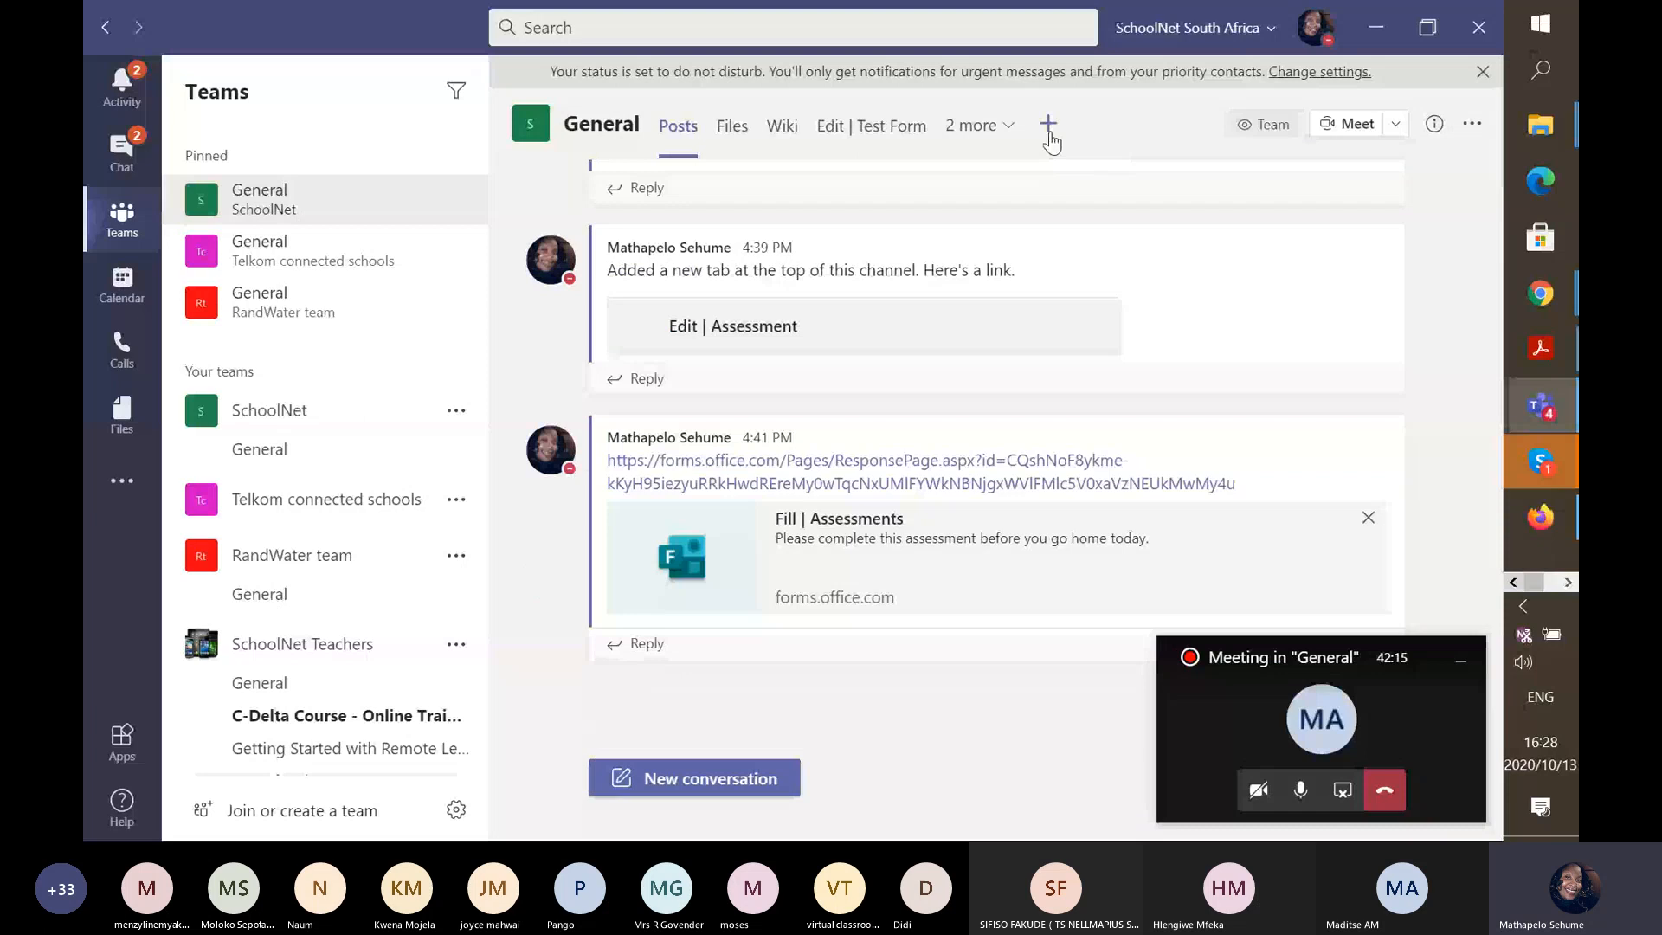
Add the existing Assessment form as a Fill | Assessment tab in General.
left_click(1048, 127)
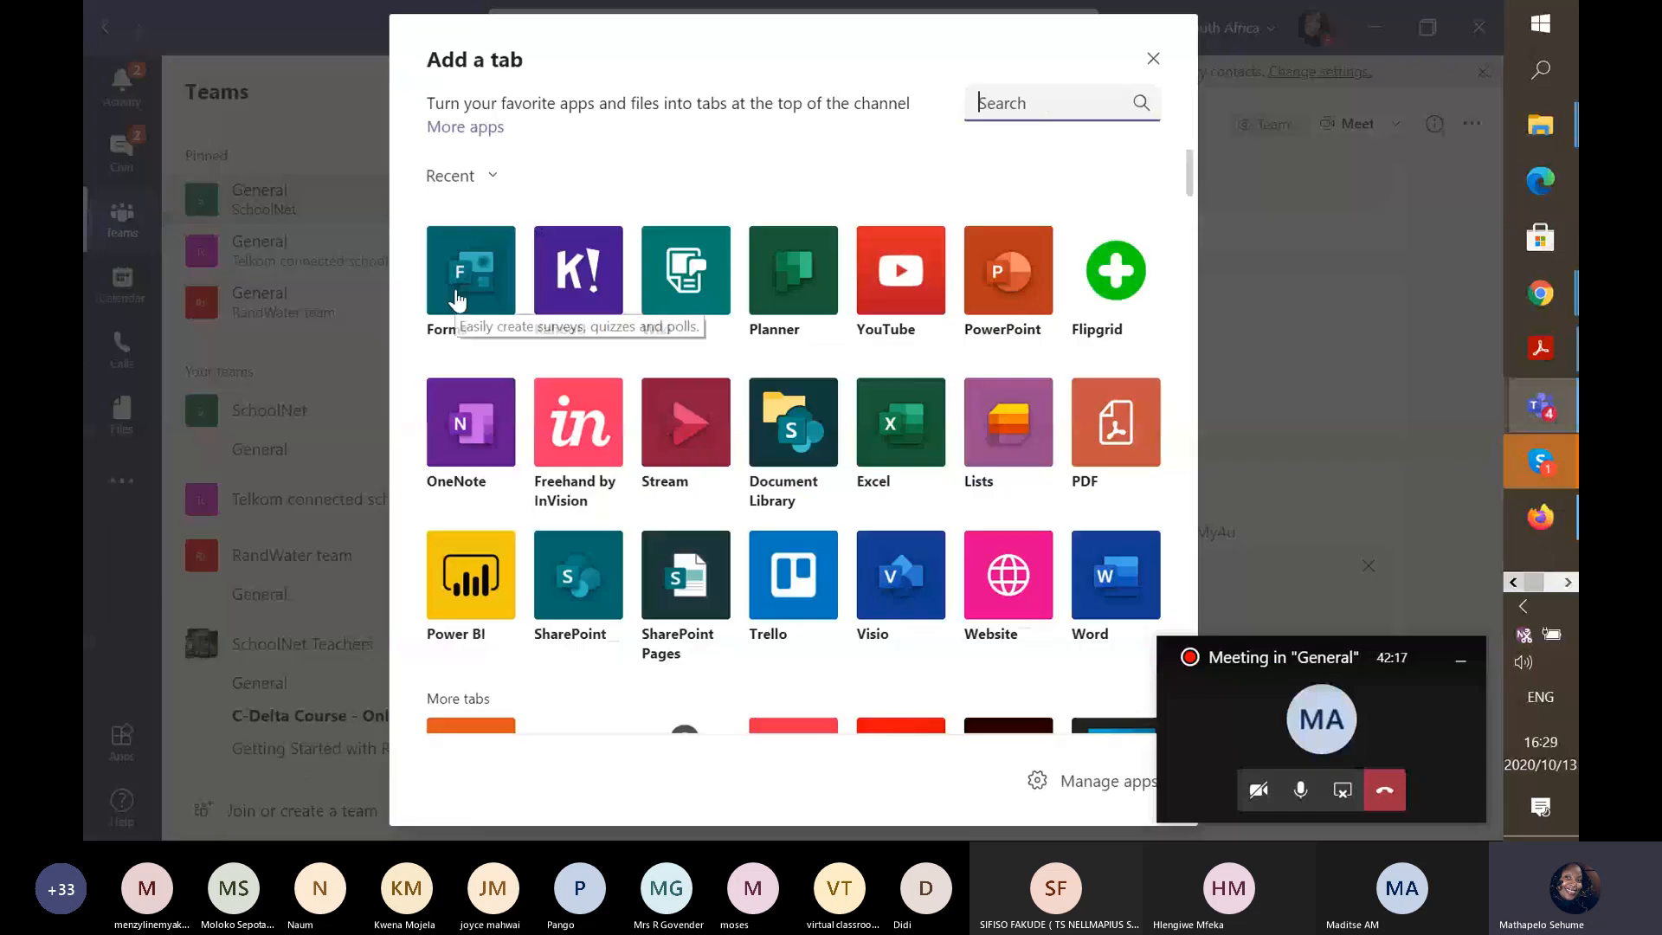
left_click(457, 294)
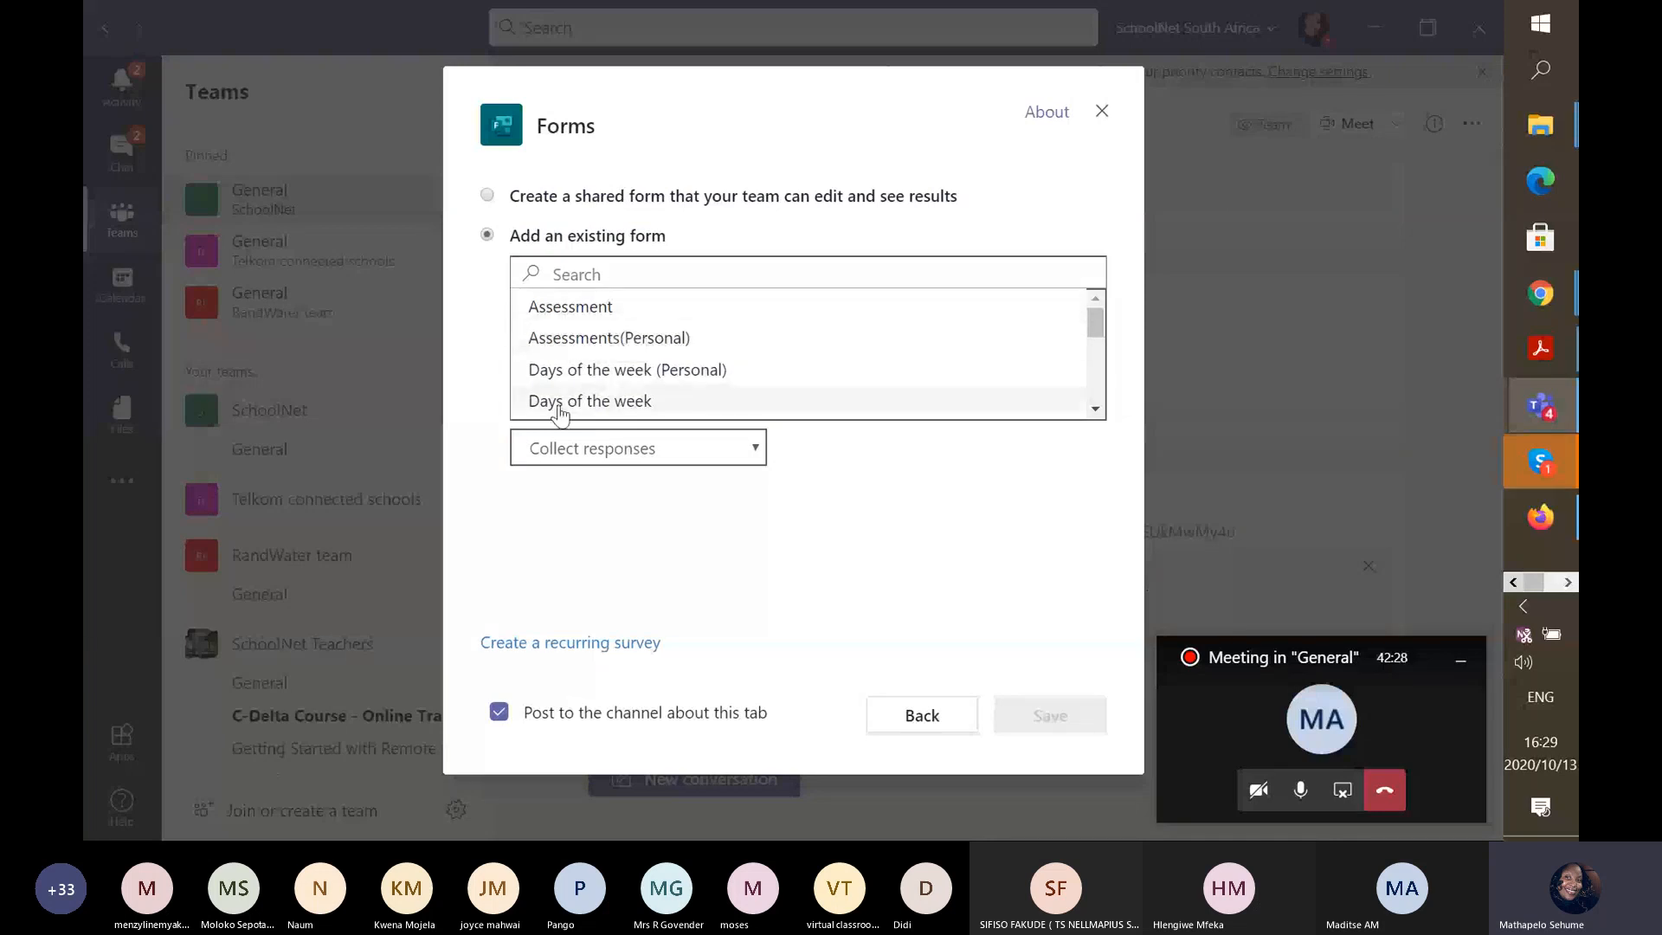
left_click(593, 315)
left_click(1089, 718)
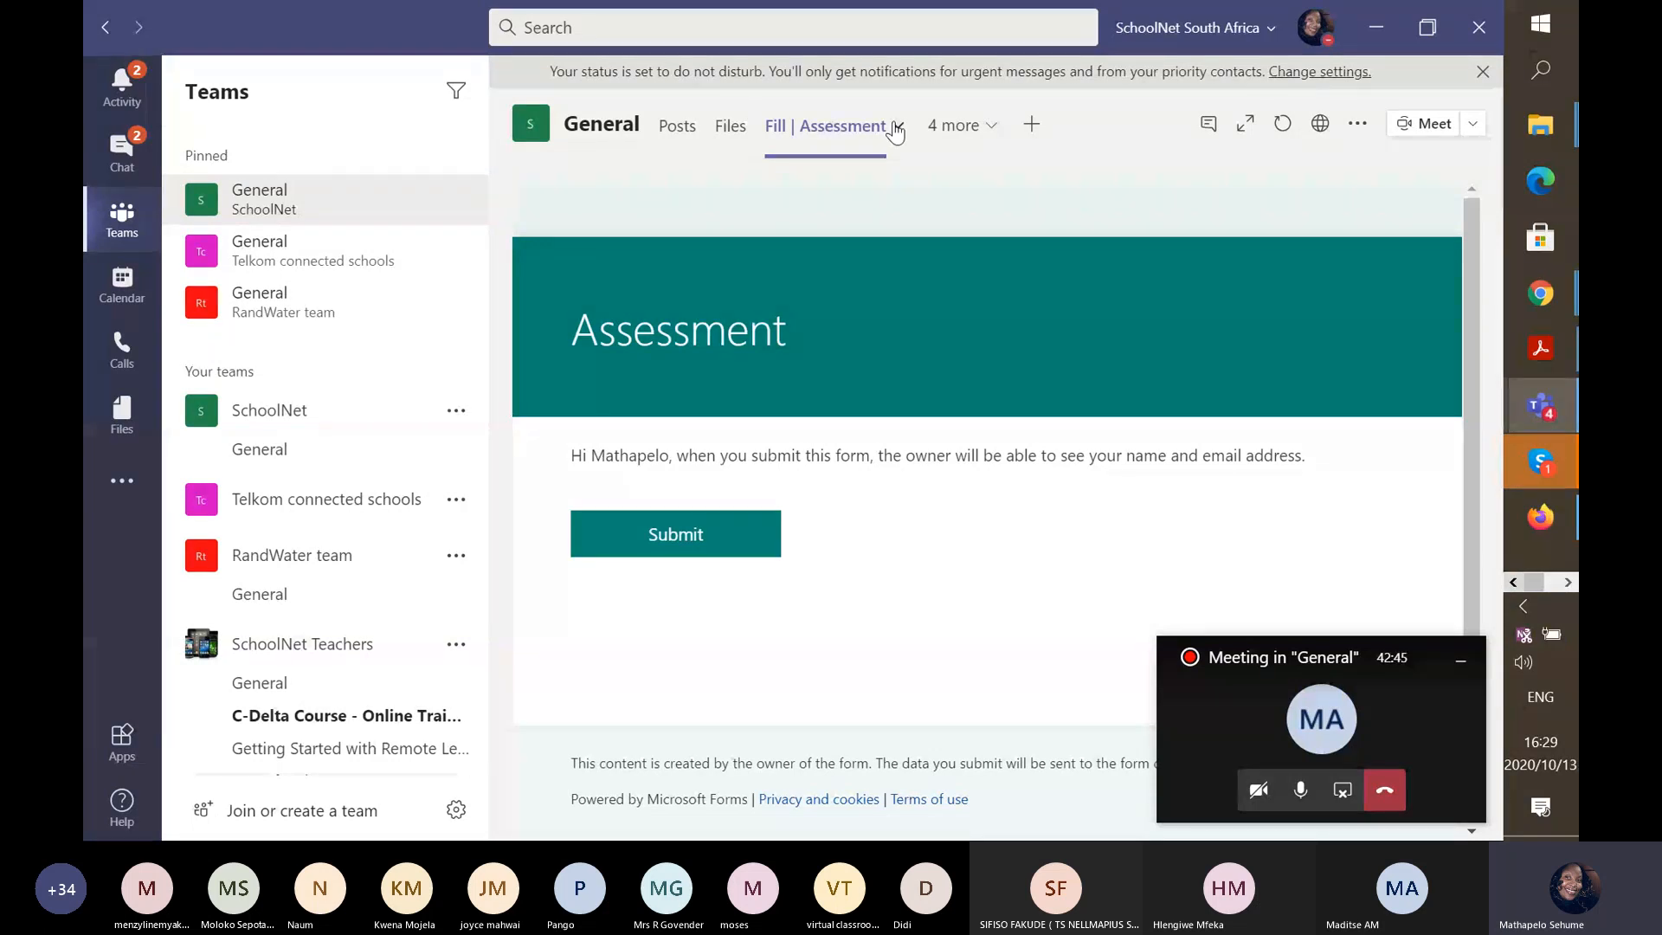
Remove the Fill | Assessment tab and begin adding a new tab.
left_click(896, 130)
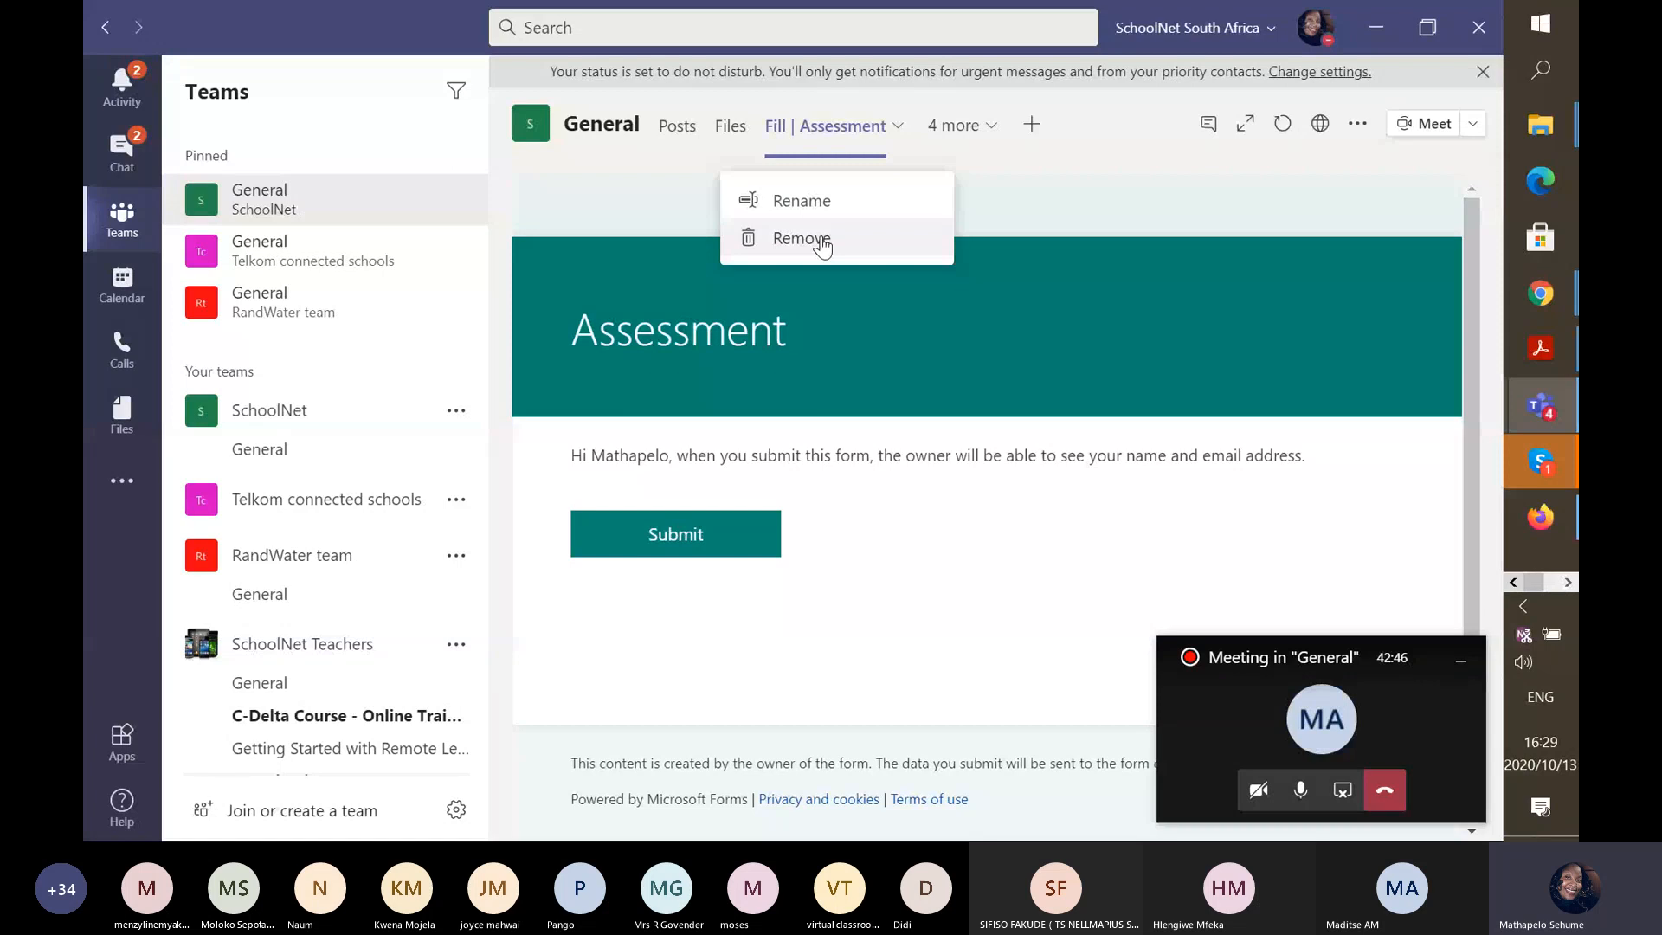
left_click(820, 242)
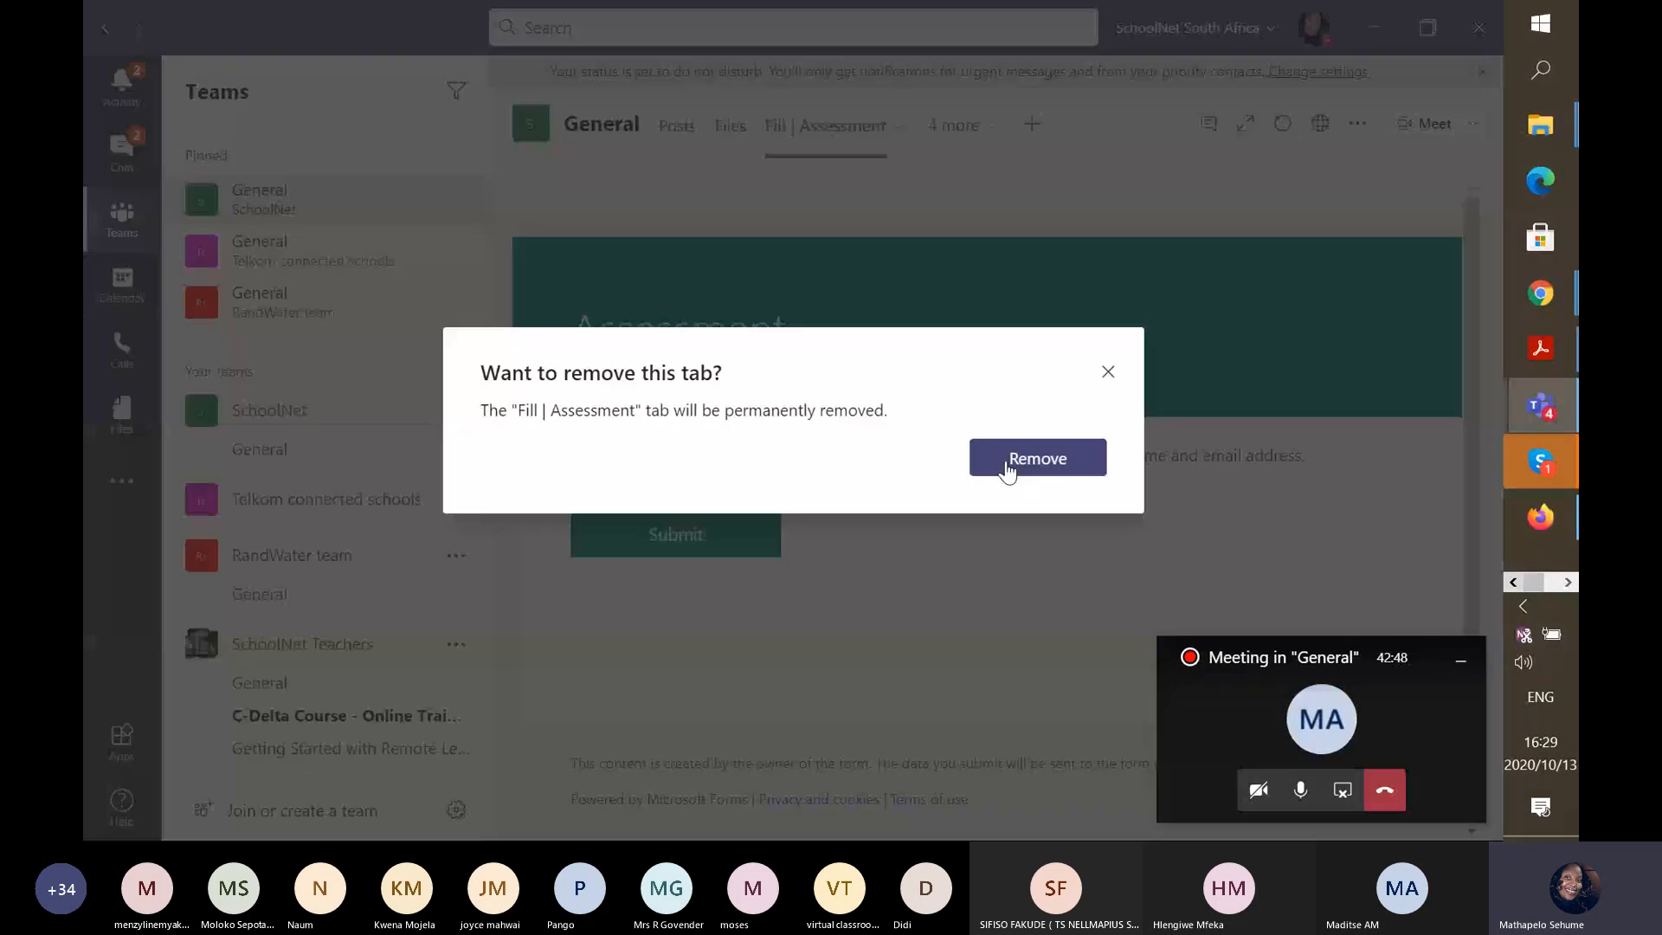
left_click(1007, 471)
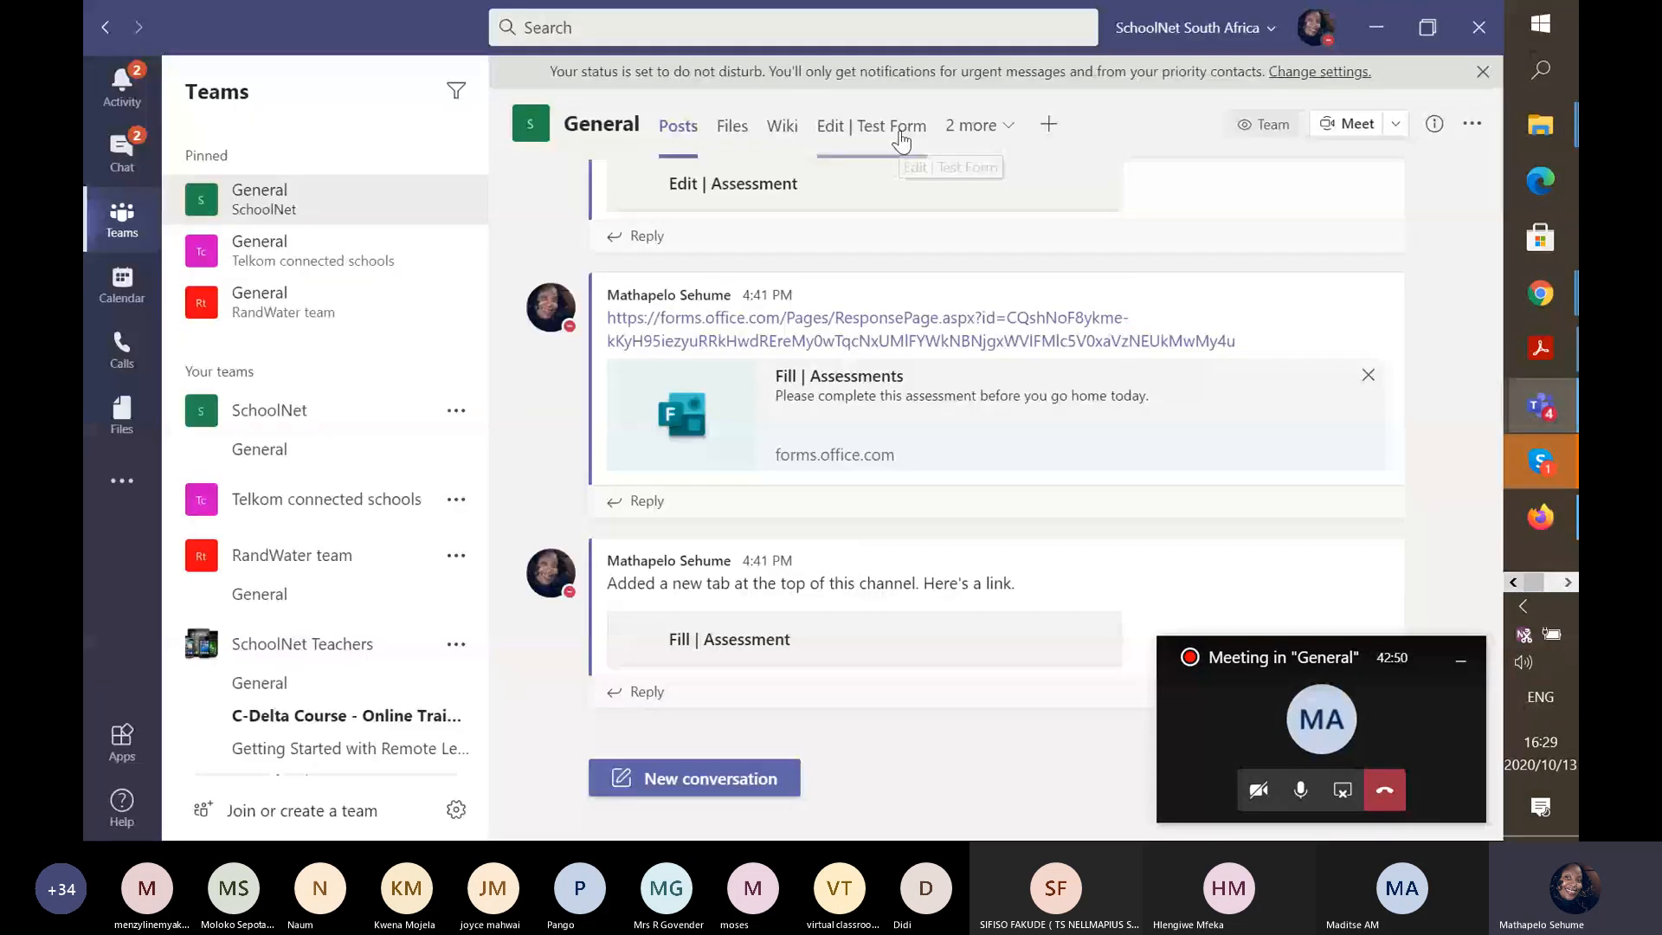
left_click(1048, 125)
Add the existing Assessments form as a tab and scroll down to question 5.
left_click(448, 293)
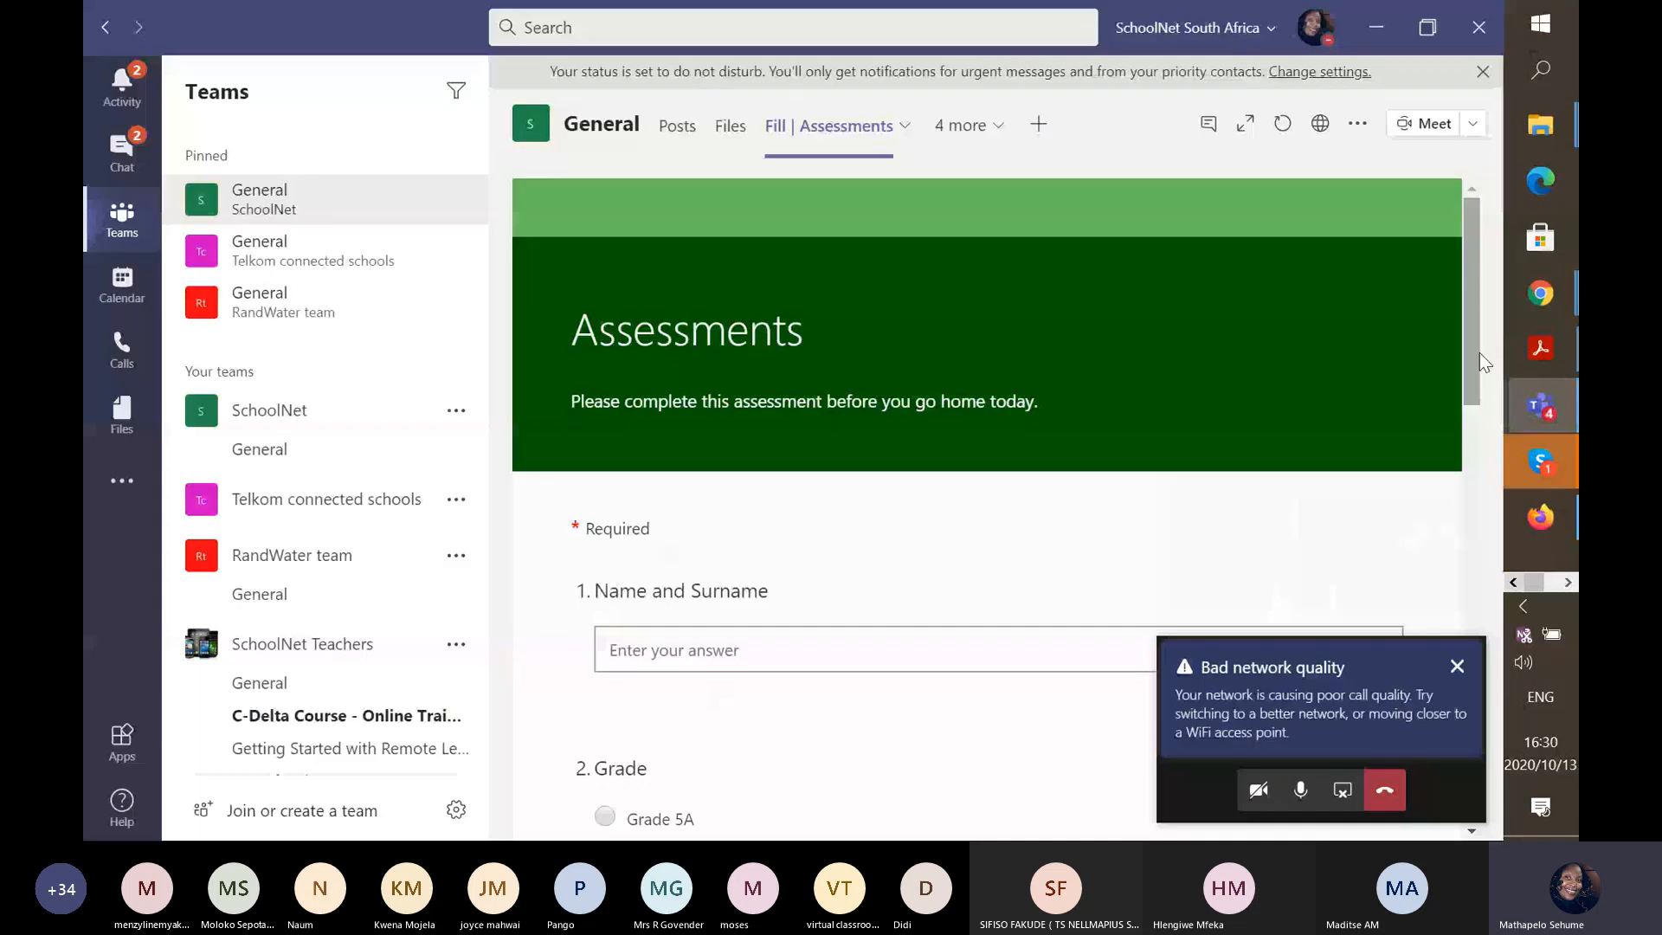
left_click_drag(1479, 351, 1475, 772)
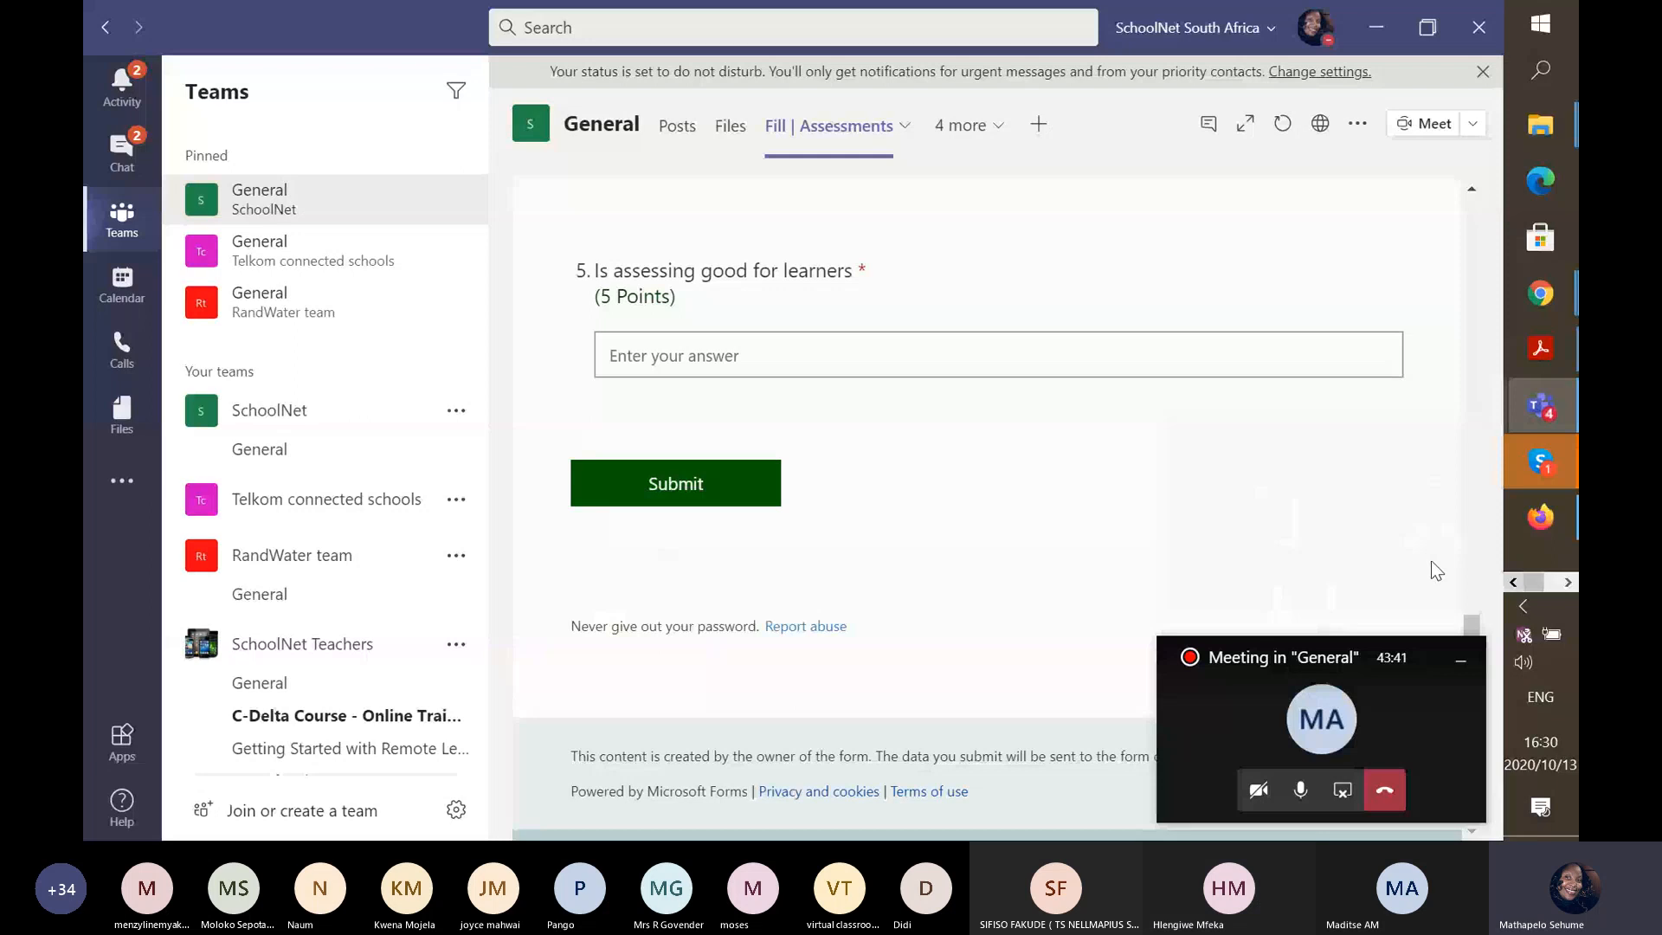
scroll(1431, 560, "up", 1)
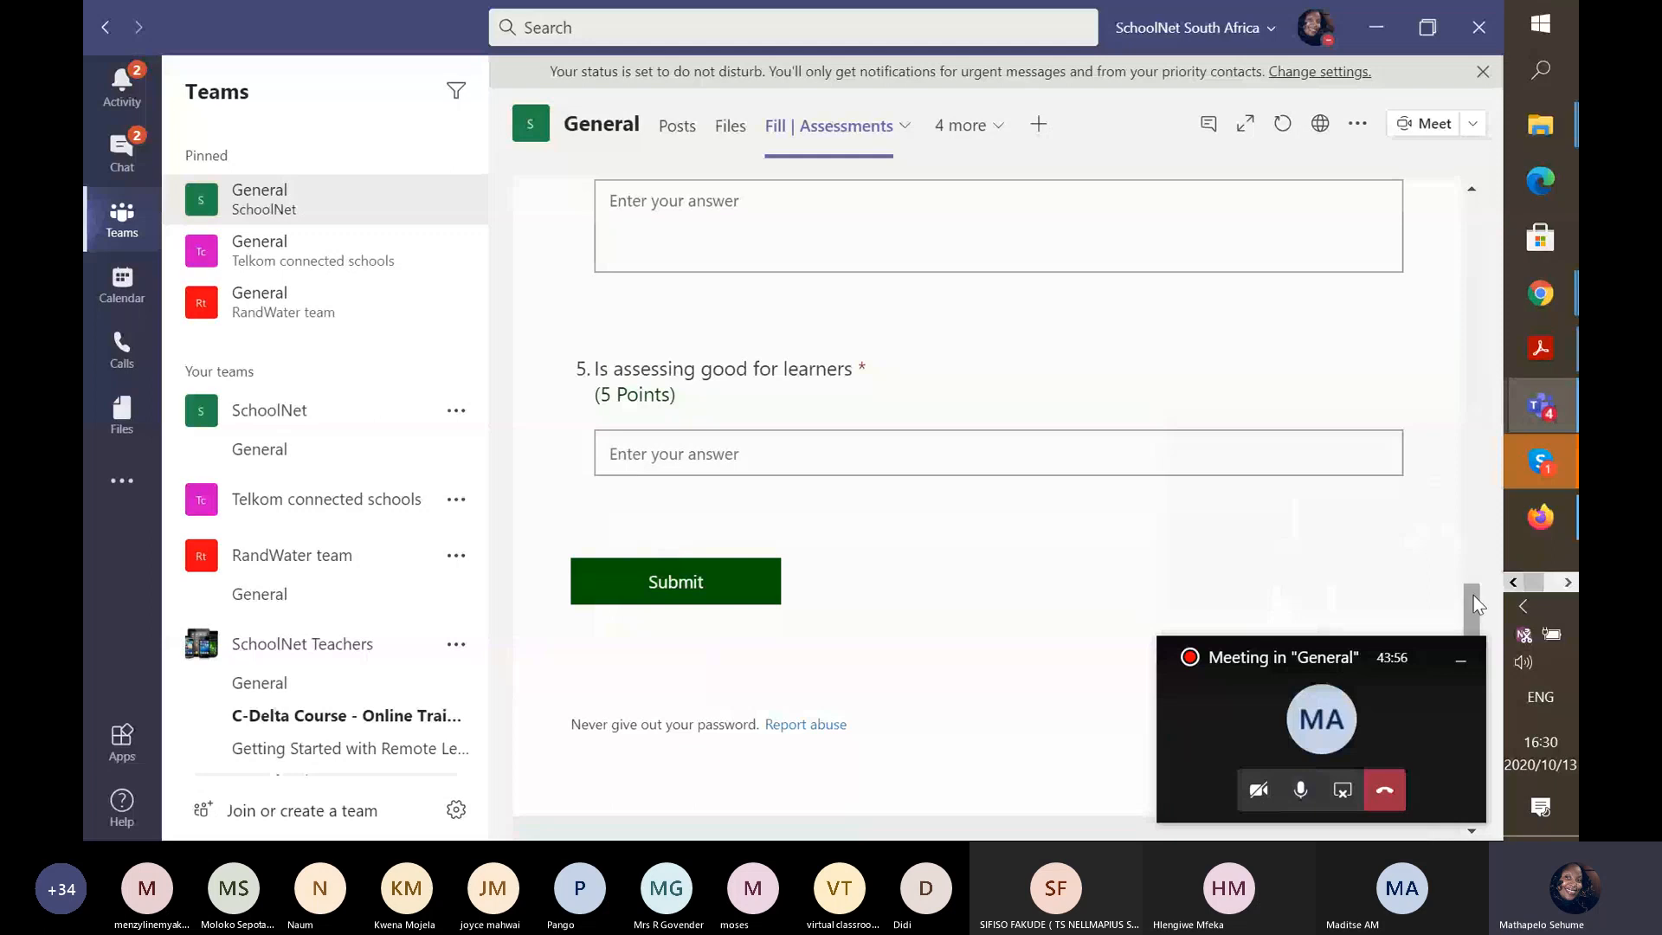
left_click_drag(1473, 596, 1471, 194)
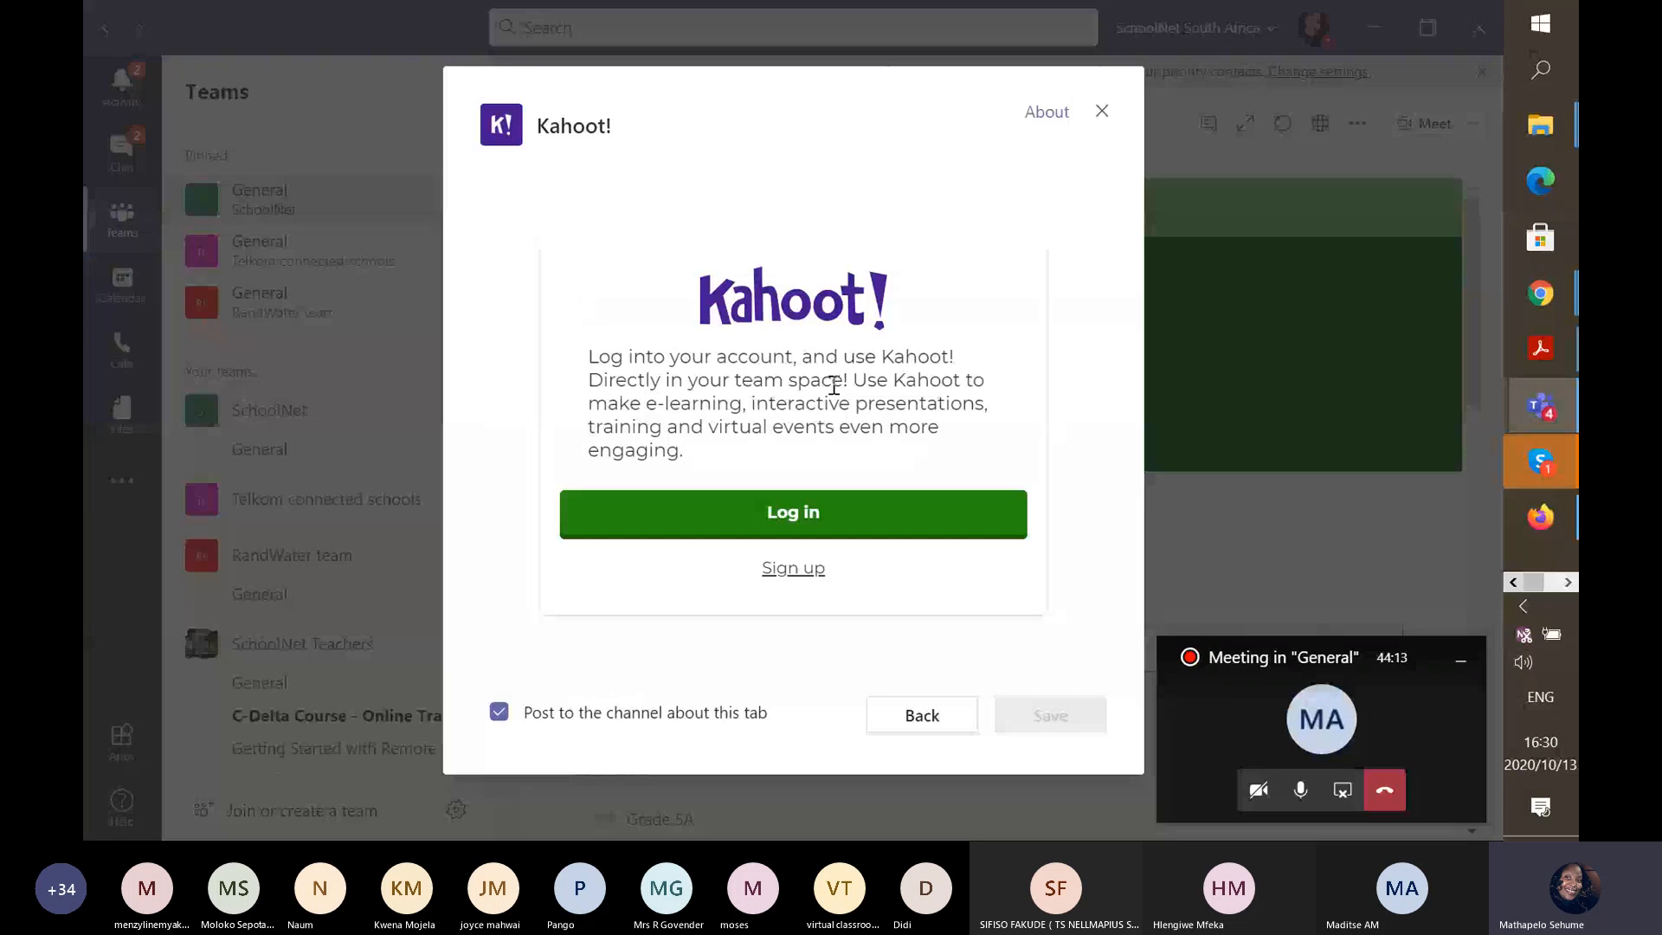
Enter the Kahoot account e-mail and password in the sign-in popup.
left_click(801, 517)
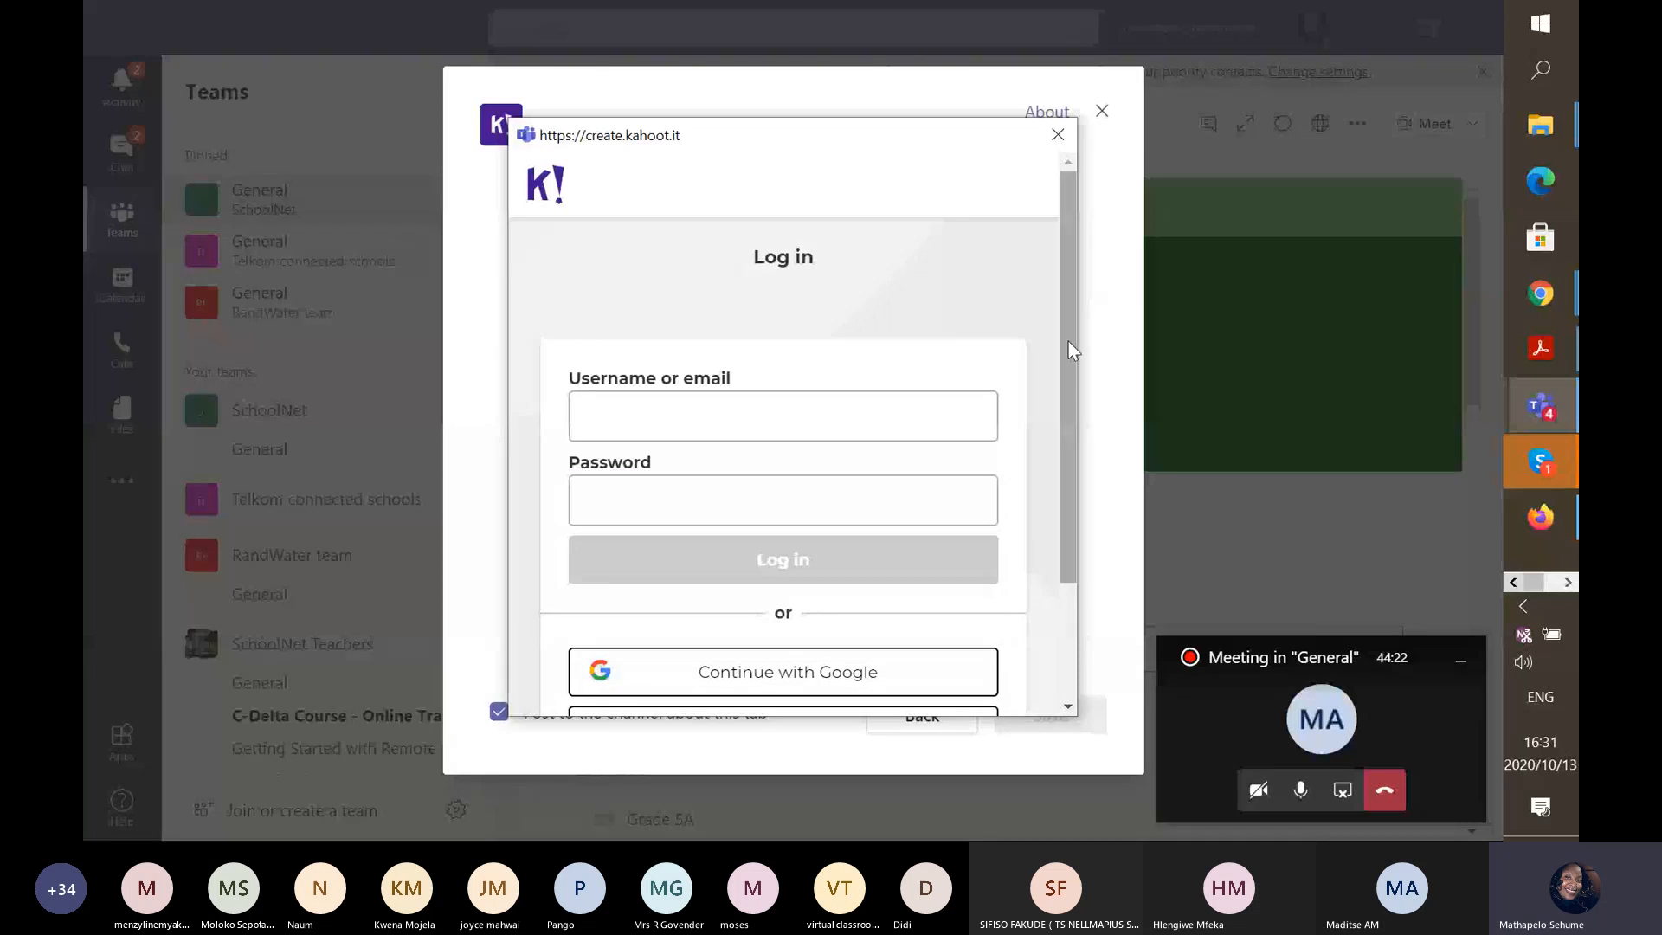
left_click_drag(1068, 349, 1061, 542)
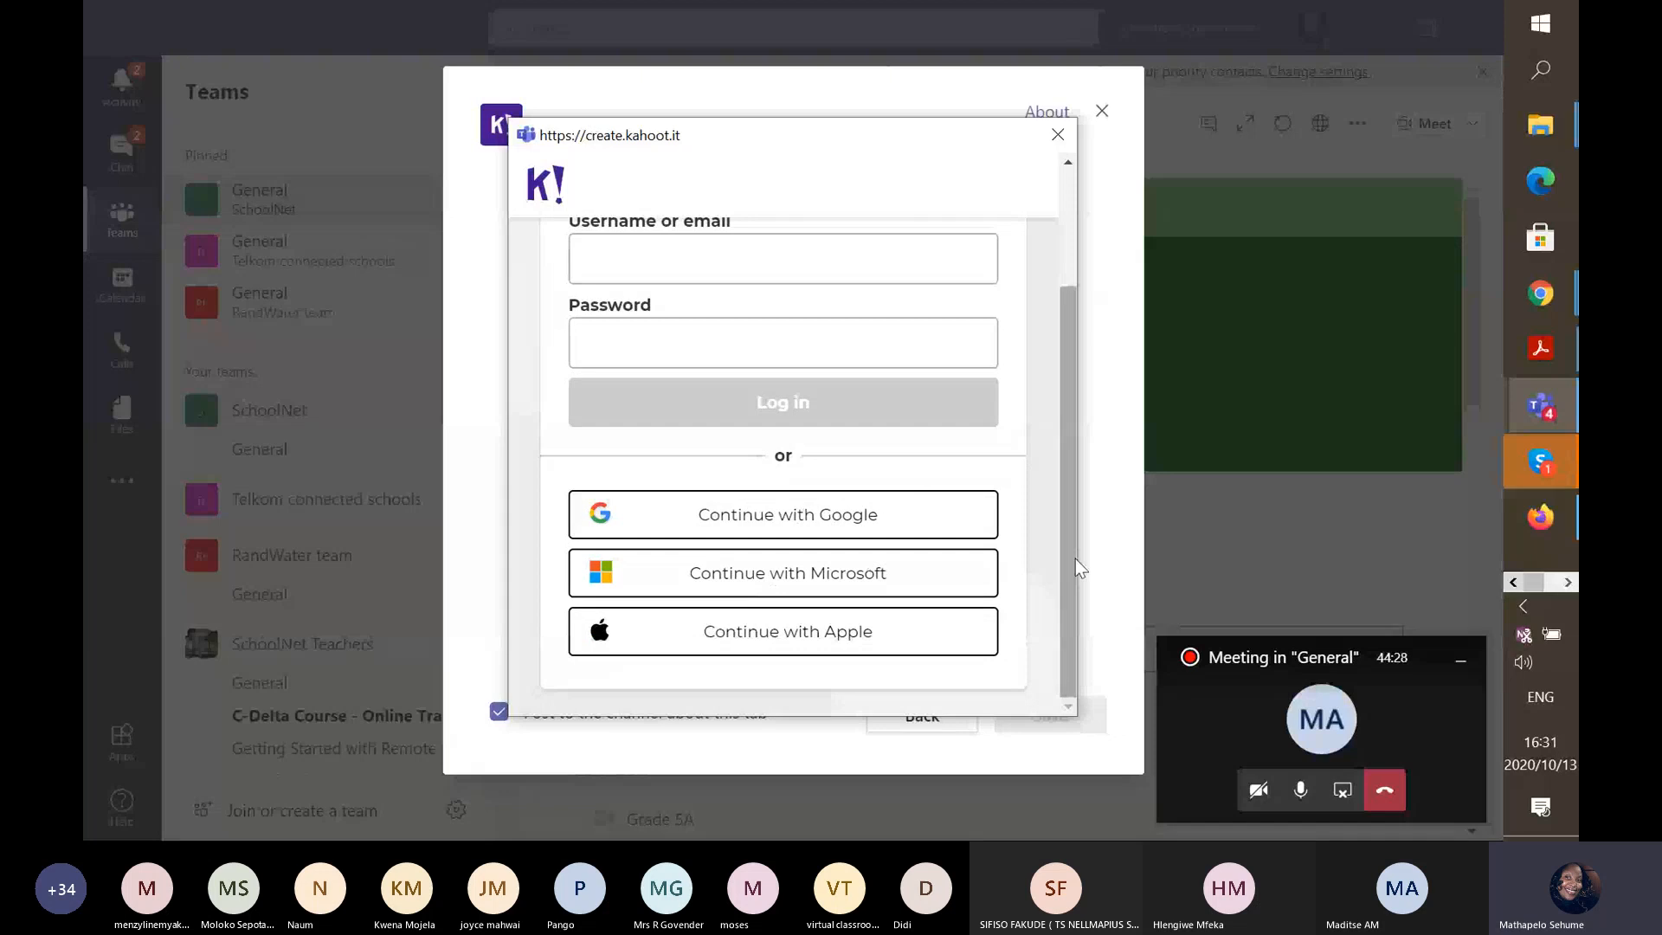
left_click_drag(1070, 625, 1084, 447)
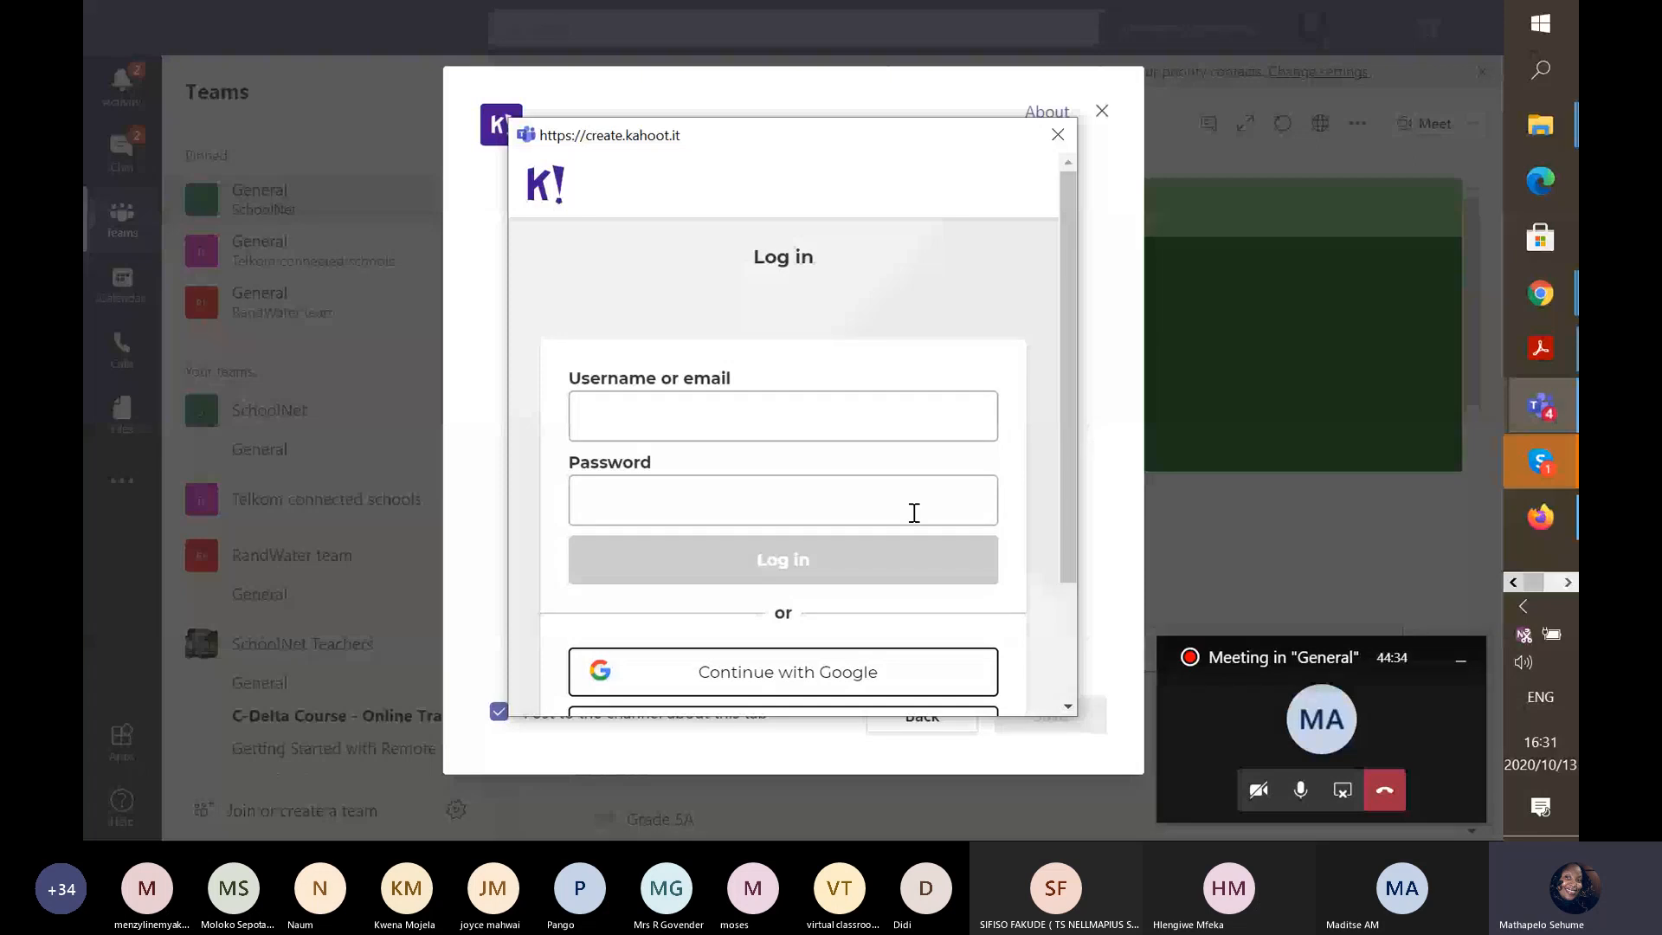
left_click(819, 428)
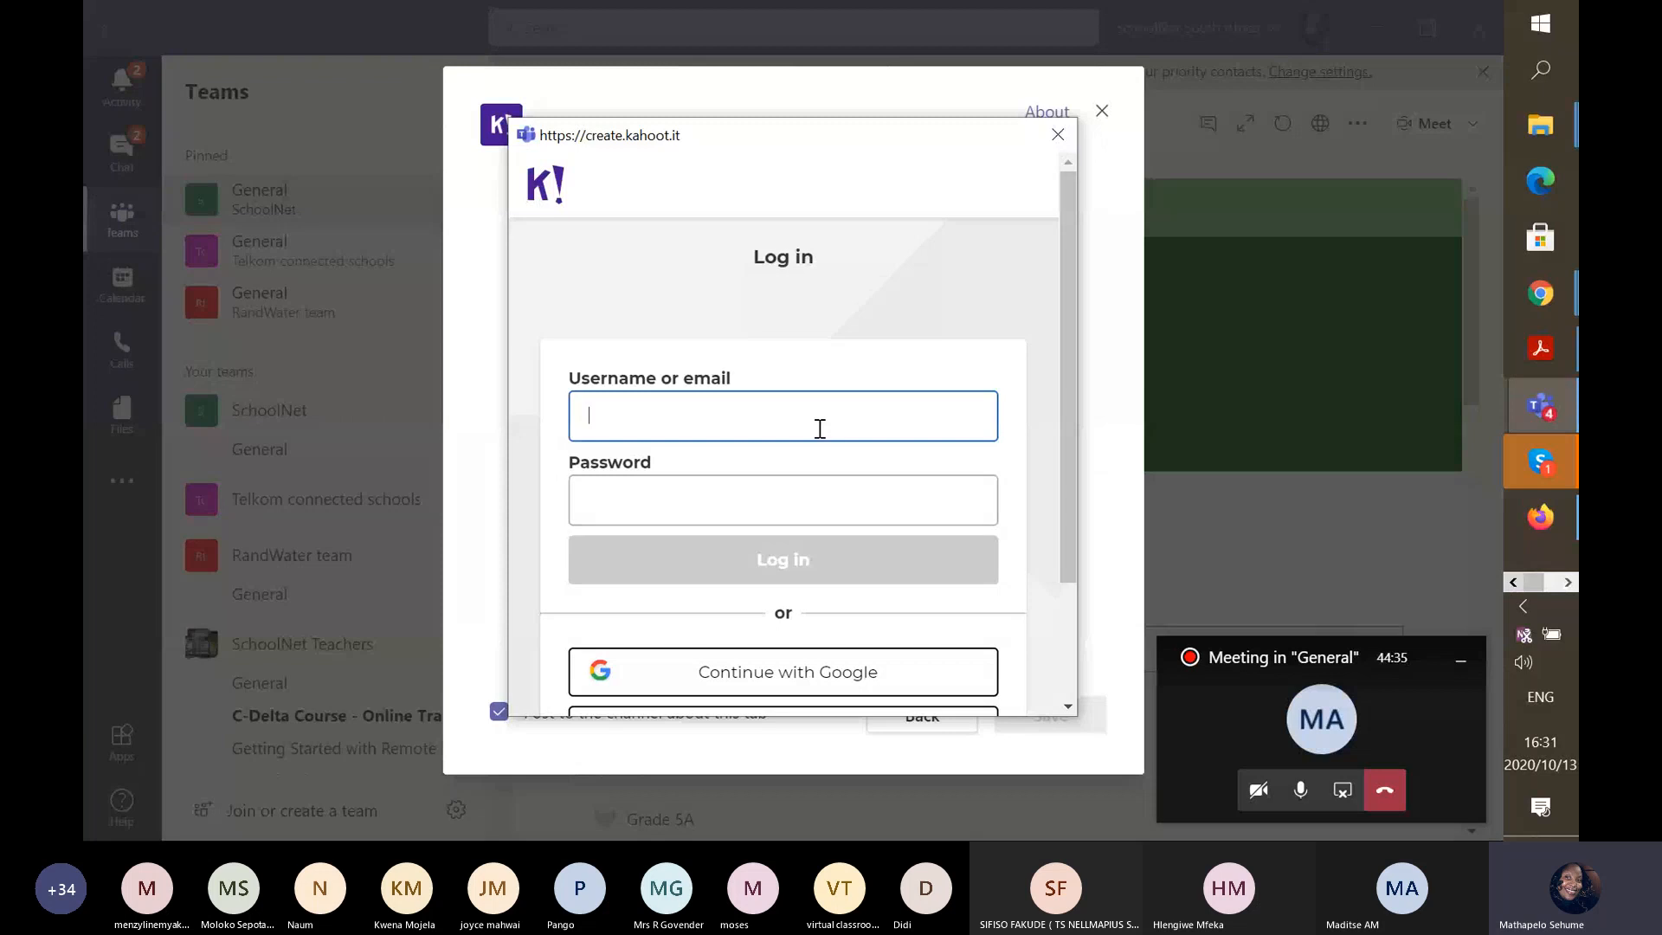
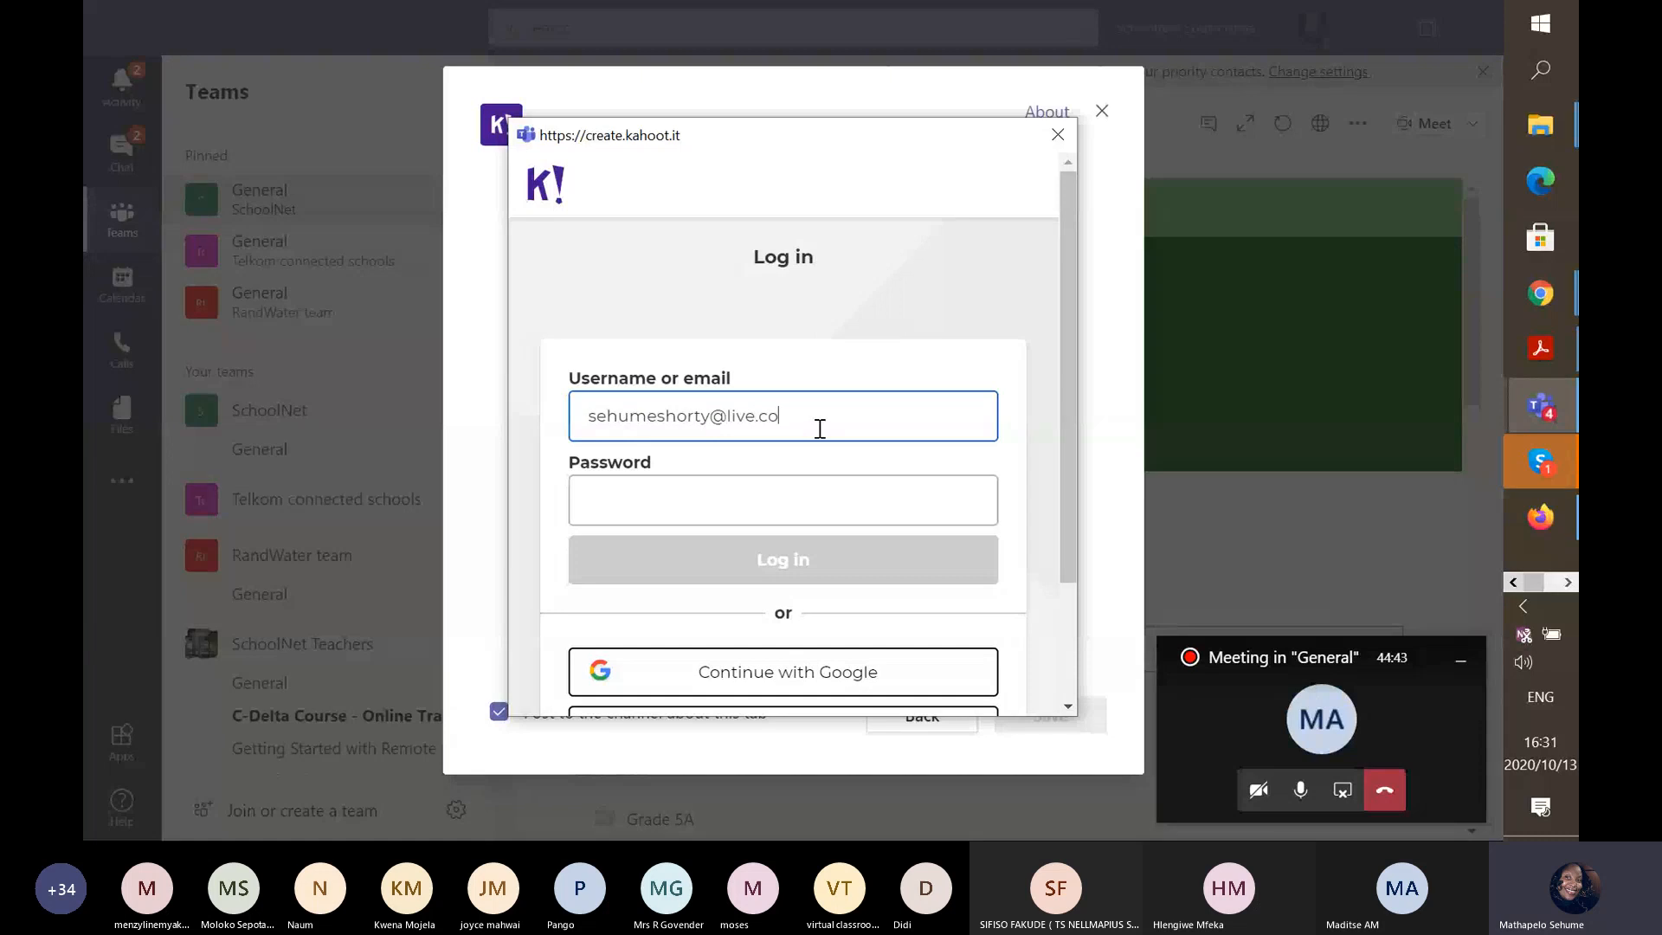
left_click(825, 480)
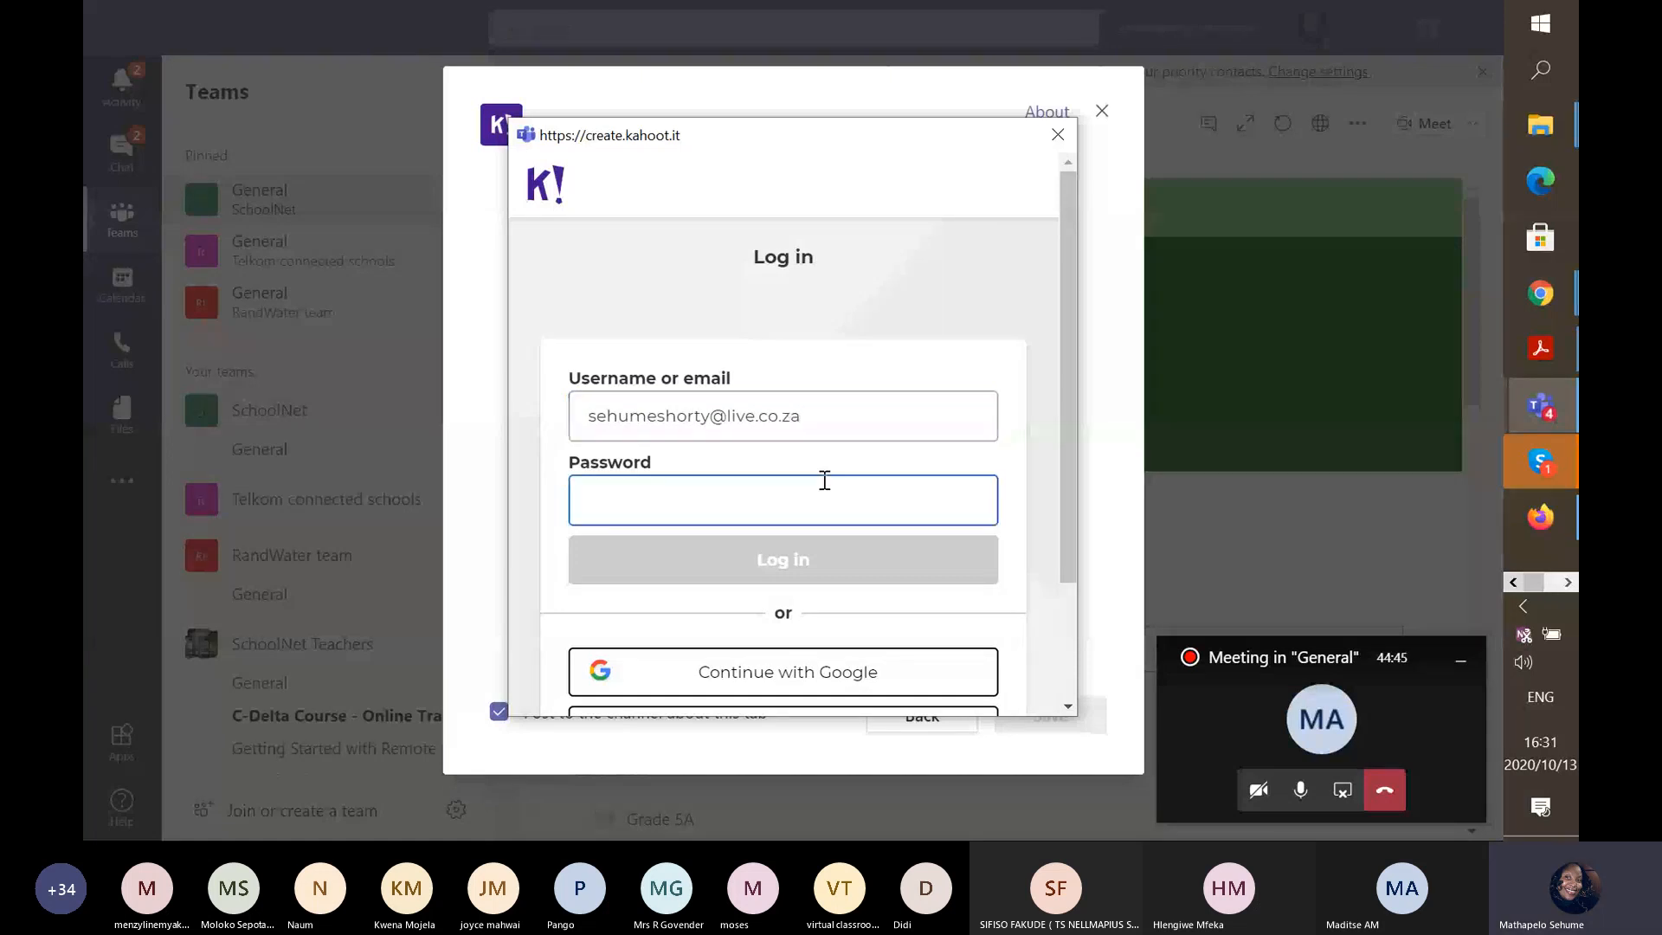
type("•••••••")
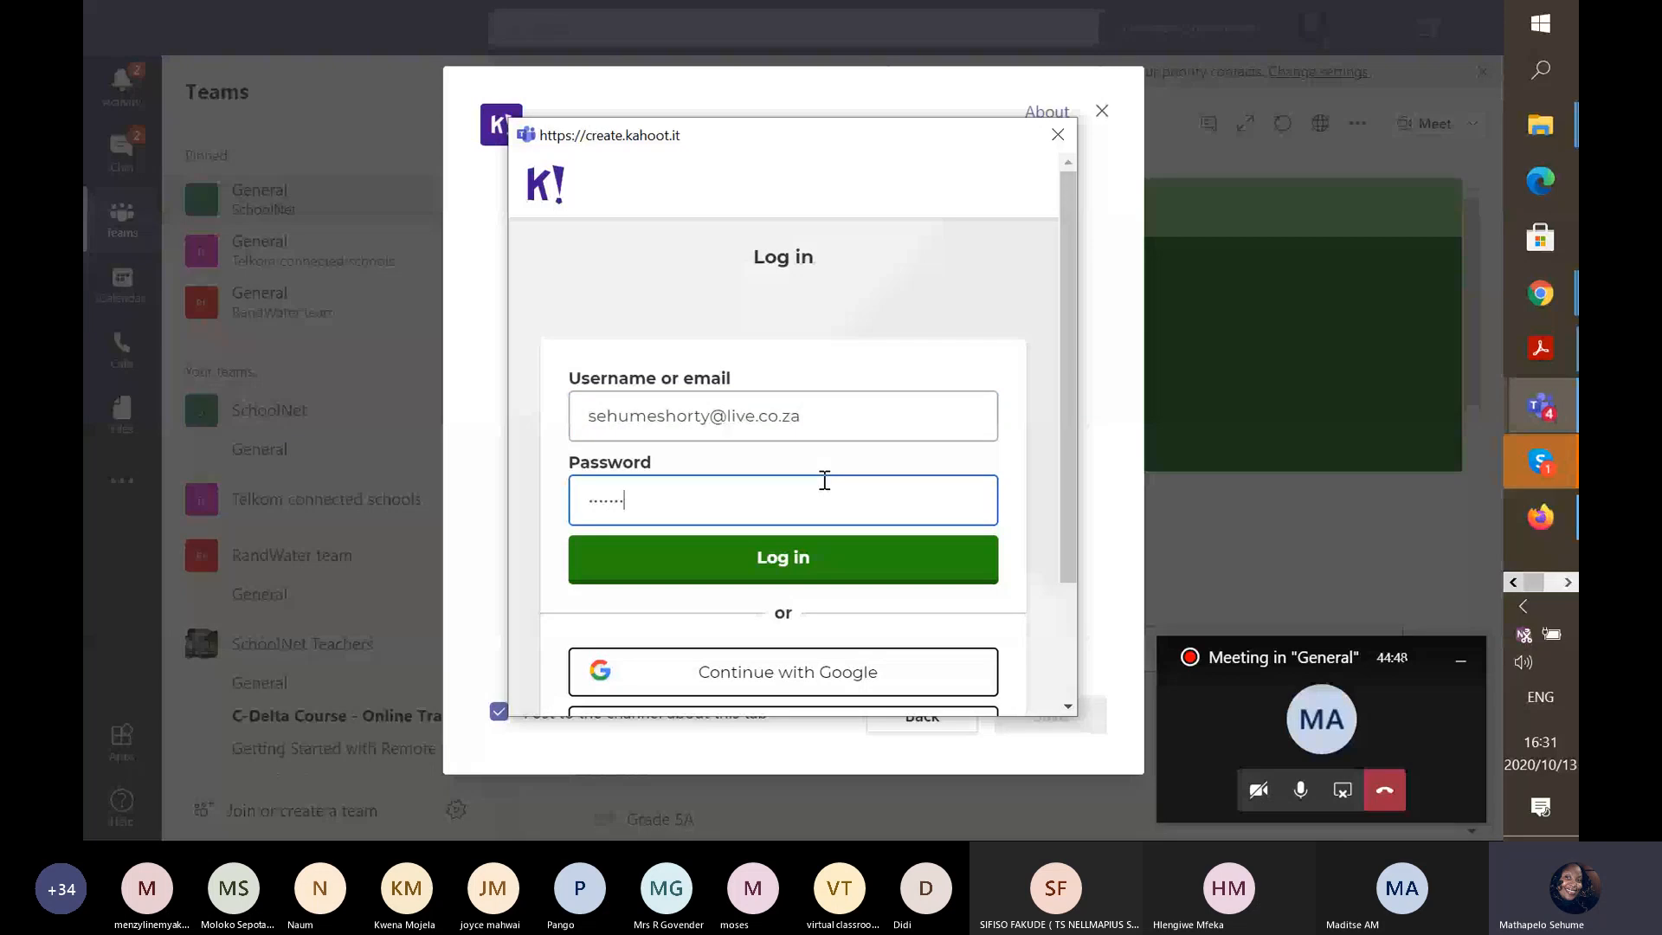
type("••••")
Log in to Kahoot and save the Schoolnet SA kahoot as a General channel tab.
key("Return")
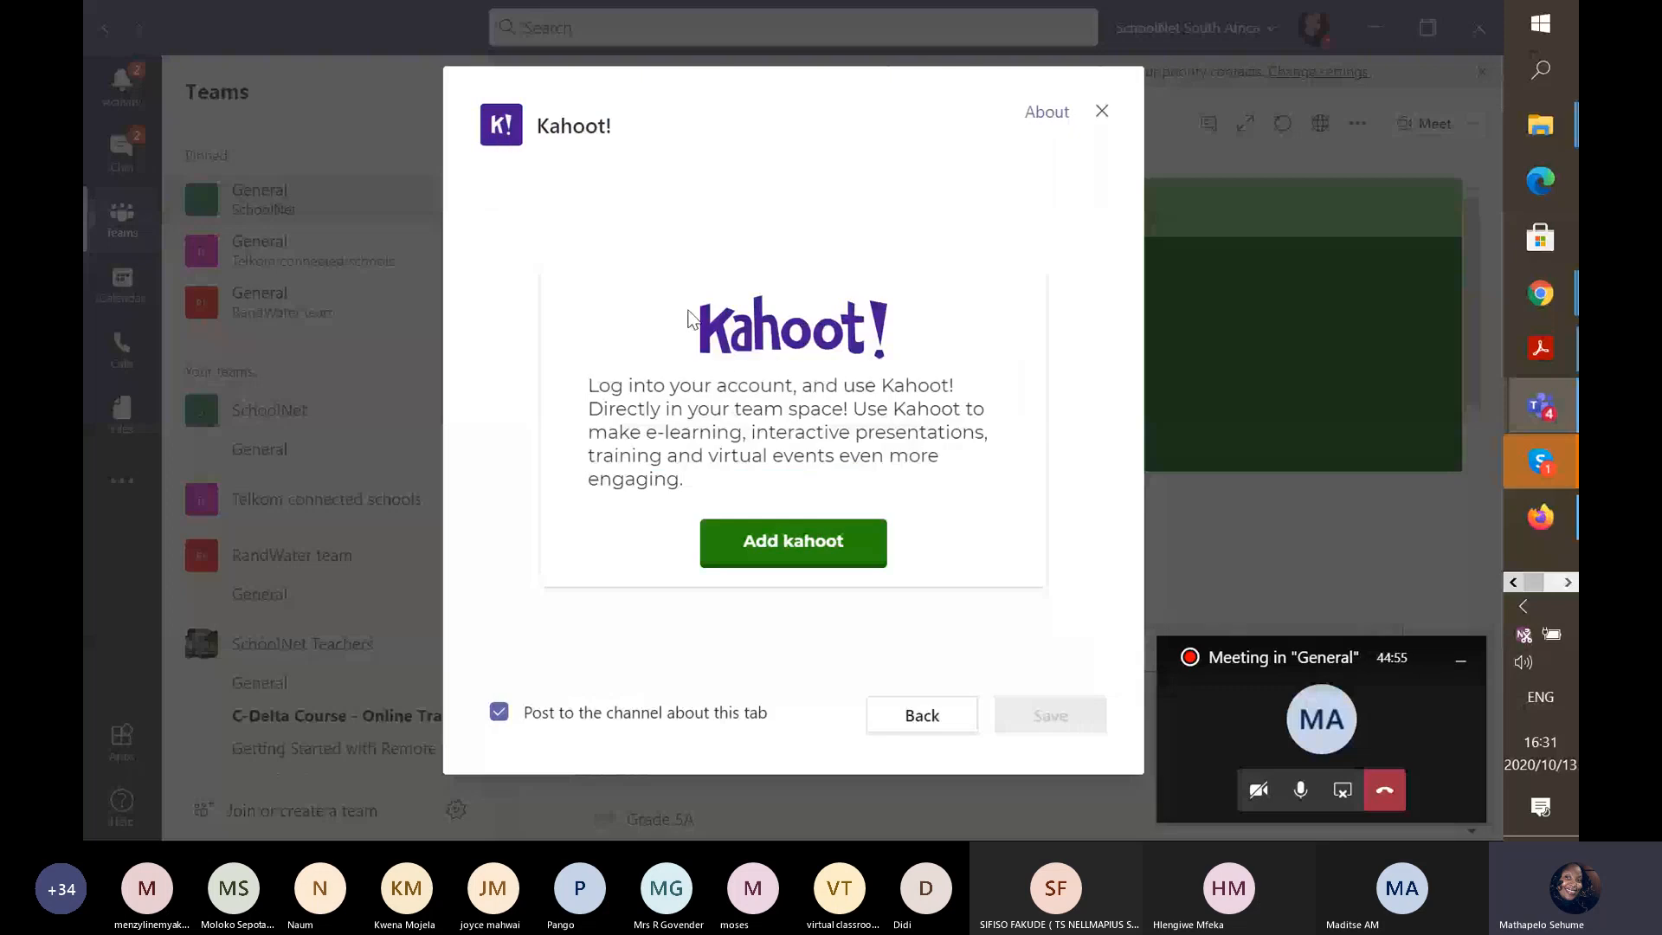
left_click(771, 543)
left_click(1043, 717)
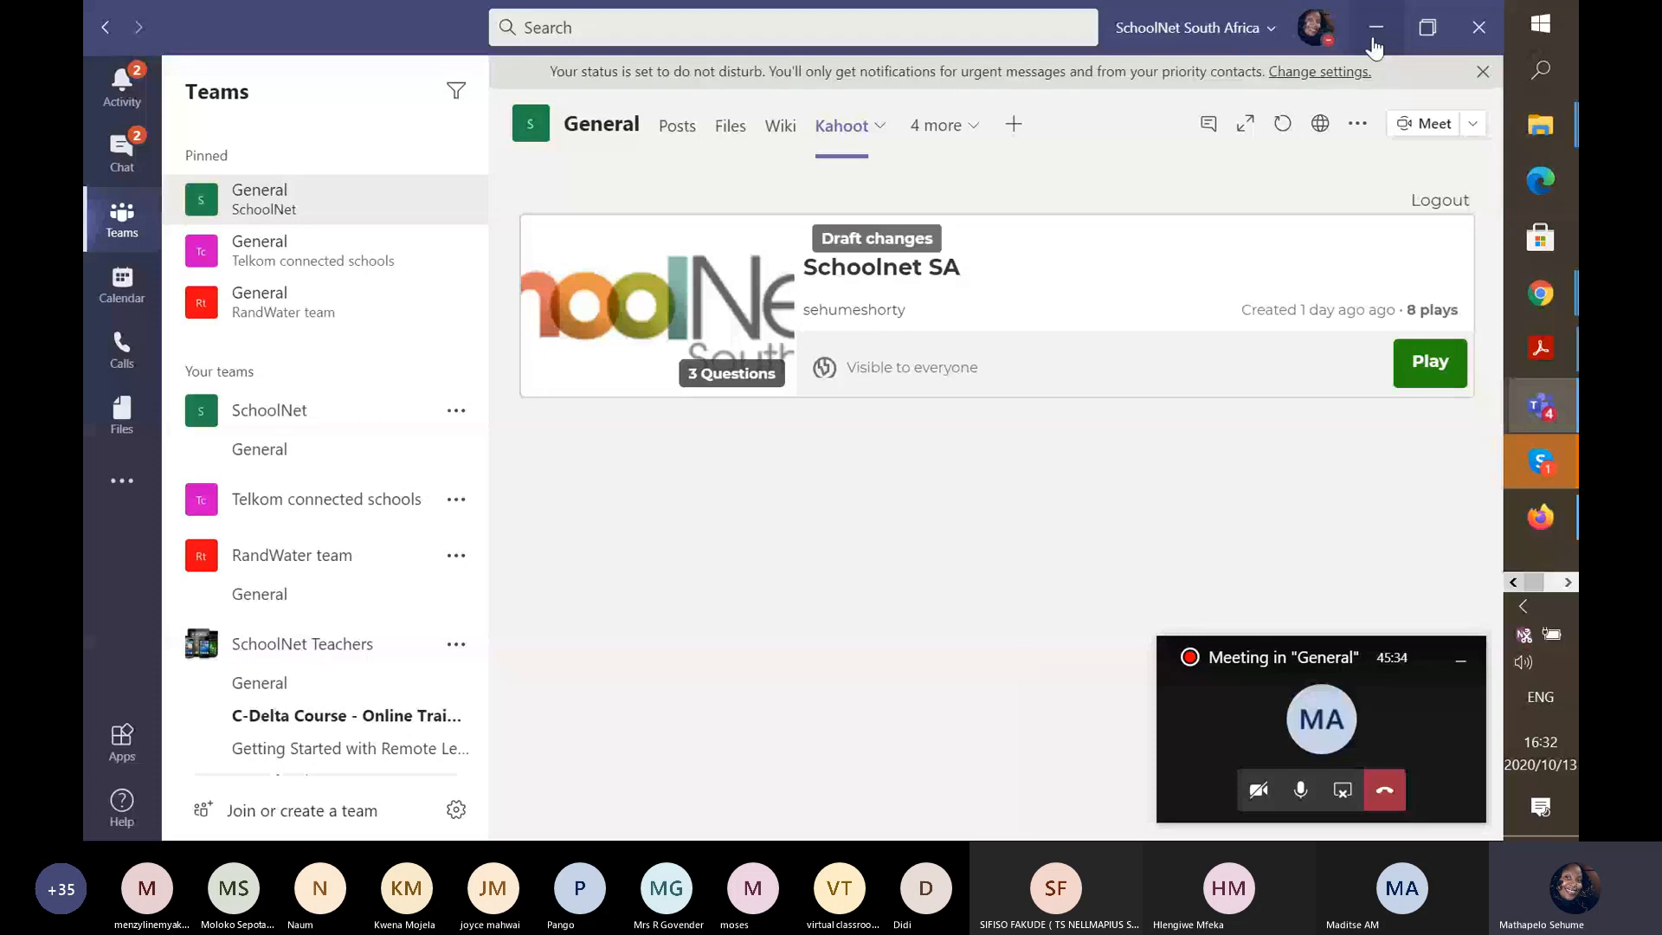
Open Kahoot Creator in a new Chrome tab and exit to the My Kahoots library.
left_click(1374, 47)
left_click(1269, 19)
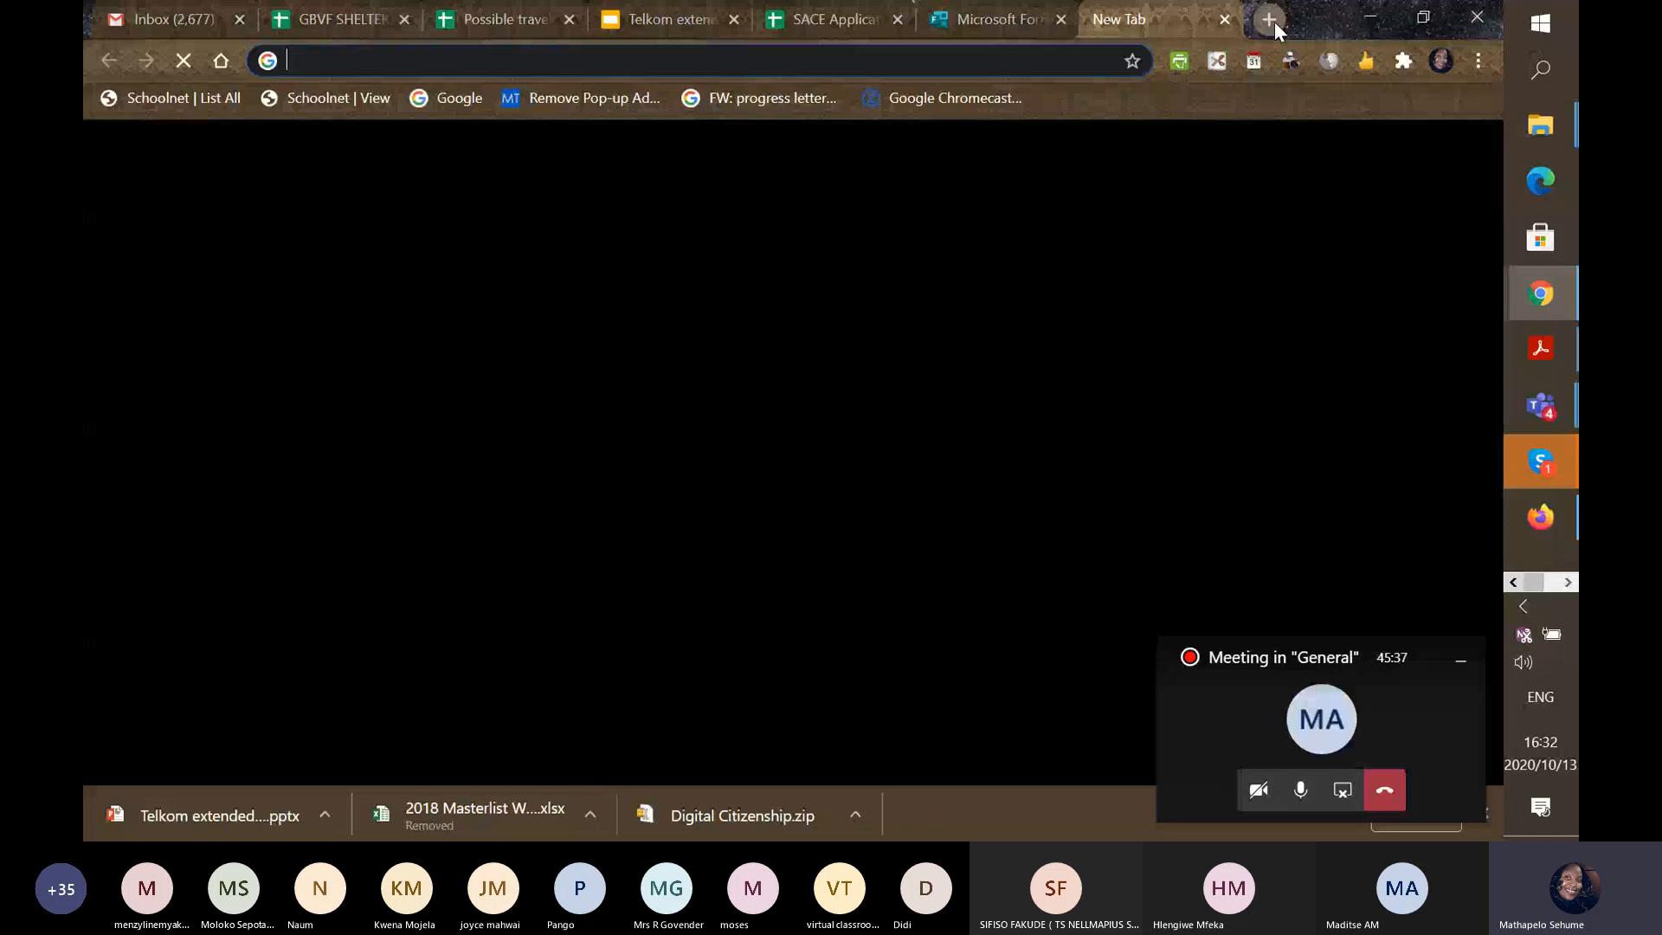
type("Ka")
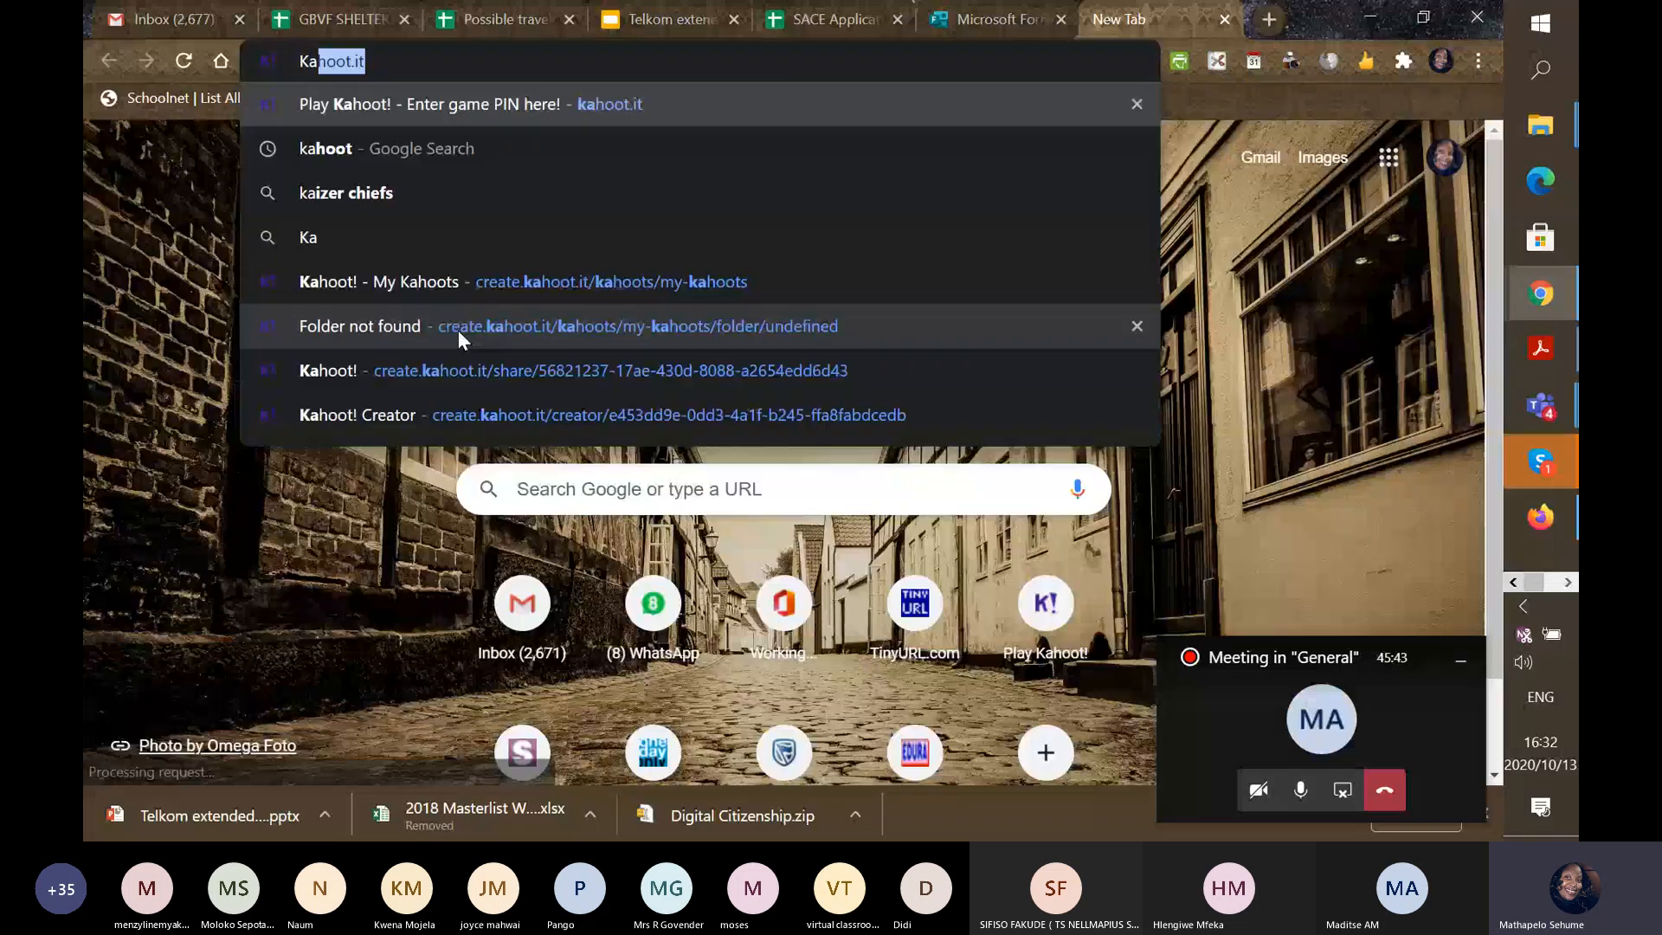
left_click(445, 412)
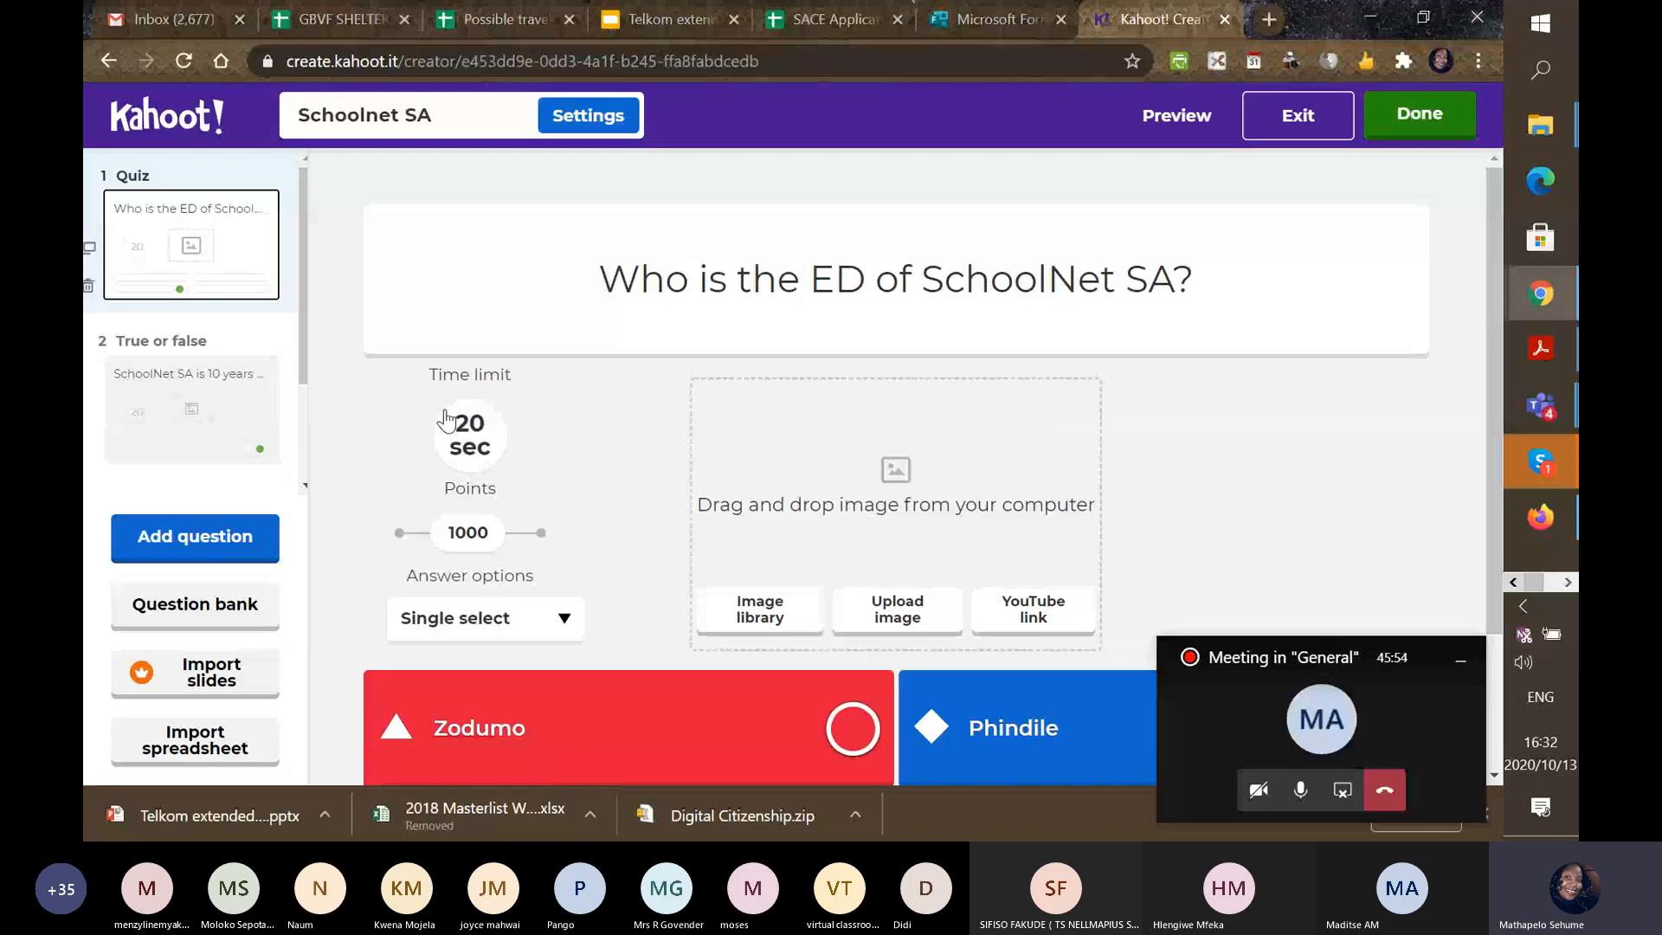
left_click(1298, 129)
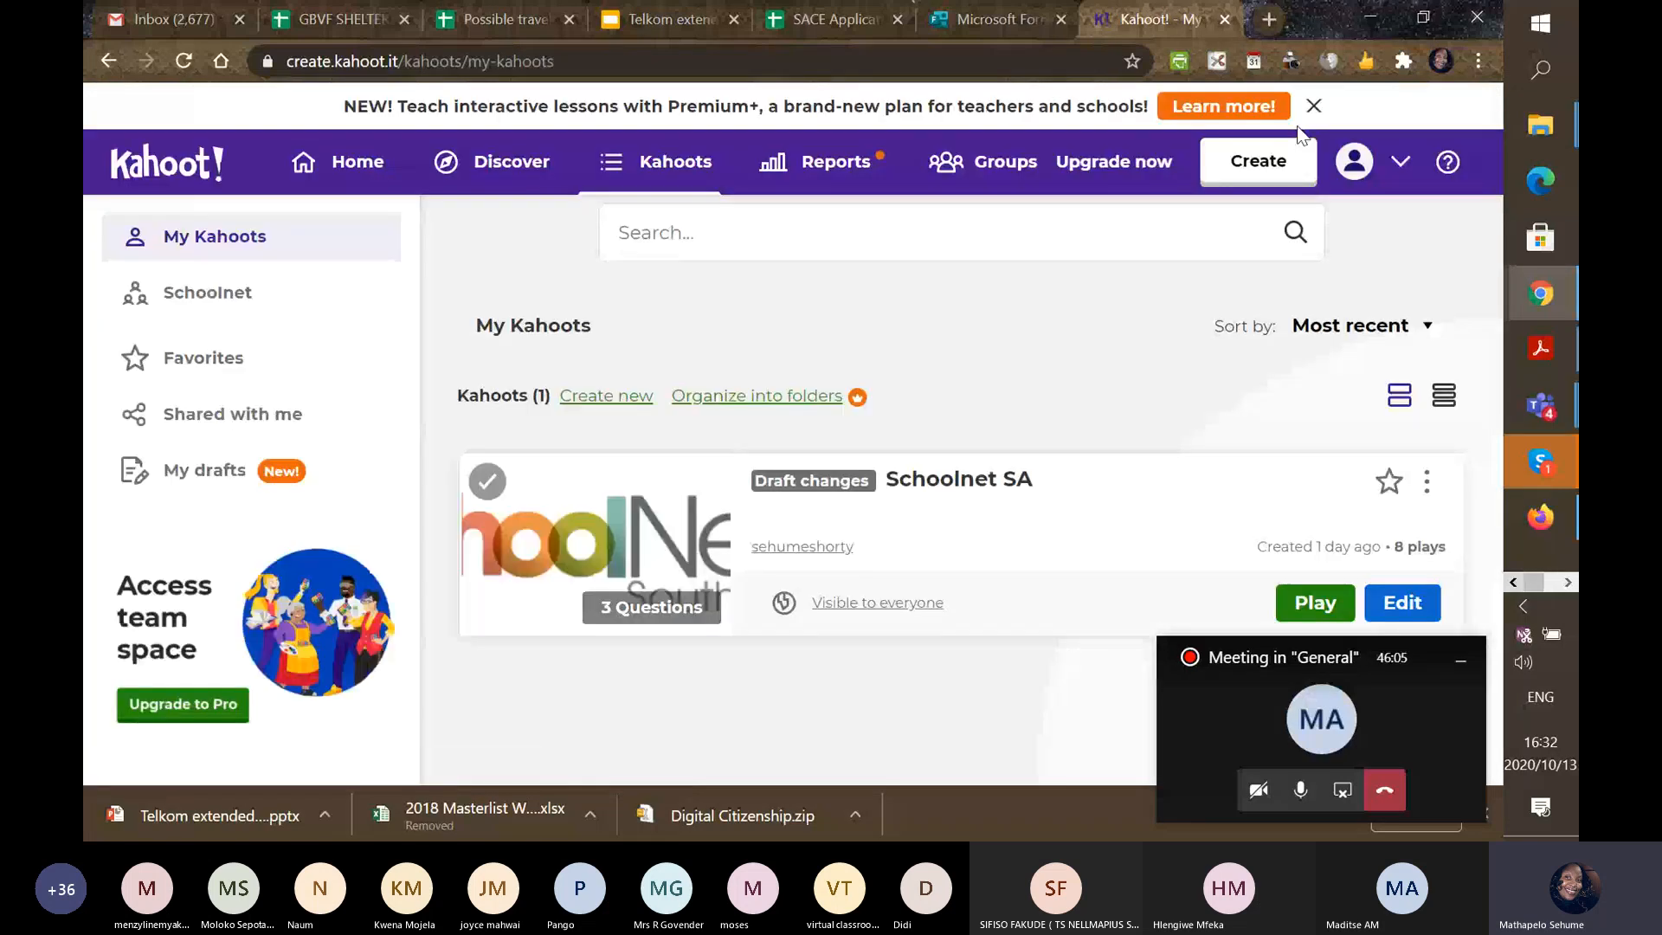
Browse the Premium+ upgrade page, return to My Kahoots, and open the account menu.
left_click(1290, 118)
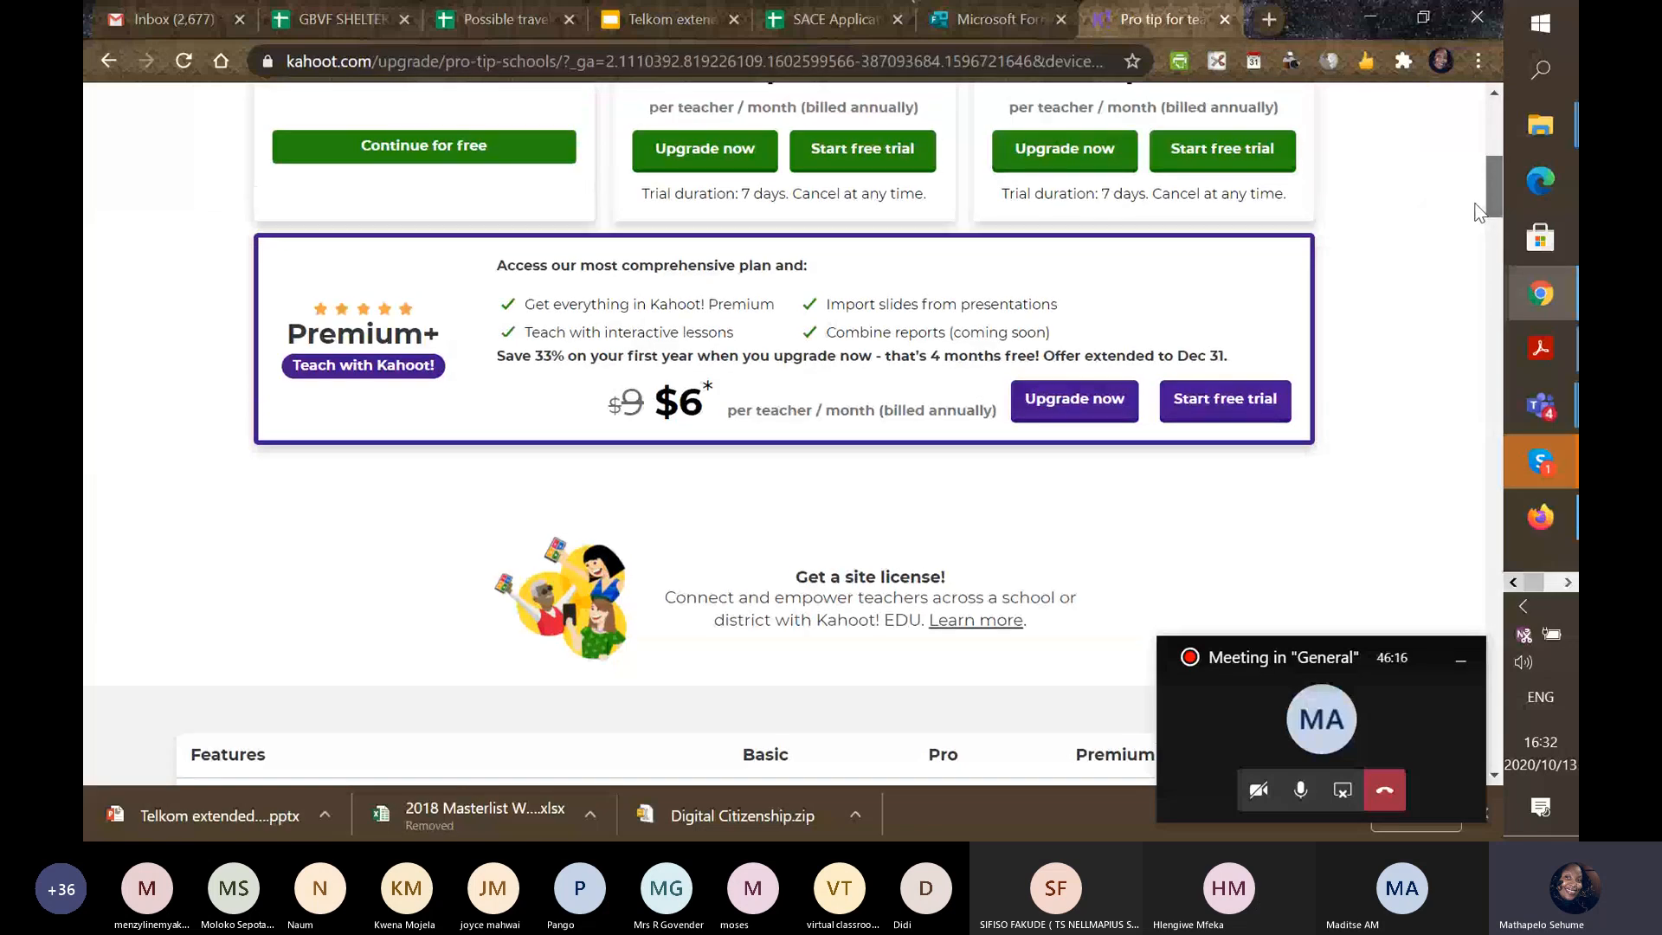
scroll(1478, 212, "up", 7)
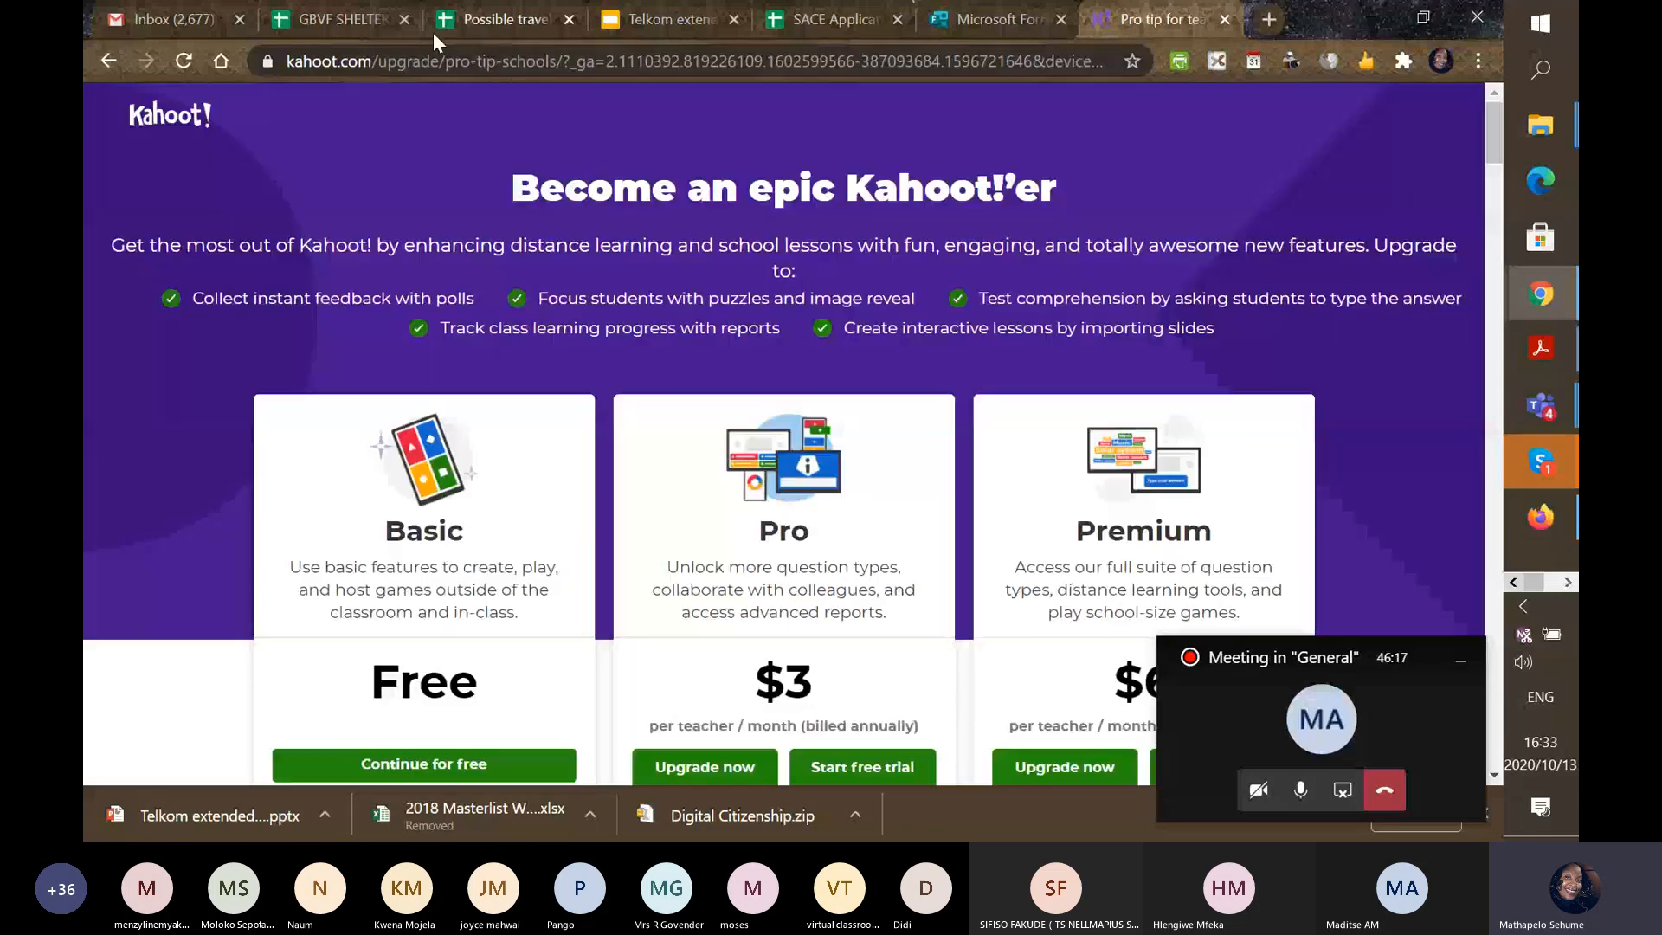
left_click(109, 61)
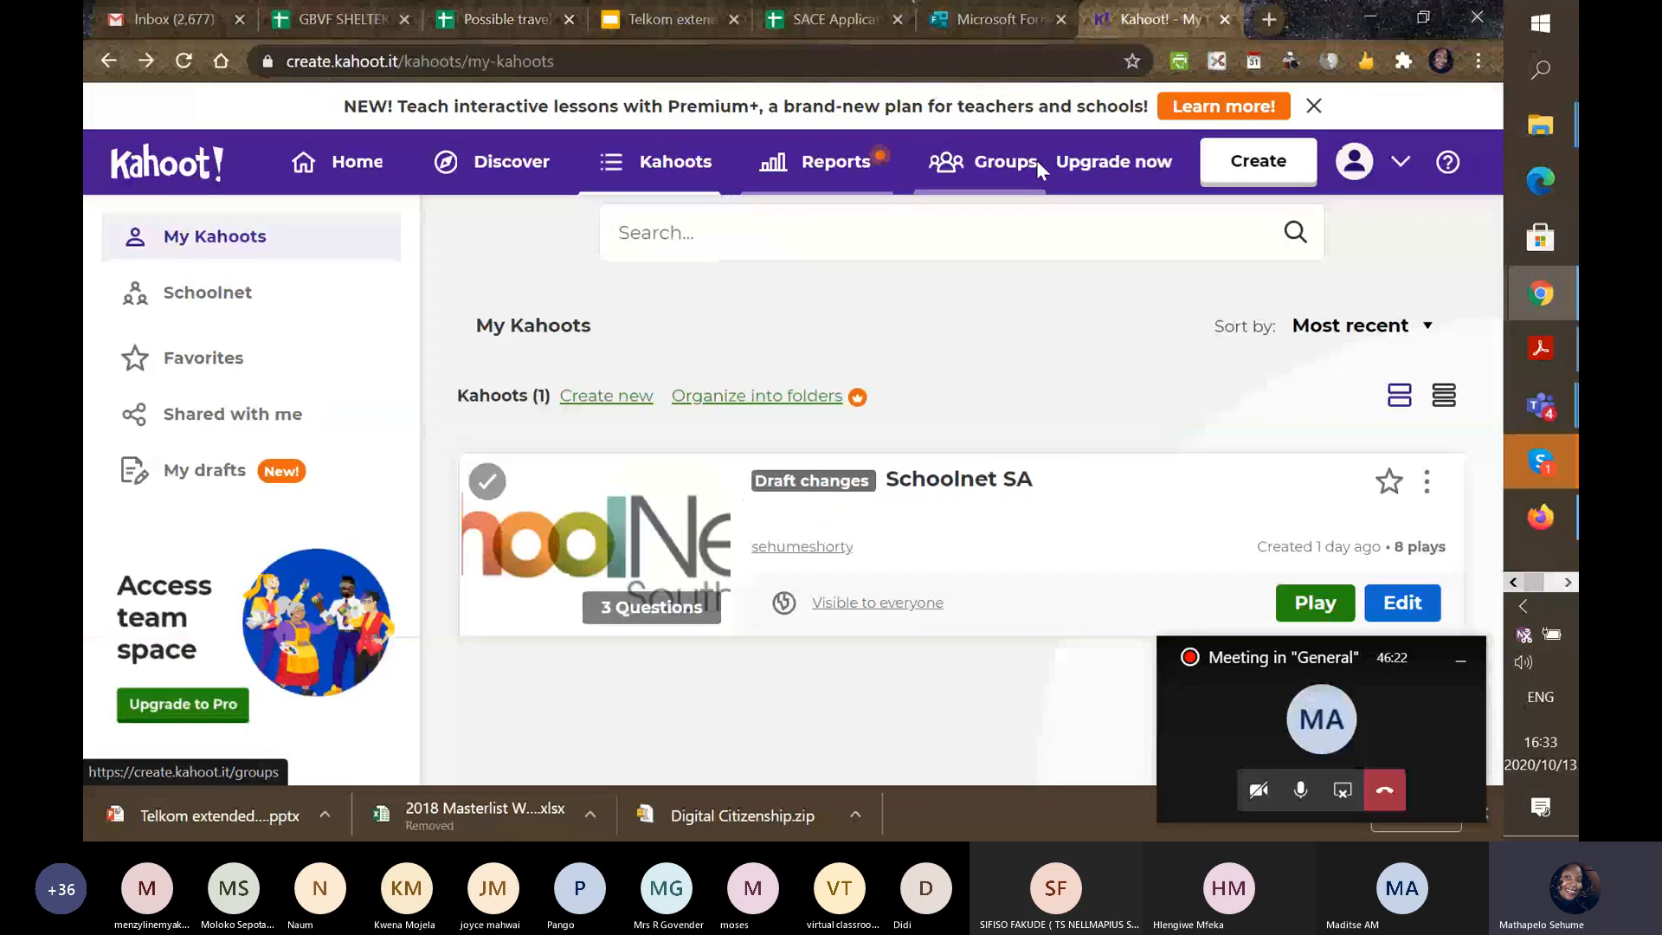
left_click(1376, 161)
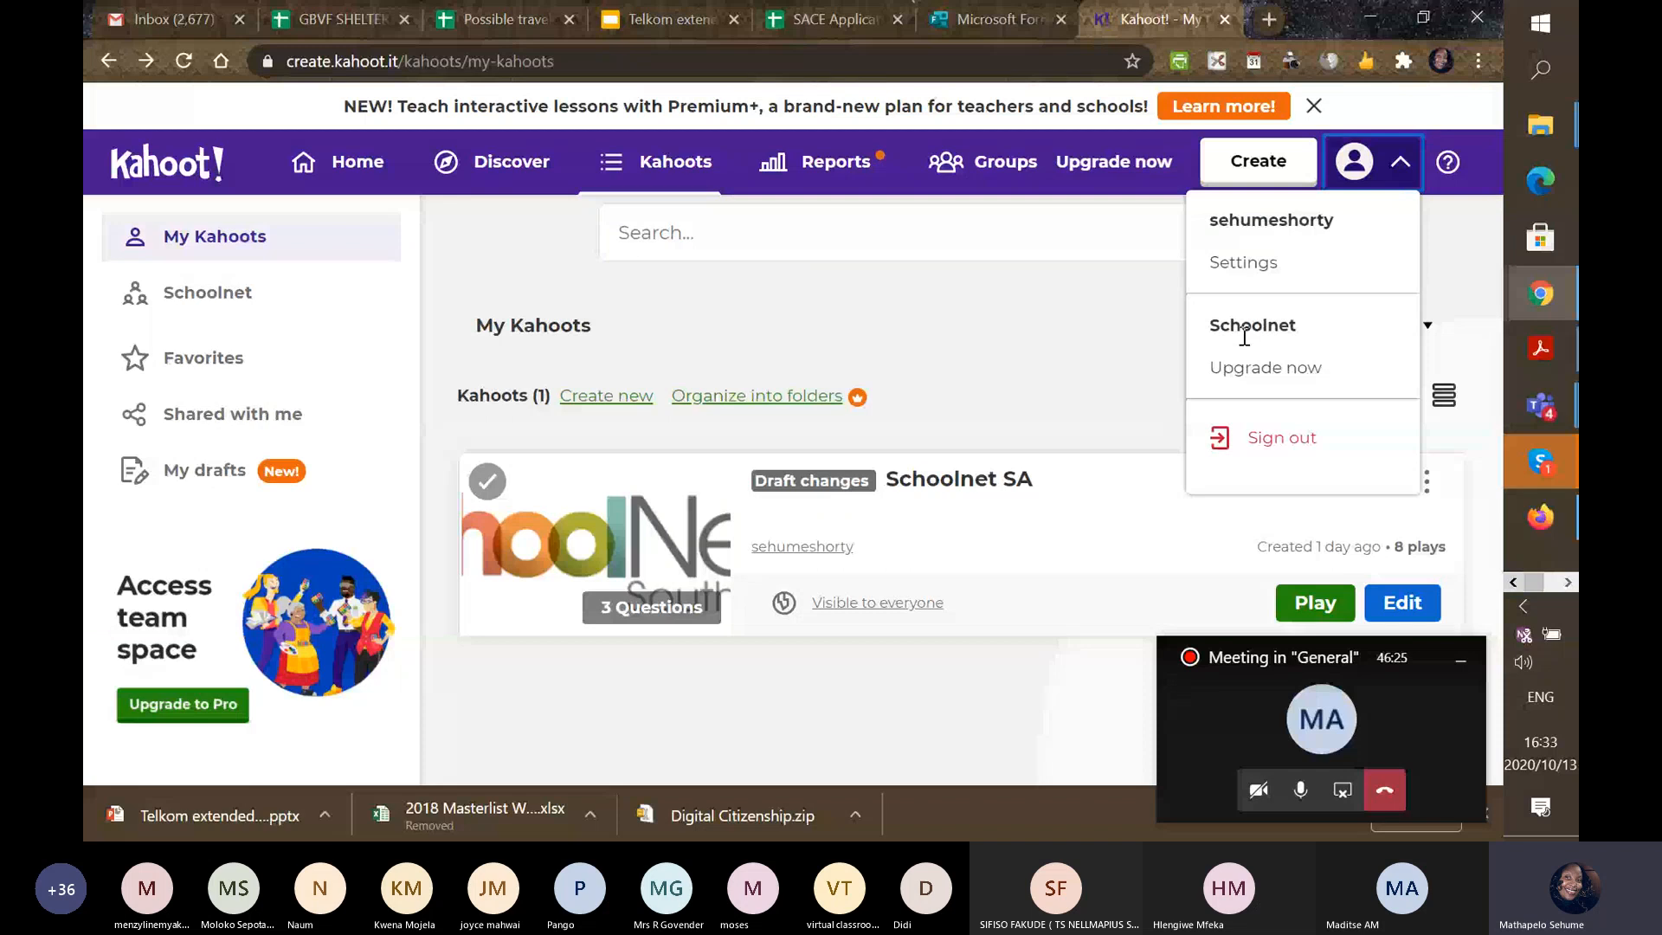
Sign out of Kahoot and log back in with the saved username and account password.
left_click(1269, 451)
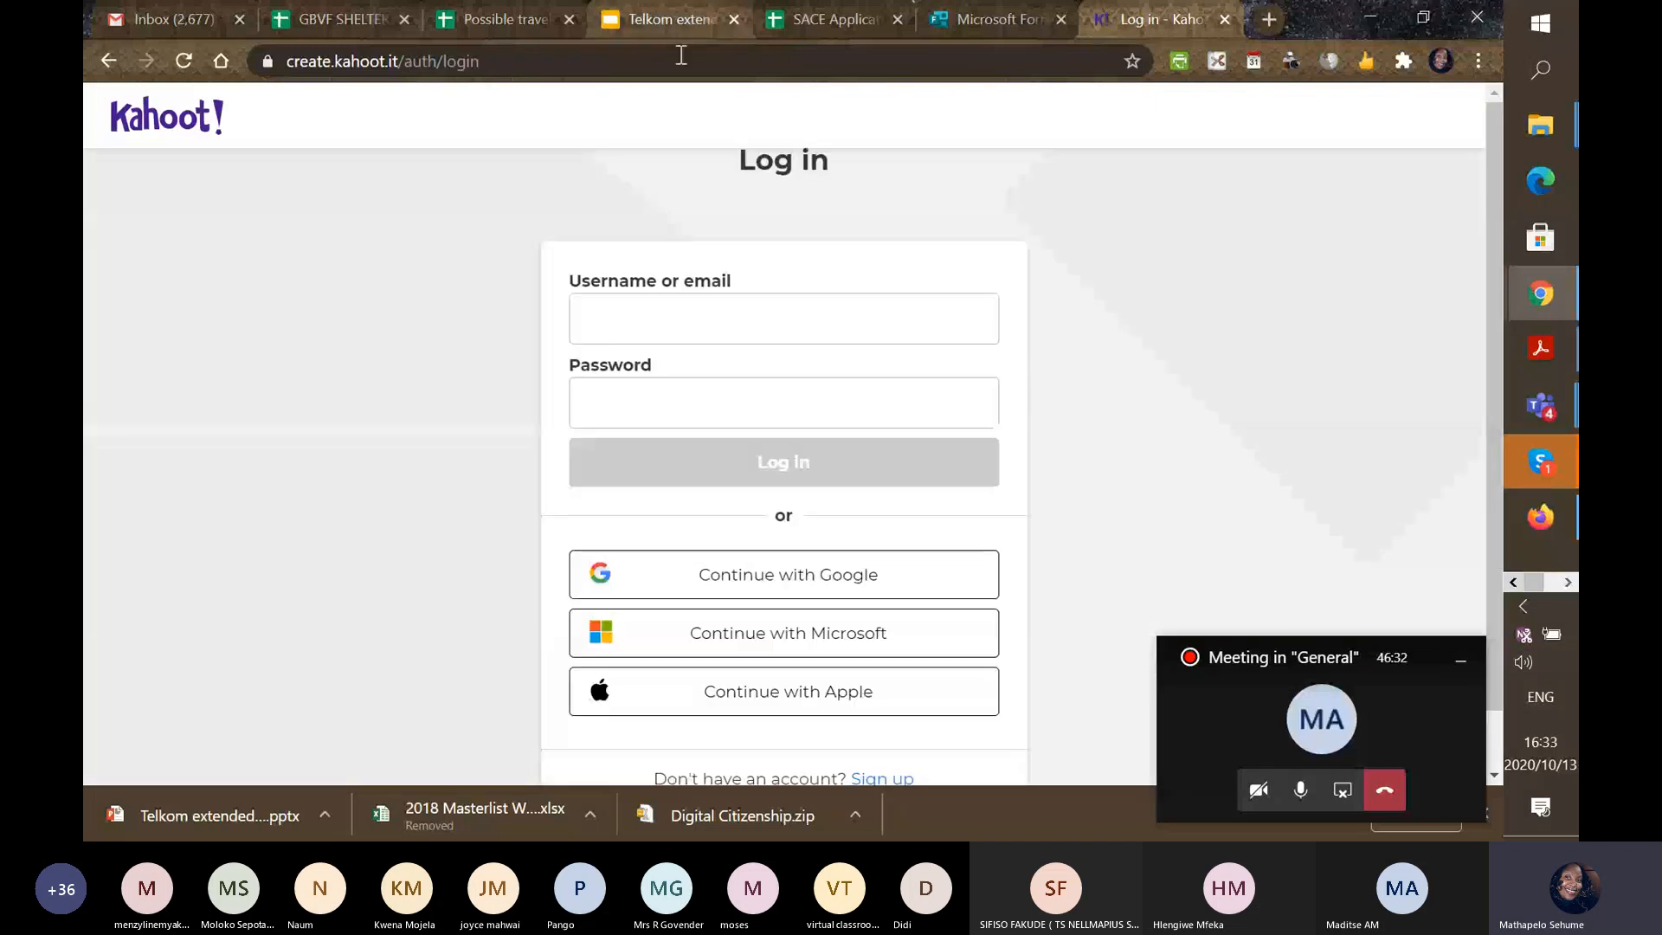
left_click(528, 61)
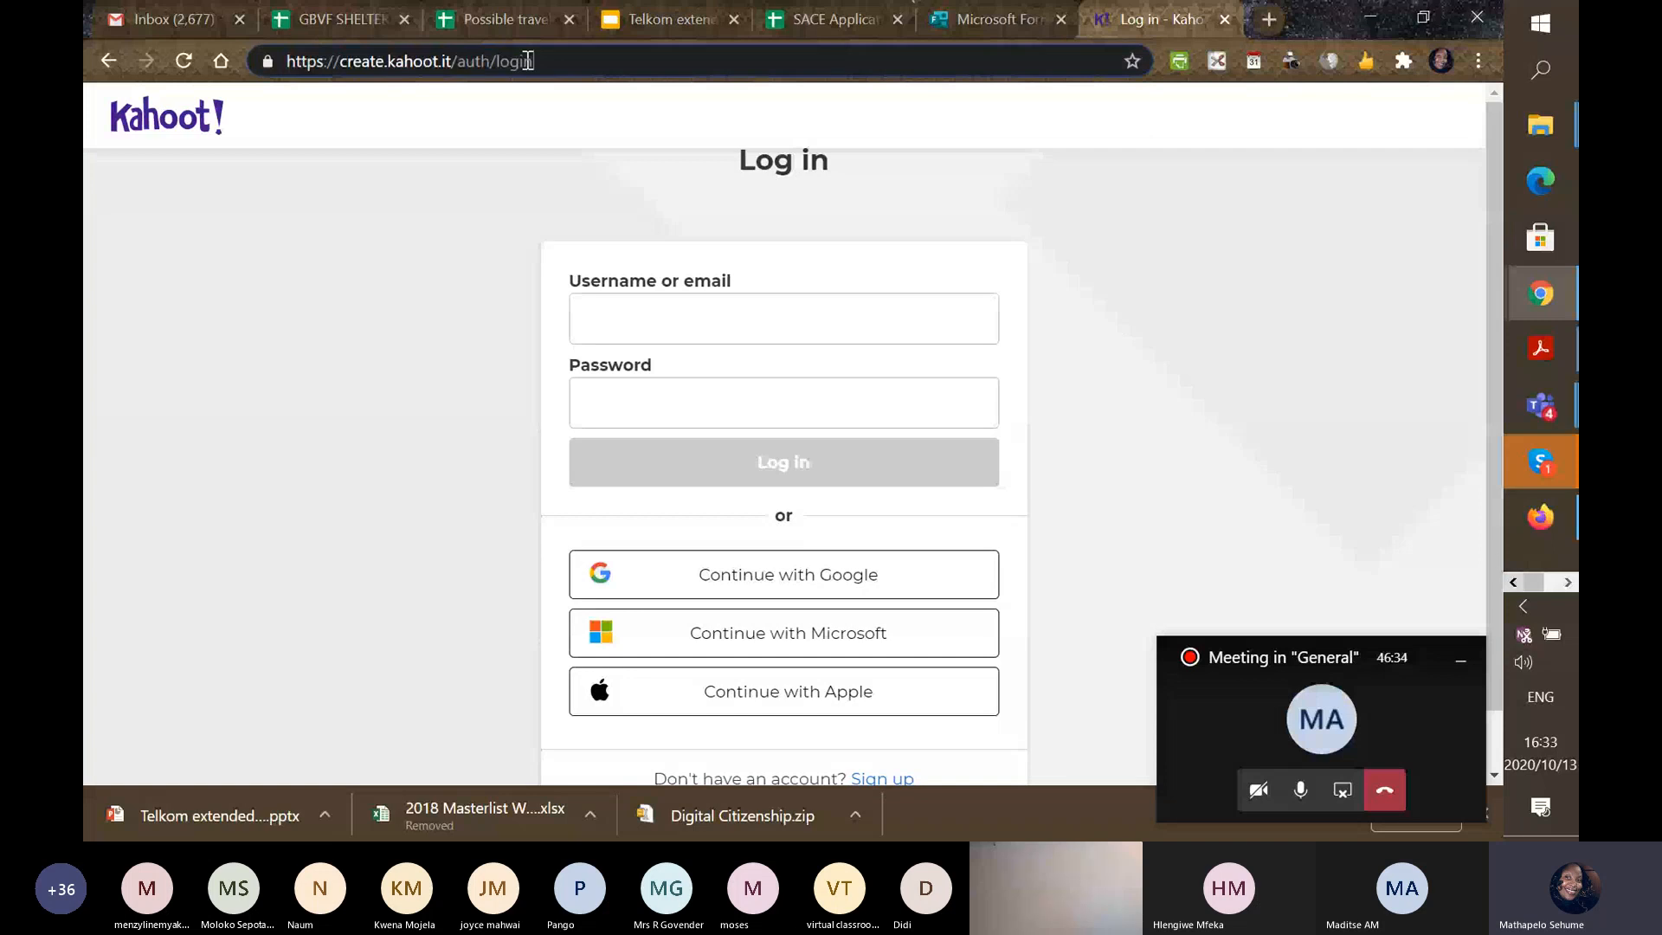
left_click(663, 319)
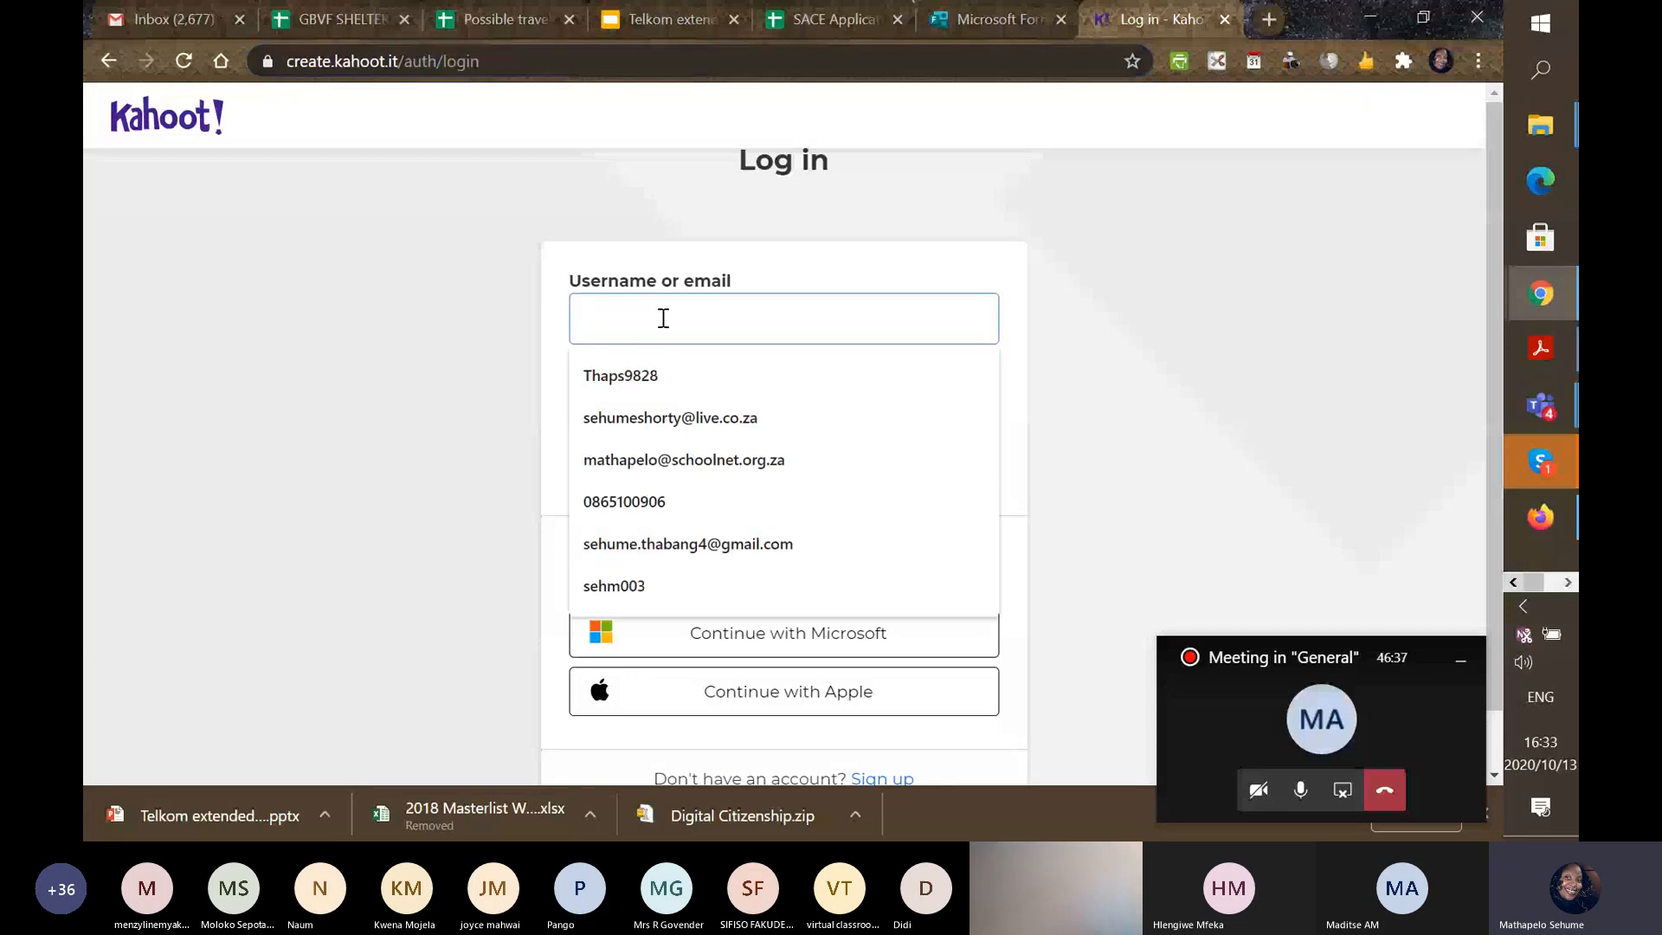
left_click(727, 418)
left_click(727, 416)
type("*****")
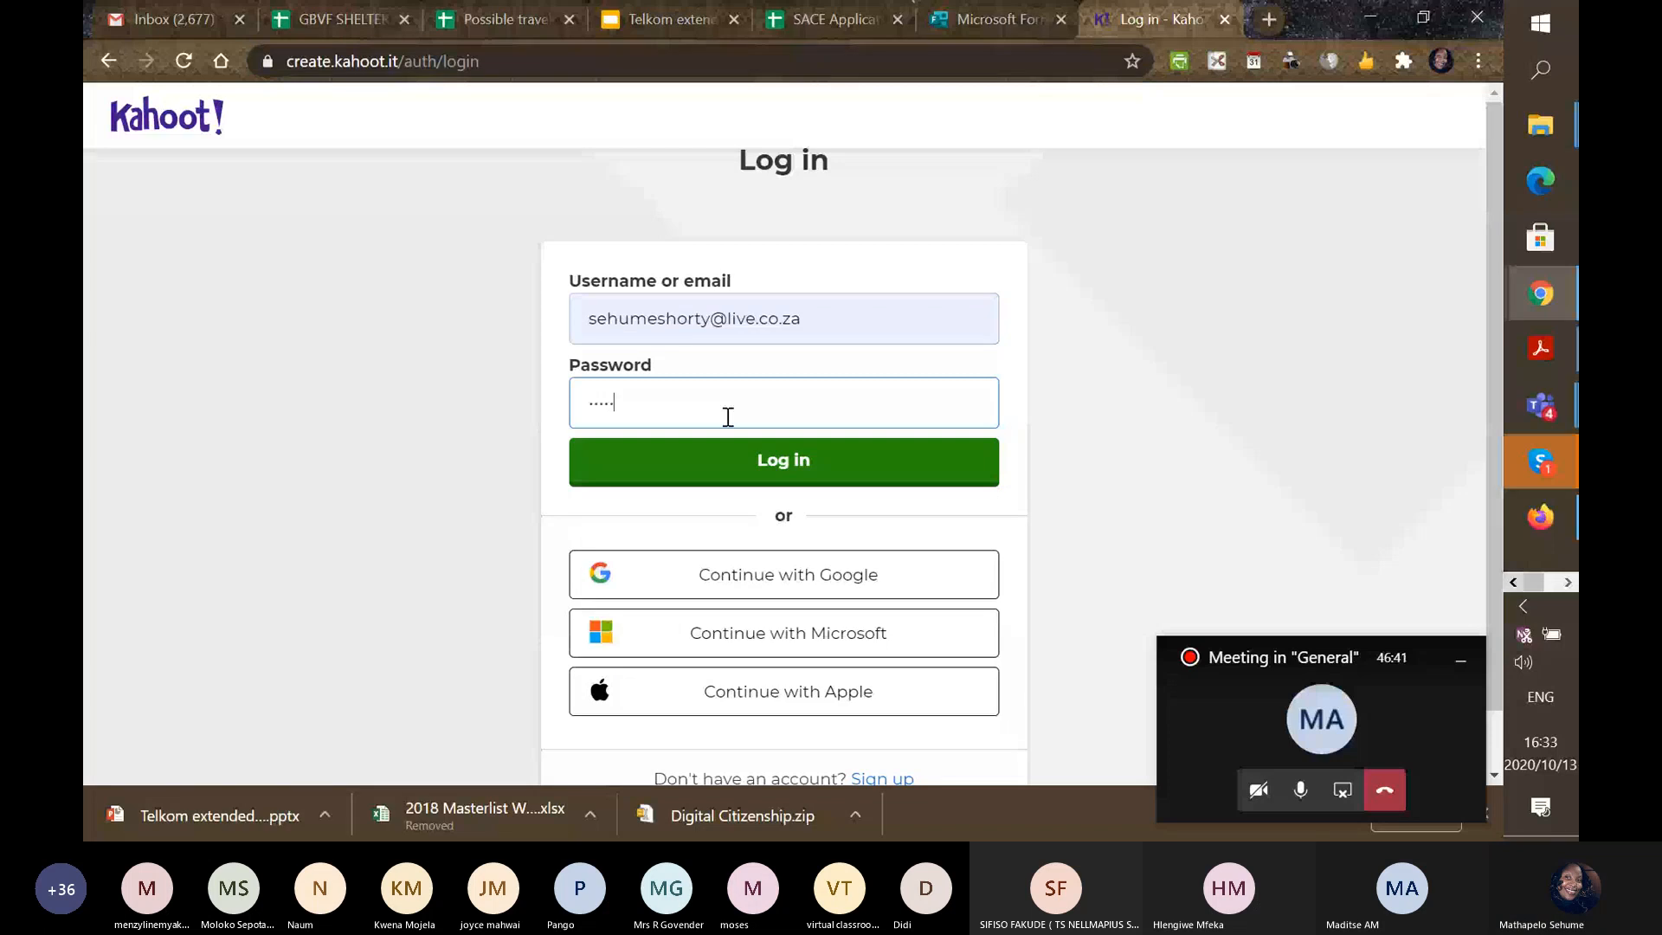
key("BackSpace")
key("BackSpace")
key("BackSpace")
key("BackSpace")
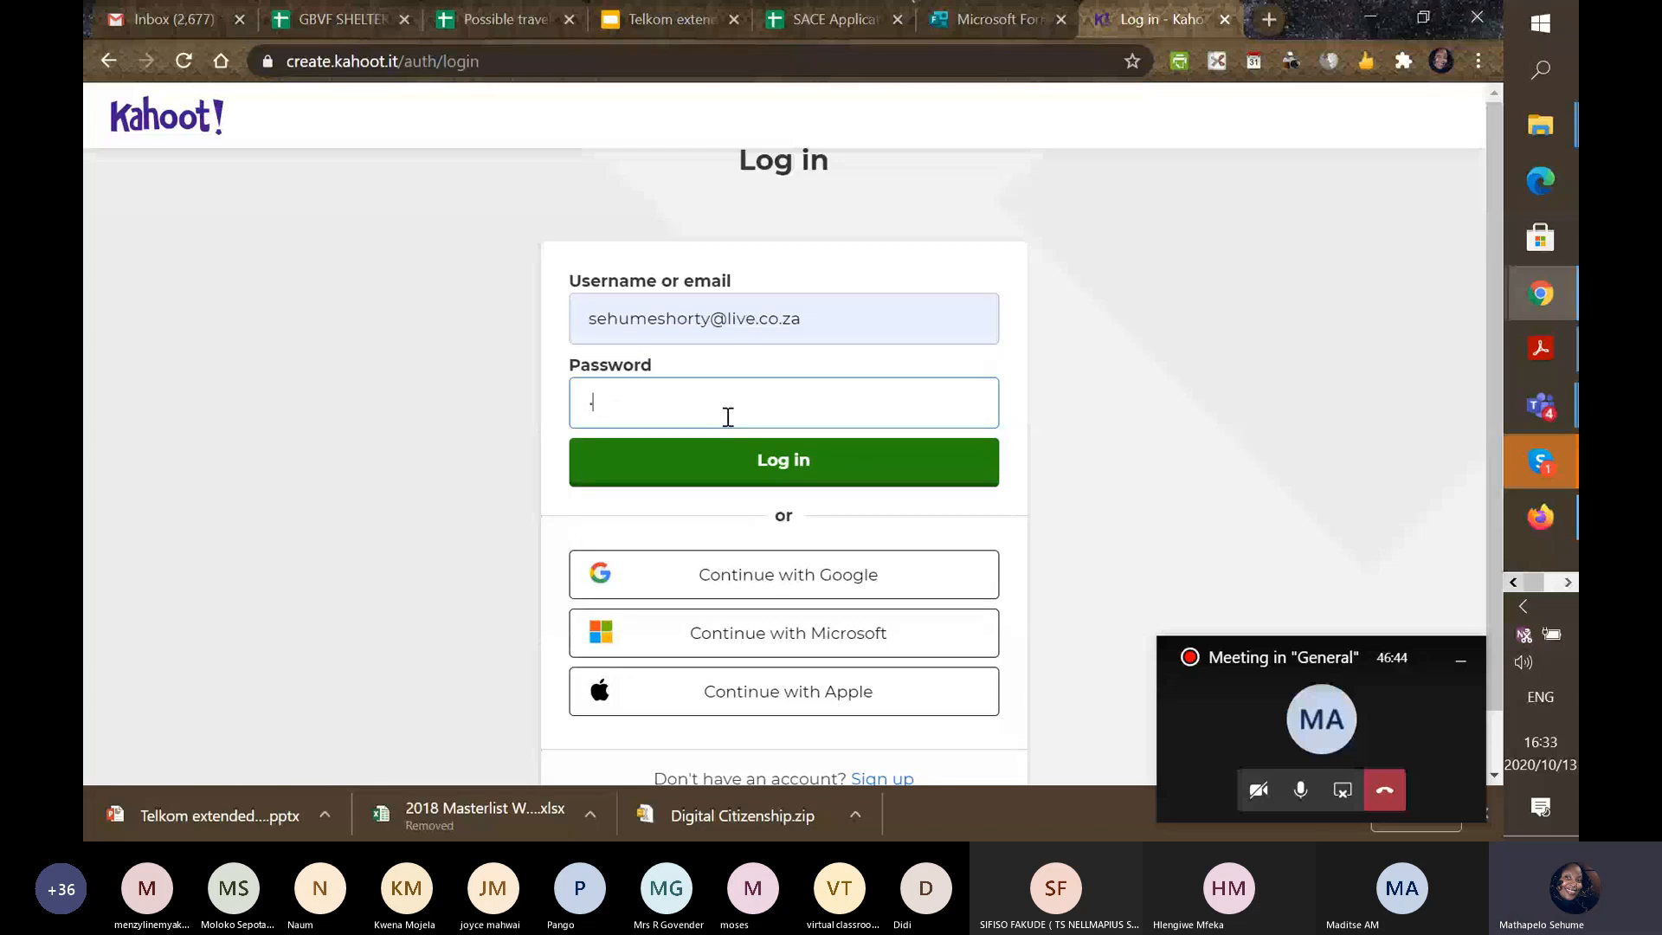
type("•••••••••••")
key("Return")
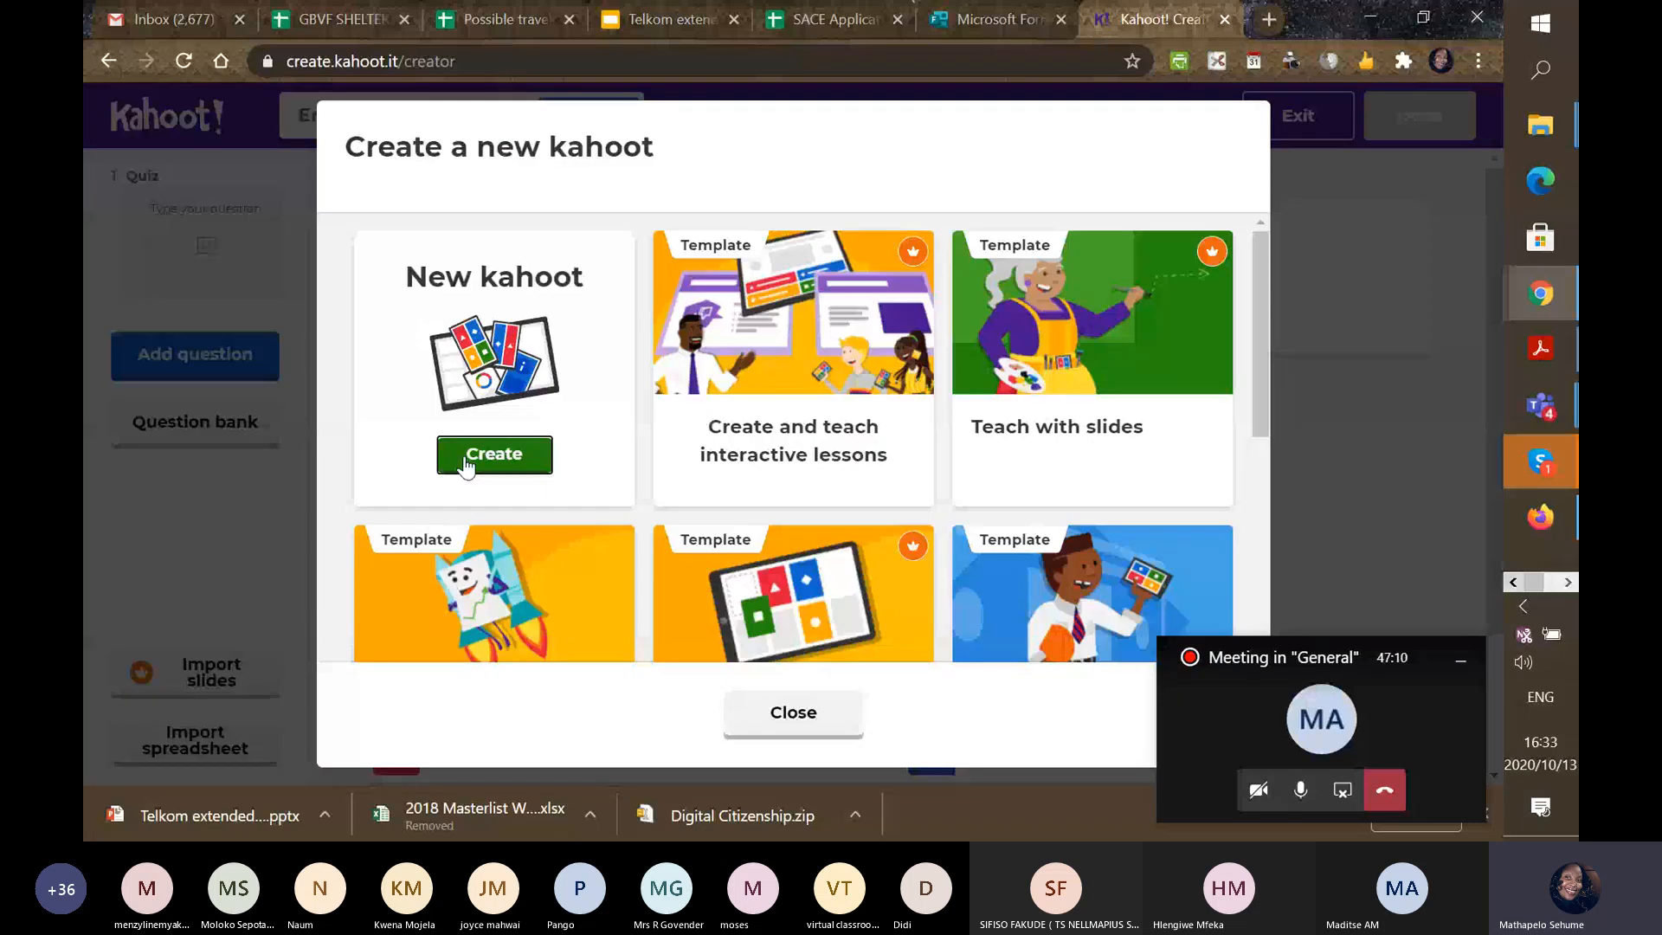
Start a blank kahoot and copy question 1 from the Word document into its question field.
left_click(466, 463)
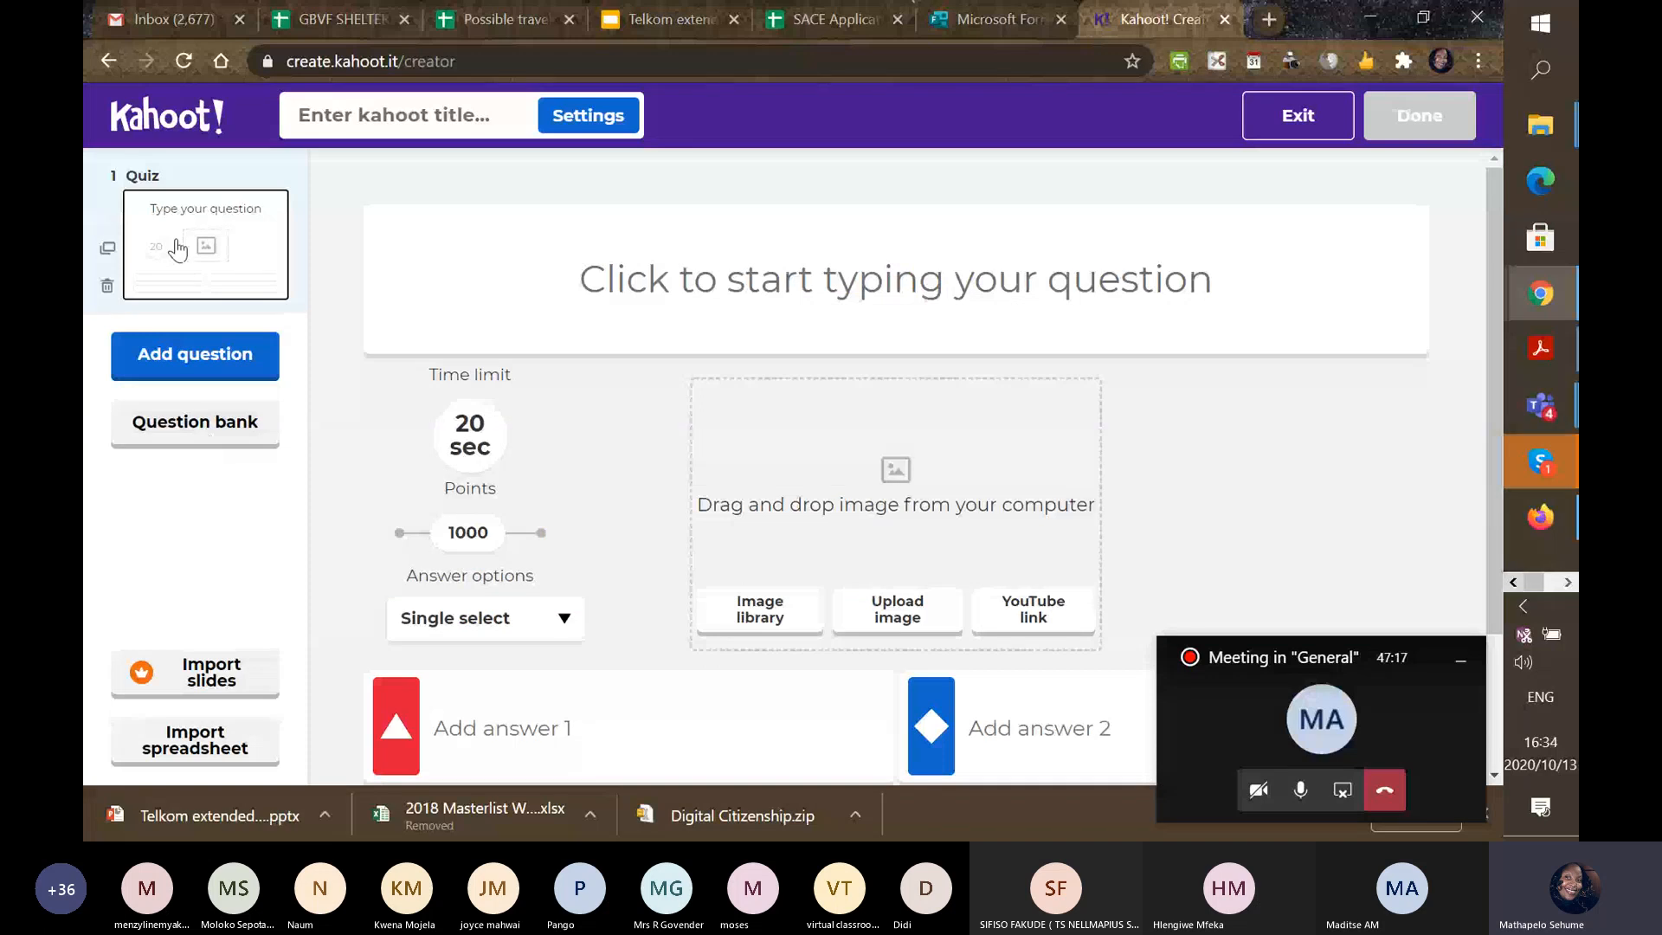
left_click(621, 283)
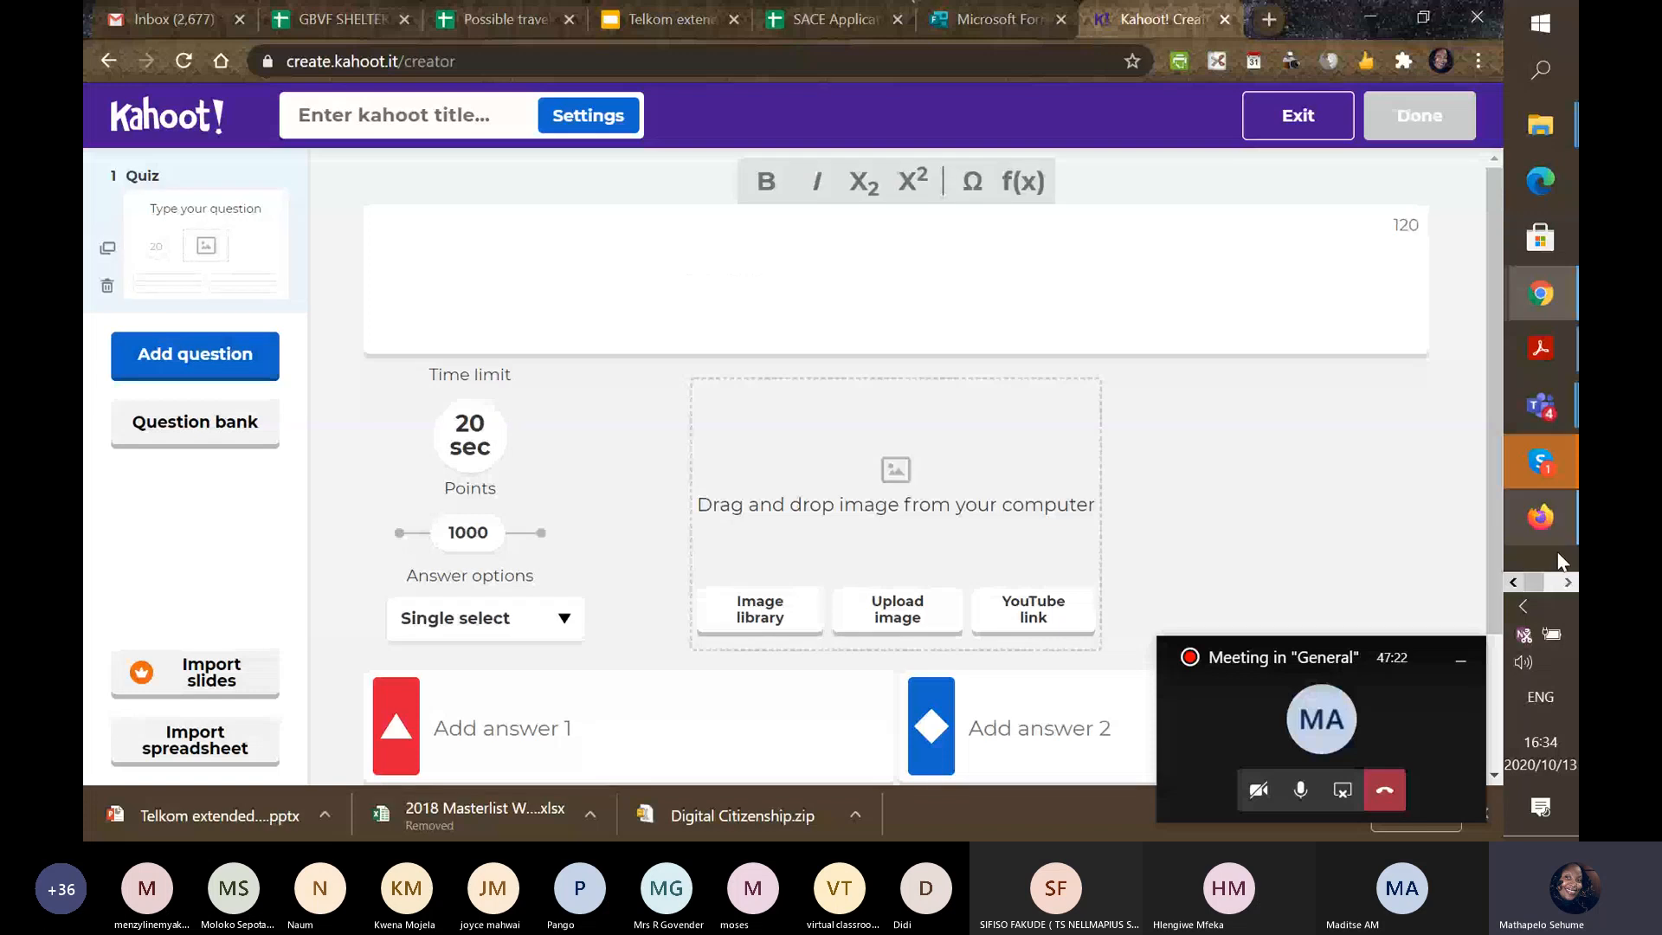
left_click(1563, 579)
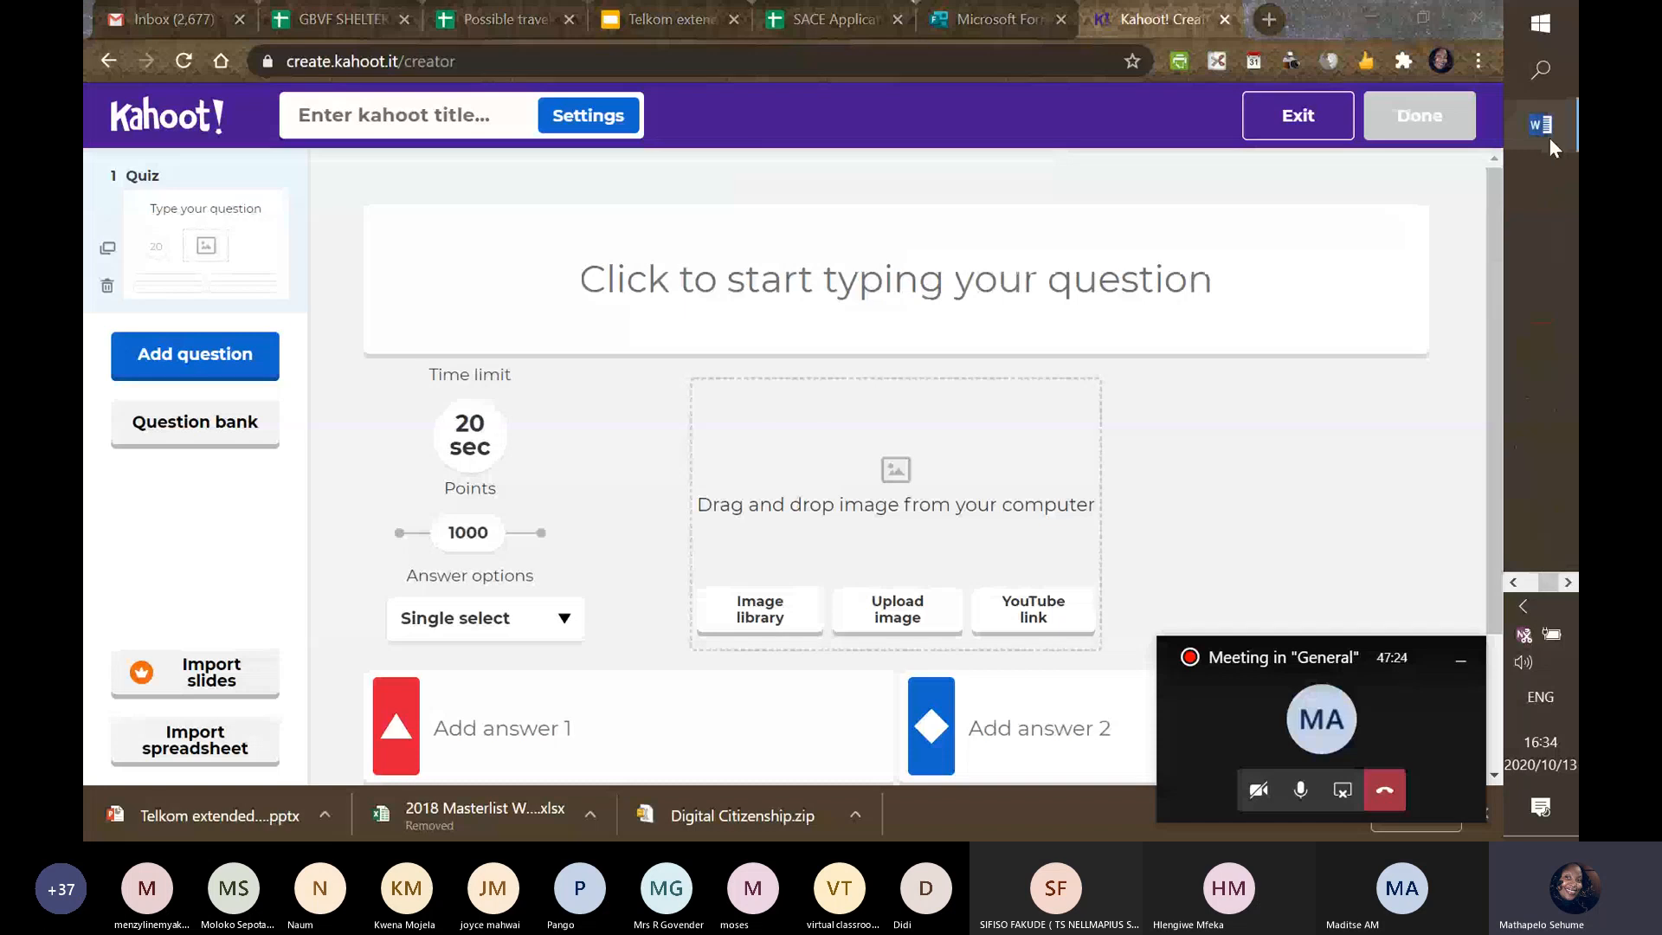
left_click(1549, 137)
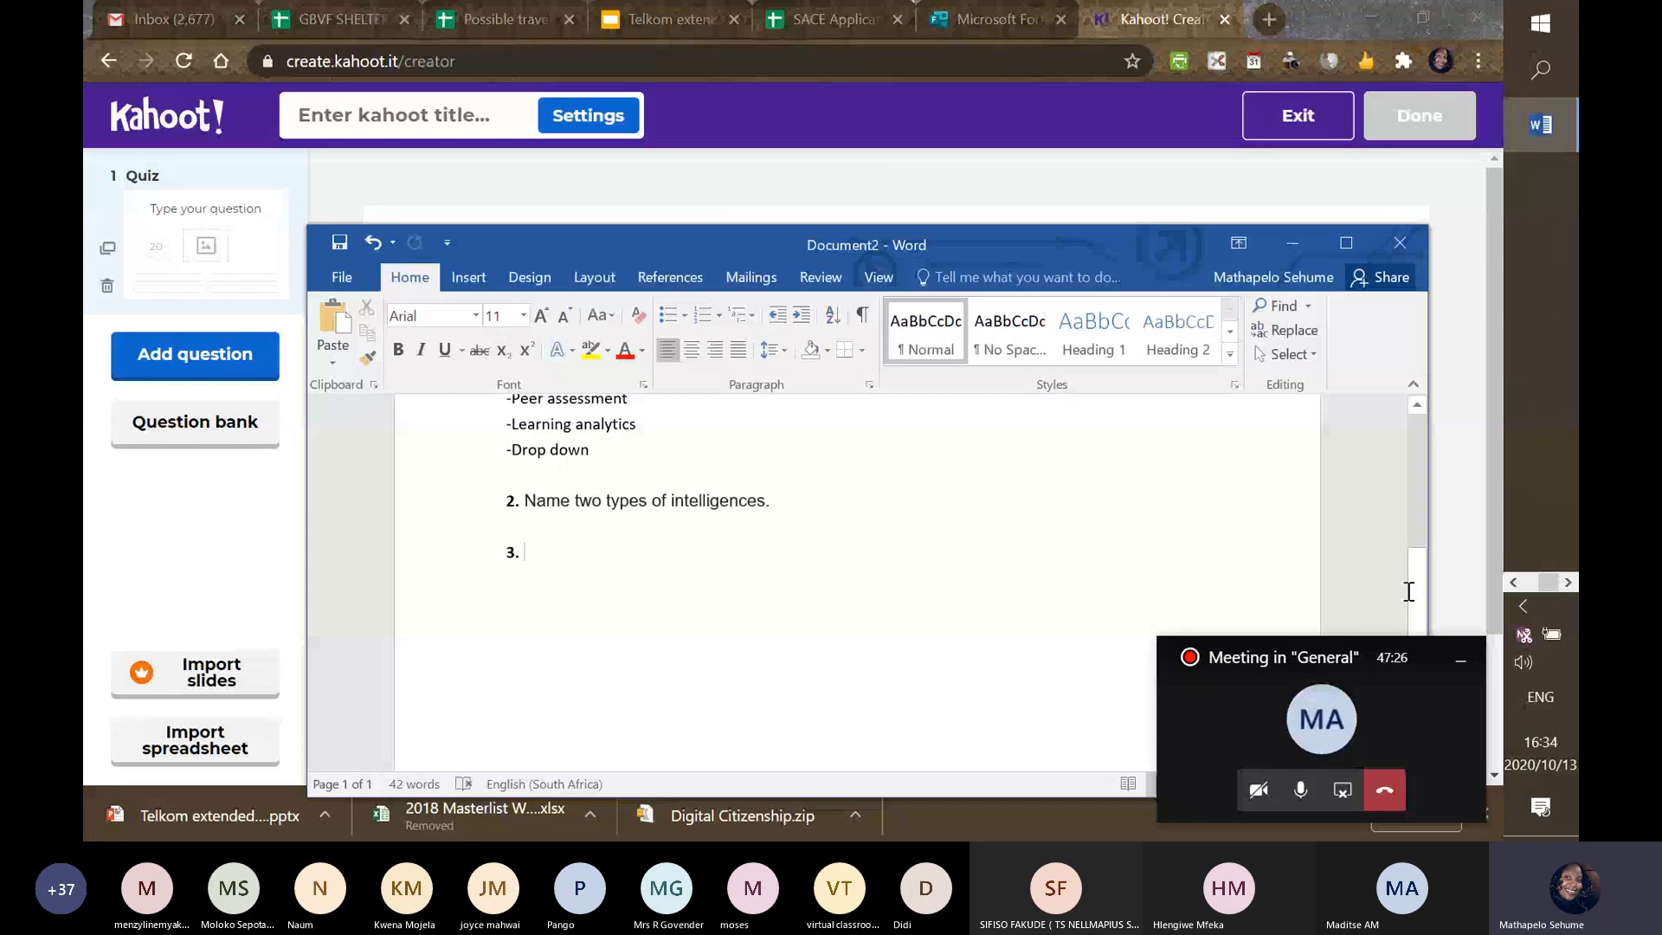
scroll(1409, 591, "up", 4)
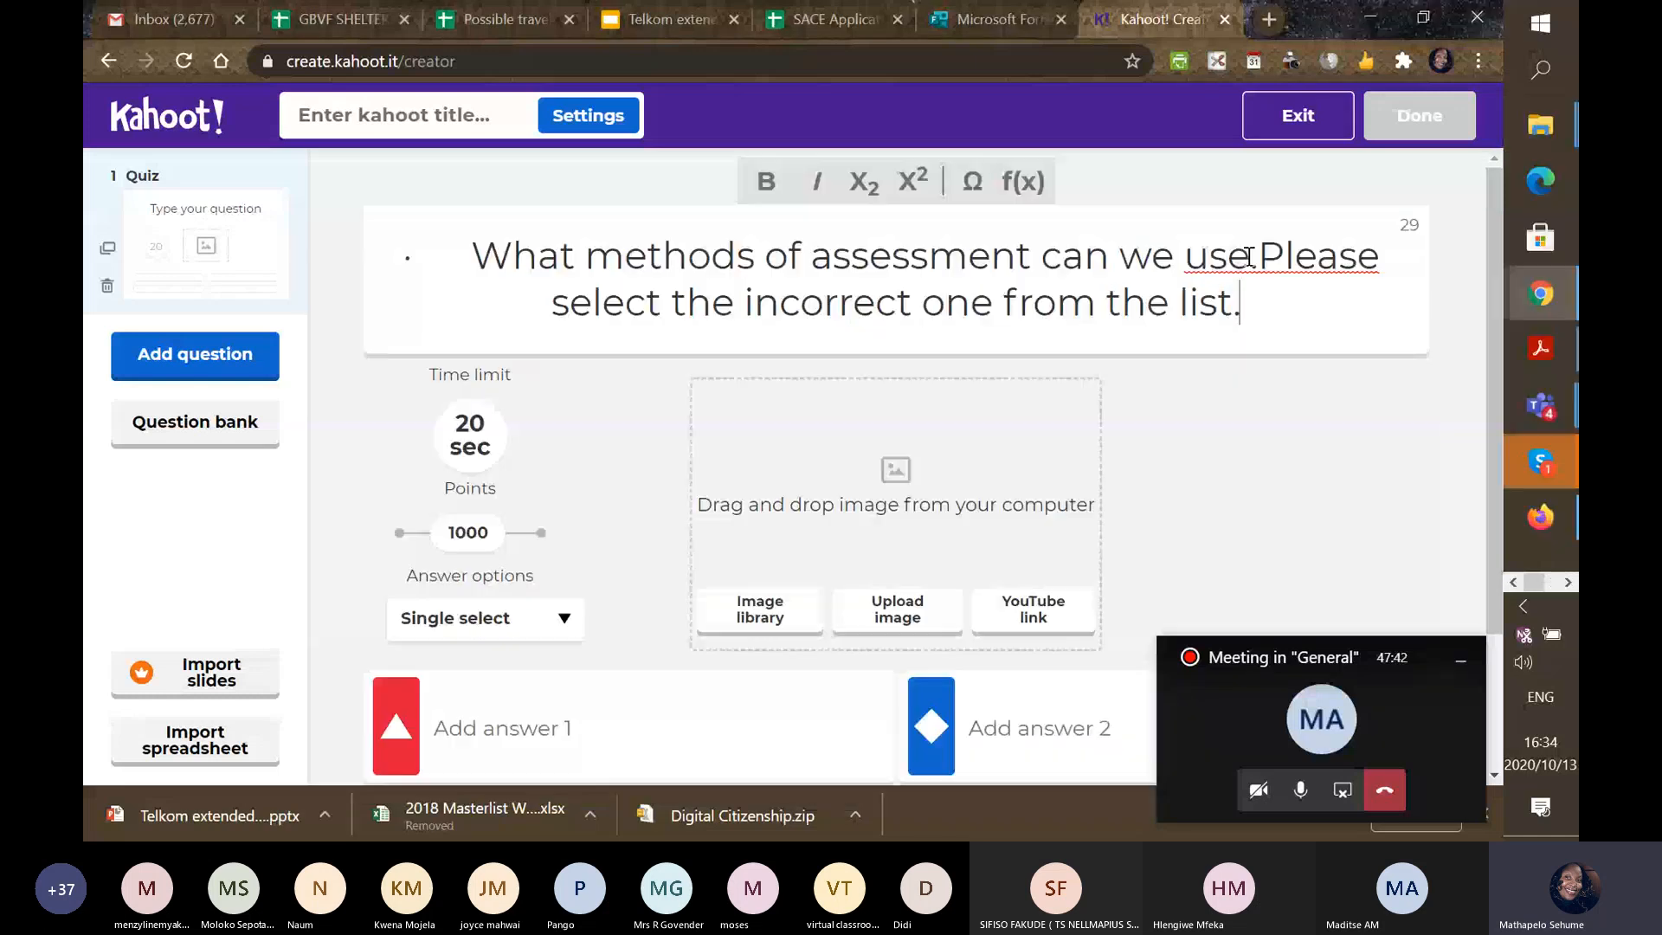
left_click_drag(1492, 322, 1492, 525)
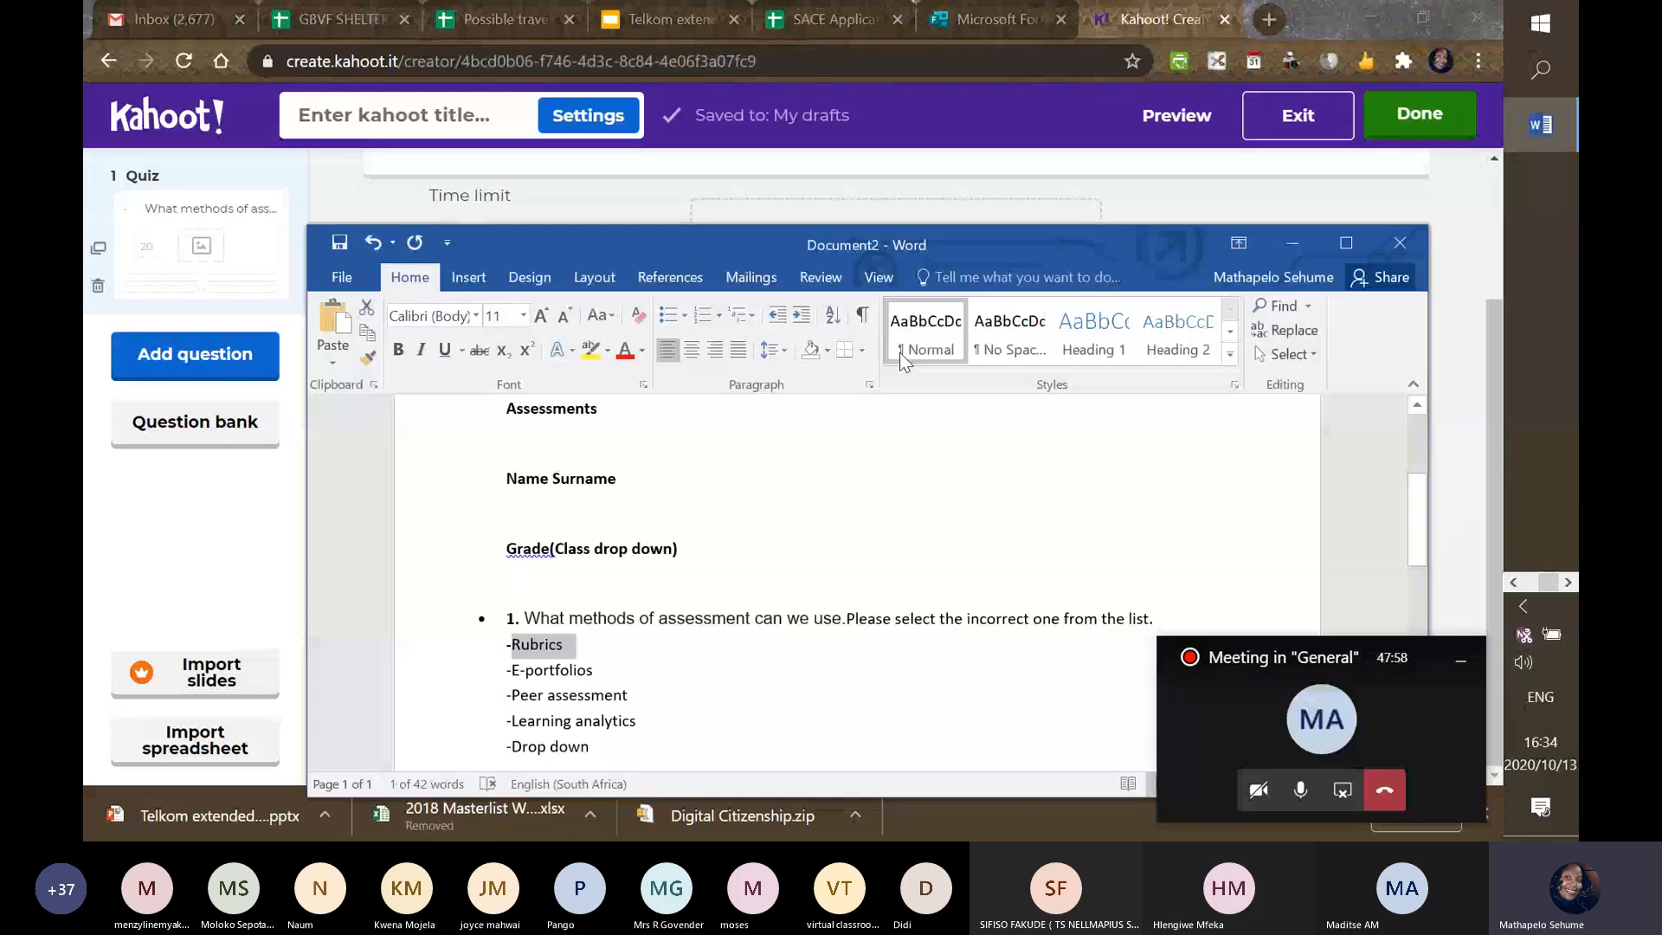
Paste the answer options copied from Word into answers 1 and 3 of question 1.
left_click(514, 647)
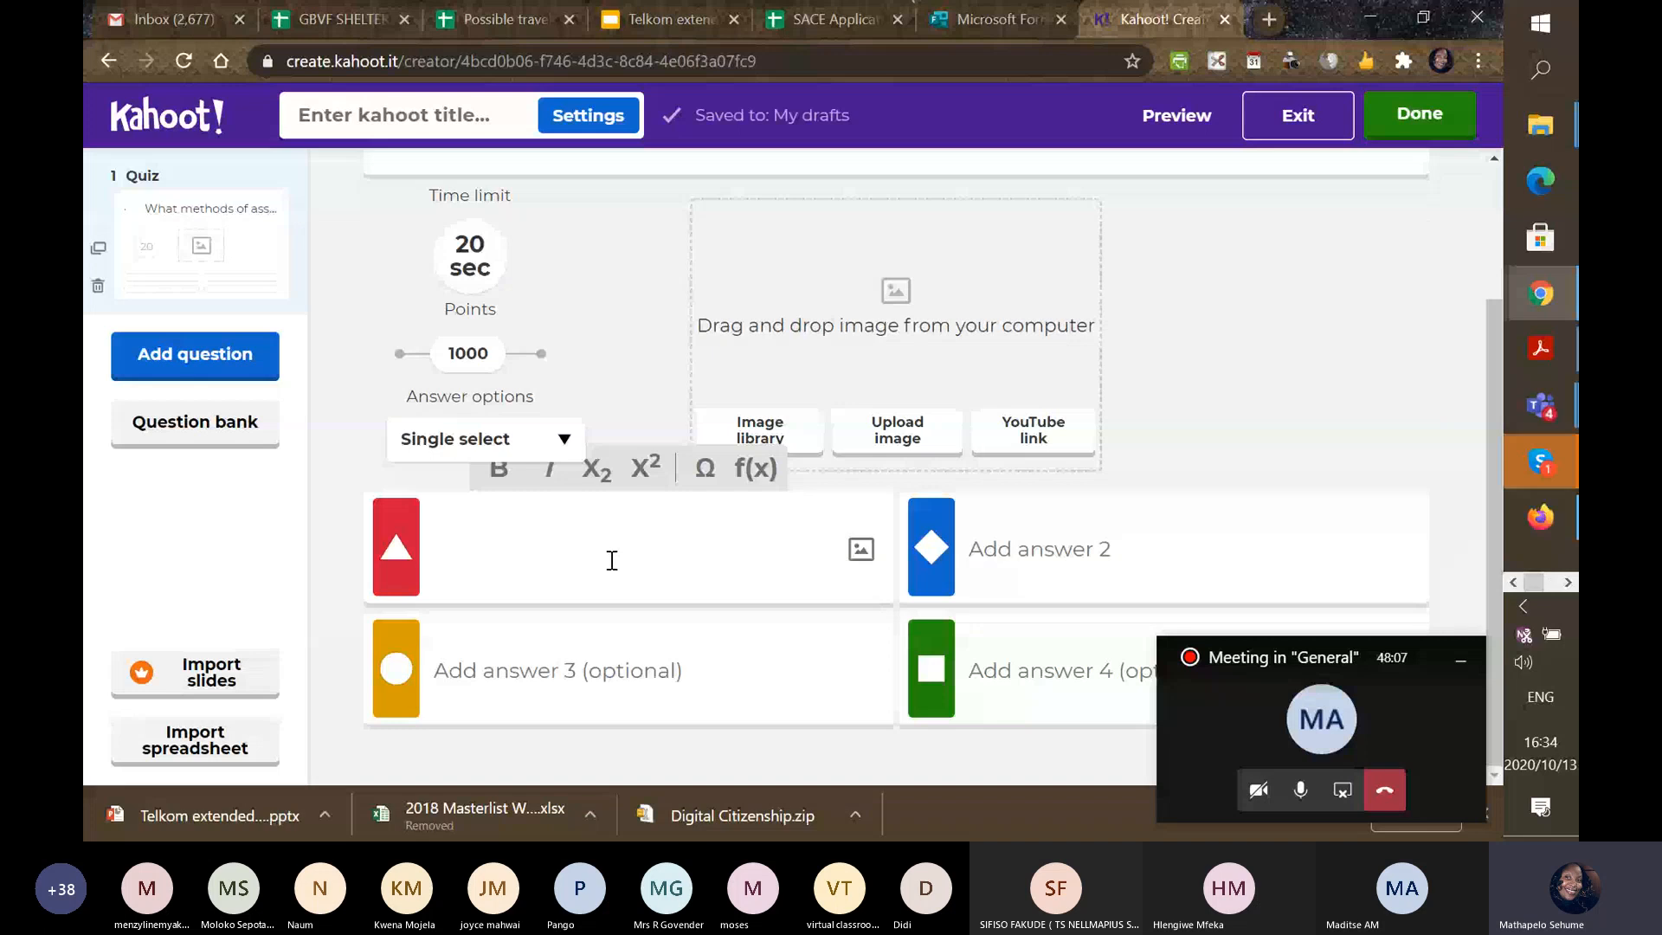
left_click(612, 561)
type("Rubrics -E-portfolios - Peer assessment")
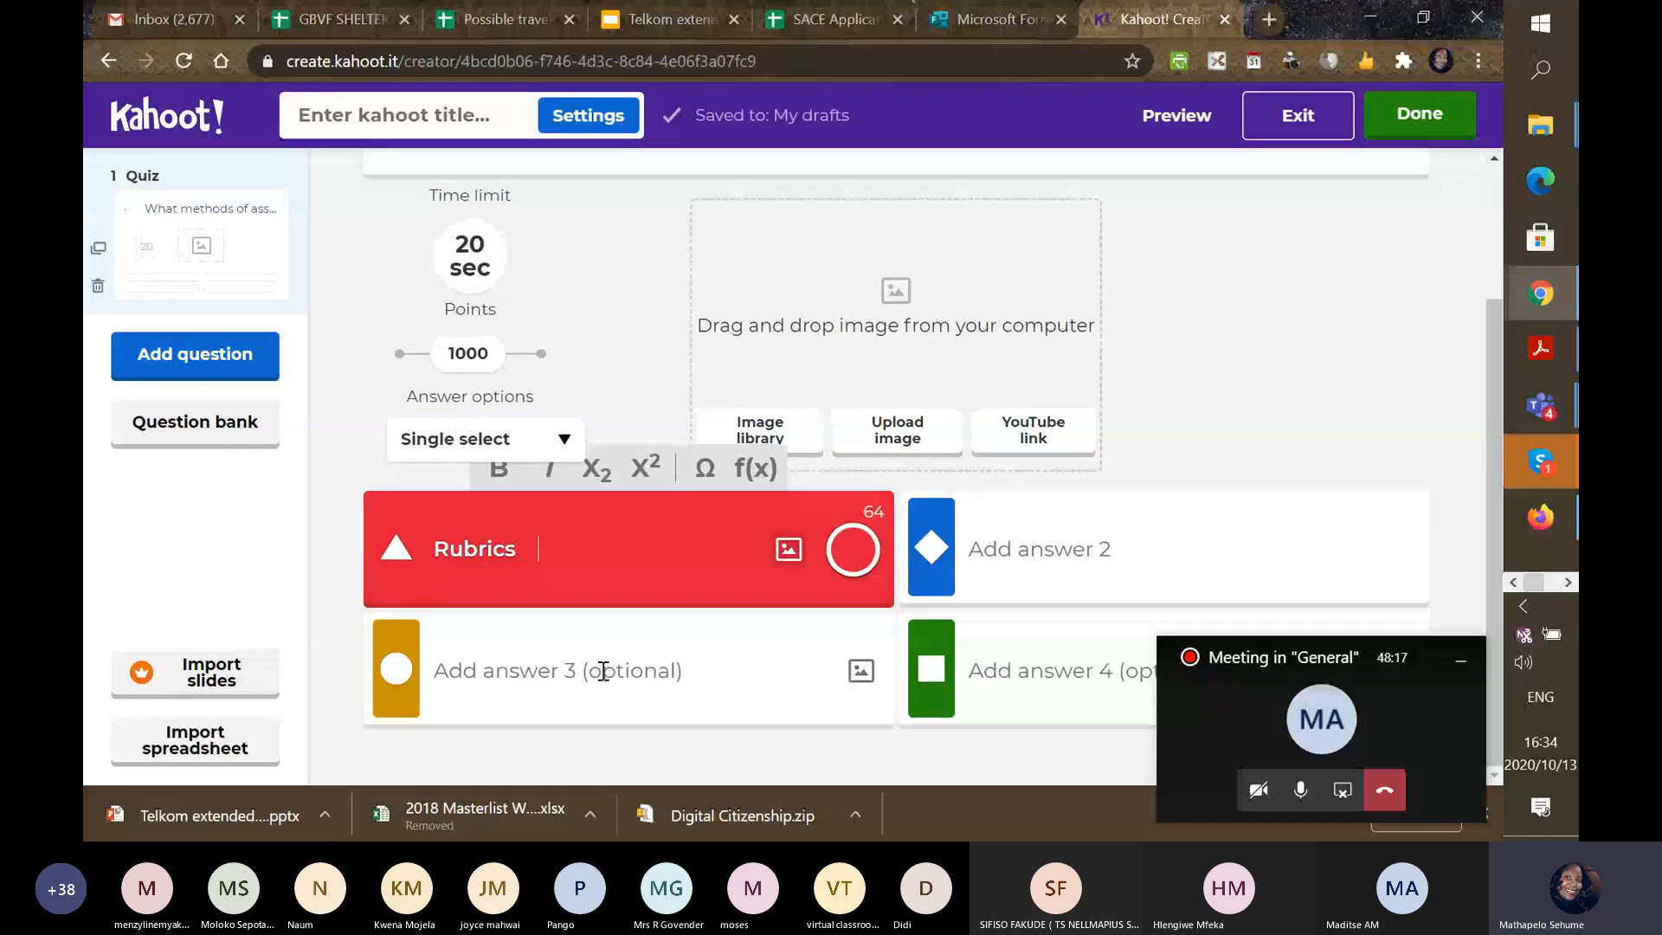
left_click(604, 672)
type("Rubrics   -E-portfolios   - Peer assessment")
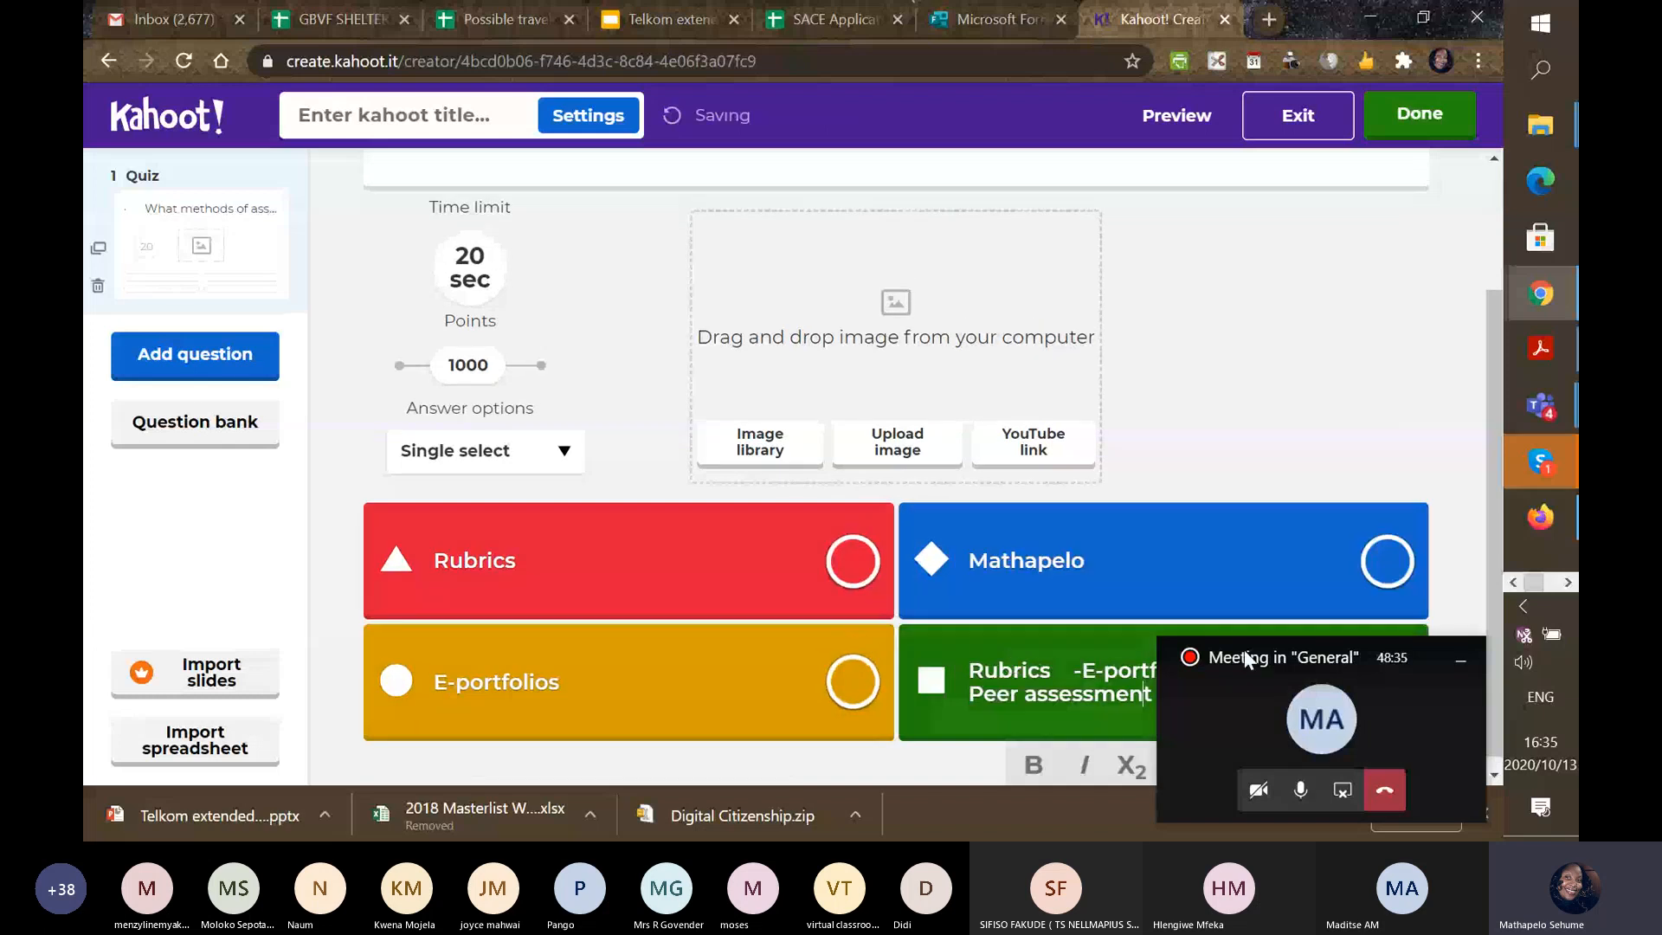
Trim the extra text from answer 4 so it reads only 'Peer assessment'.
left_click_drag(1244, 649, 1135, 283)
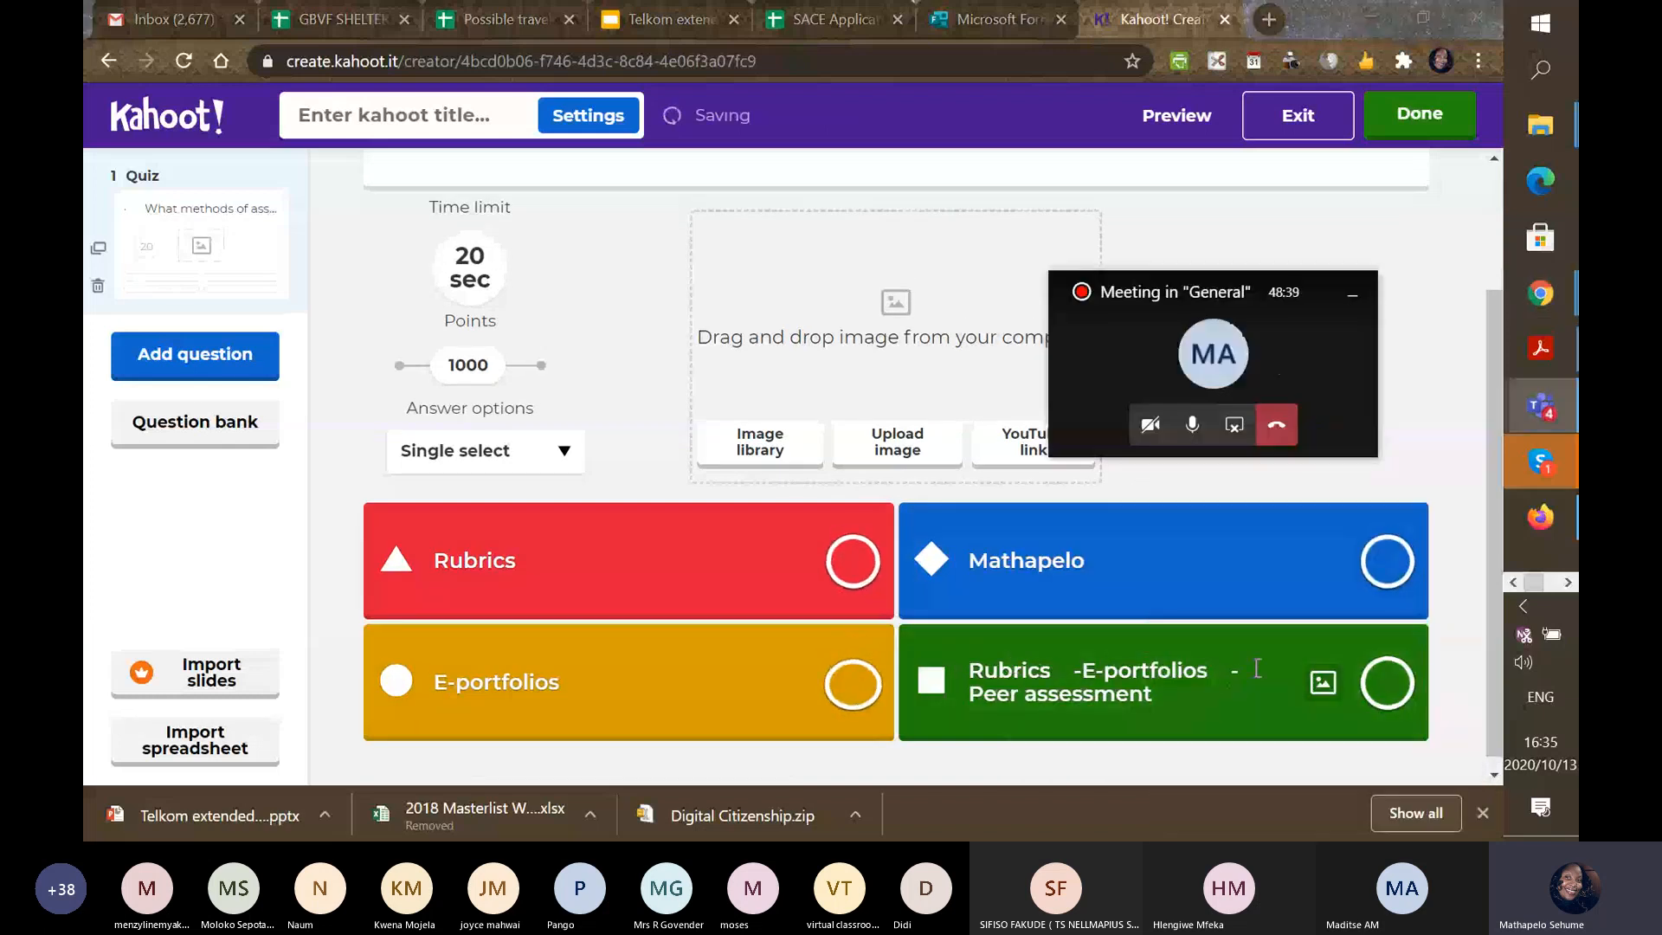
left_click(1236, 676)
key("BackSpace")
key("BackSpace")
key("BackSpace")
key("BackSpace")
key("BackSpace")
key("BackSpace")
key("BackSpace")
key("BackSpace")
key("BackSpace")
key("BackSpace")
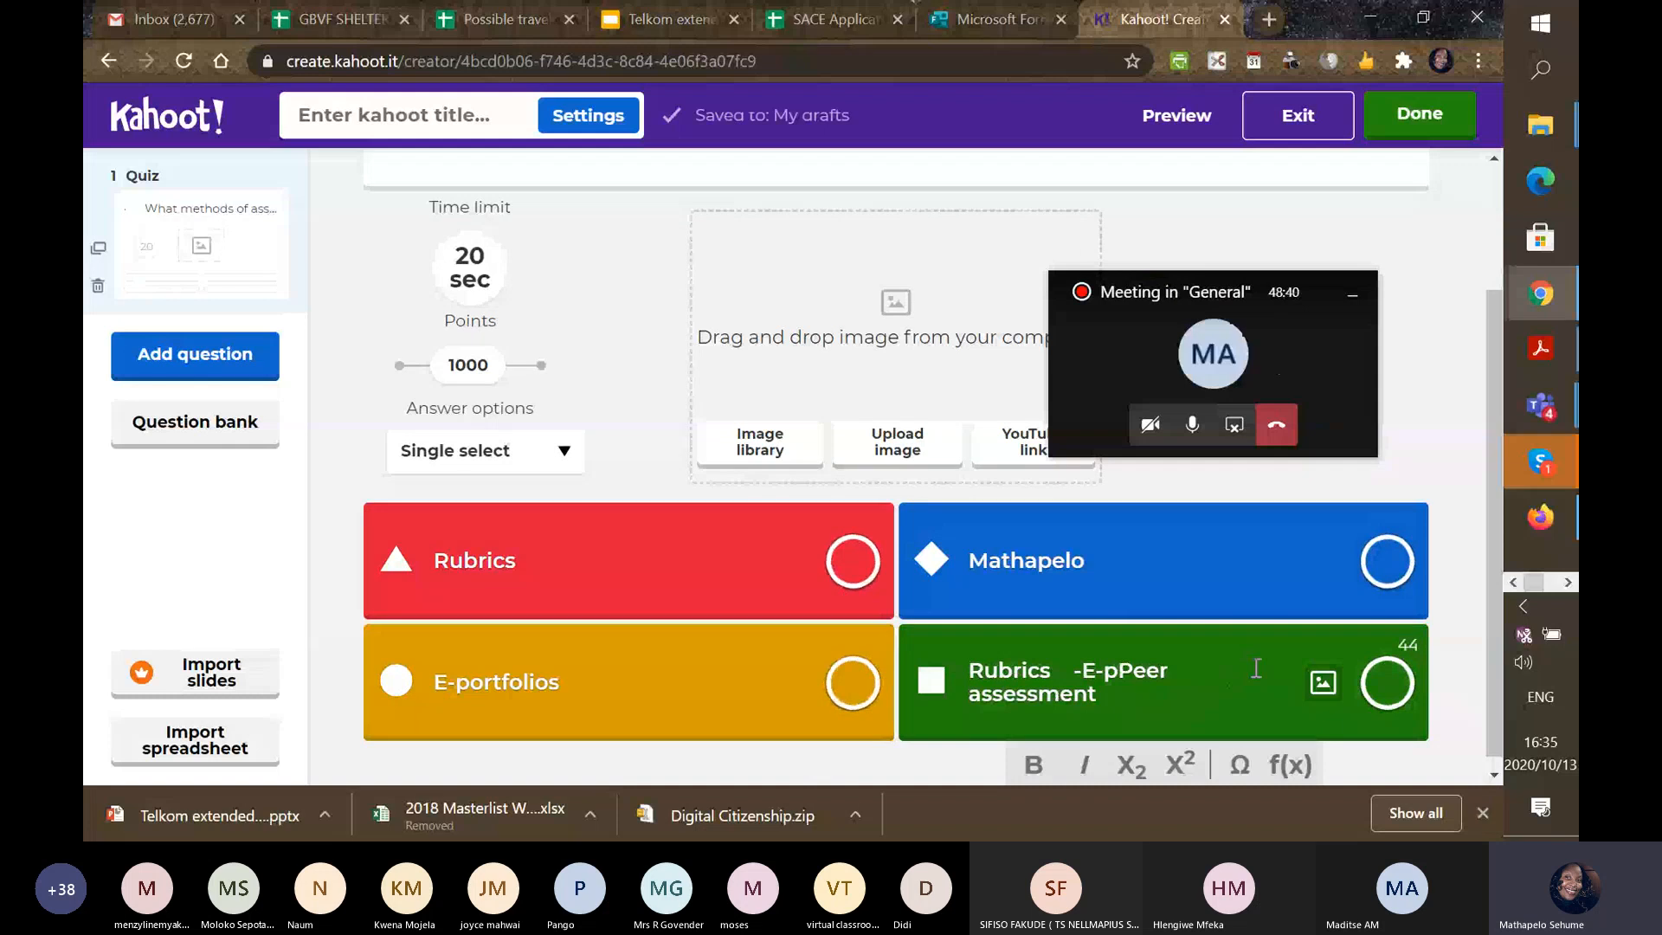
key("BackSpace")
key("BackSpace")
key("BackSpace")
key("BackSpace")
key("BackSpace")
key("BackSpace")
key("BackSpace")
key("BackSpace")
key("BackSpace")
key("BackSpace")
key("BackSpace")
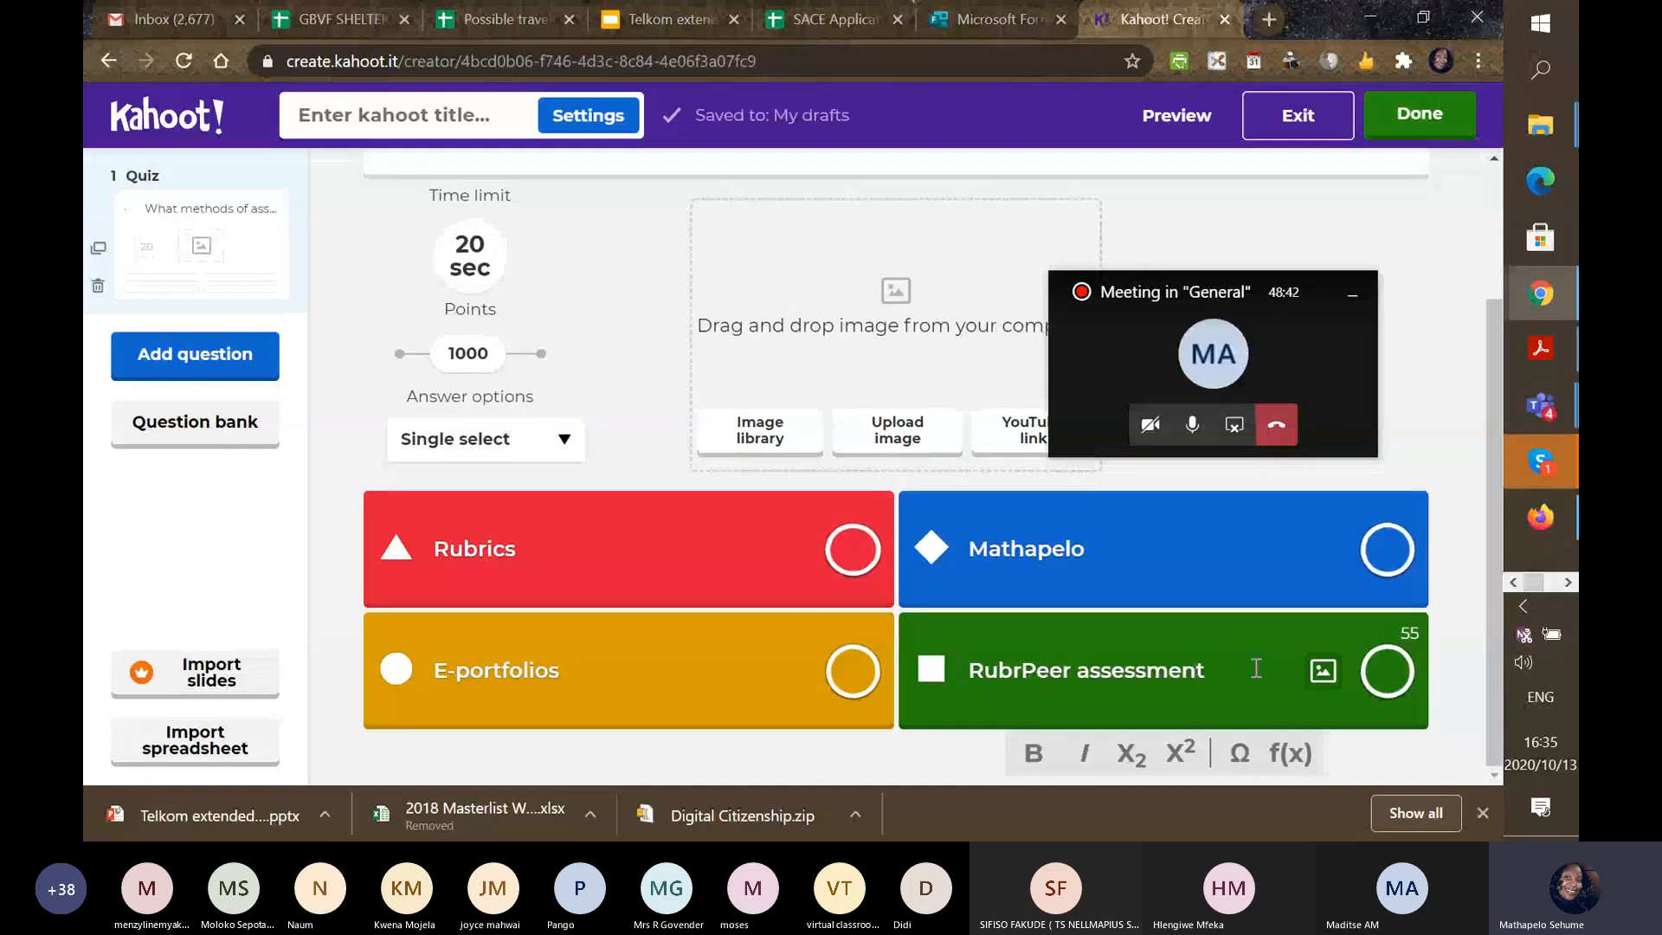
key("BackSpace")
key("BackSpace")
key("BackSpace")
key("BackSpace")
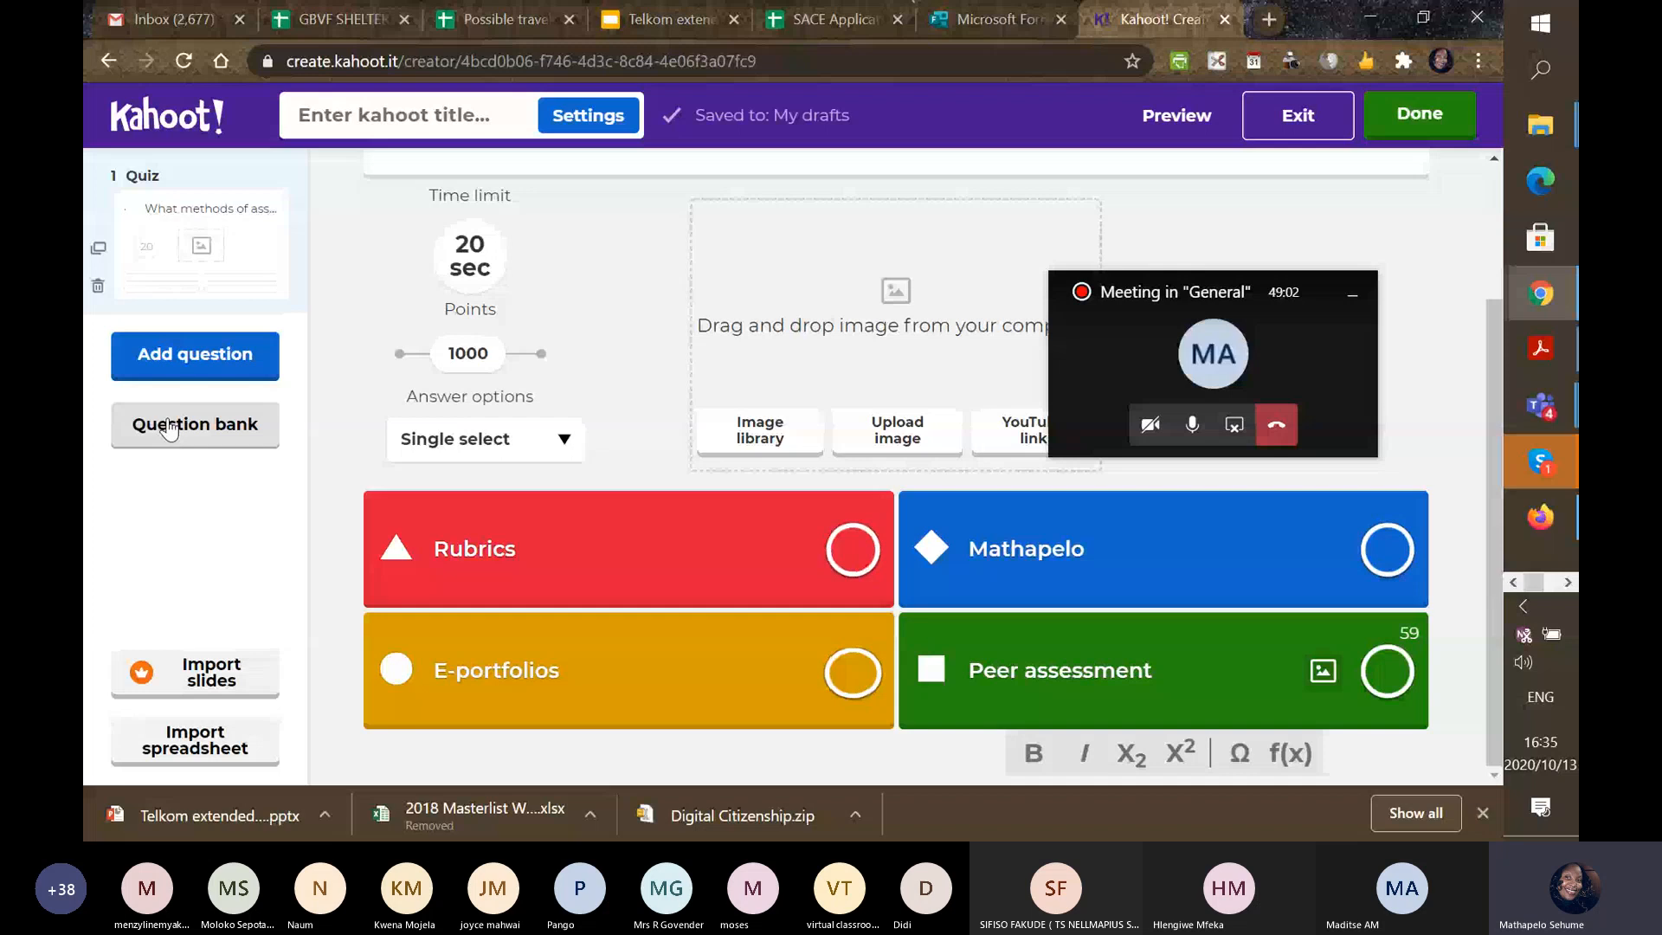
Add a True or false question 2 reading 'True or false Audio visual is a type of intelligence'.
left_click(216, 378)
left_click_drag(1197, 289, 1352, 590)
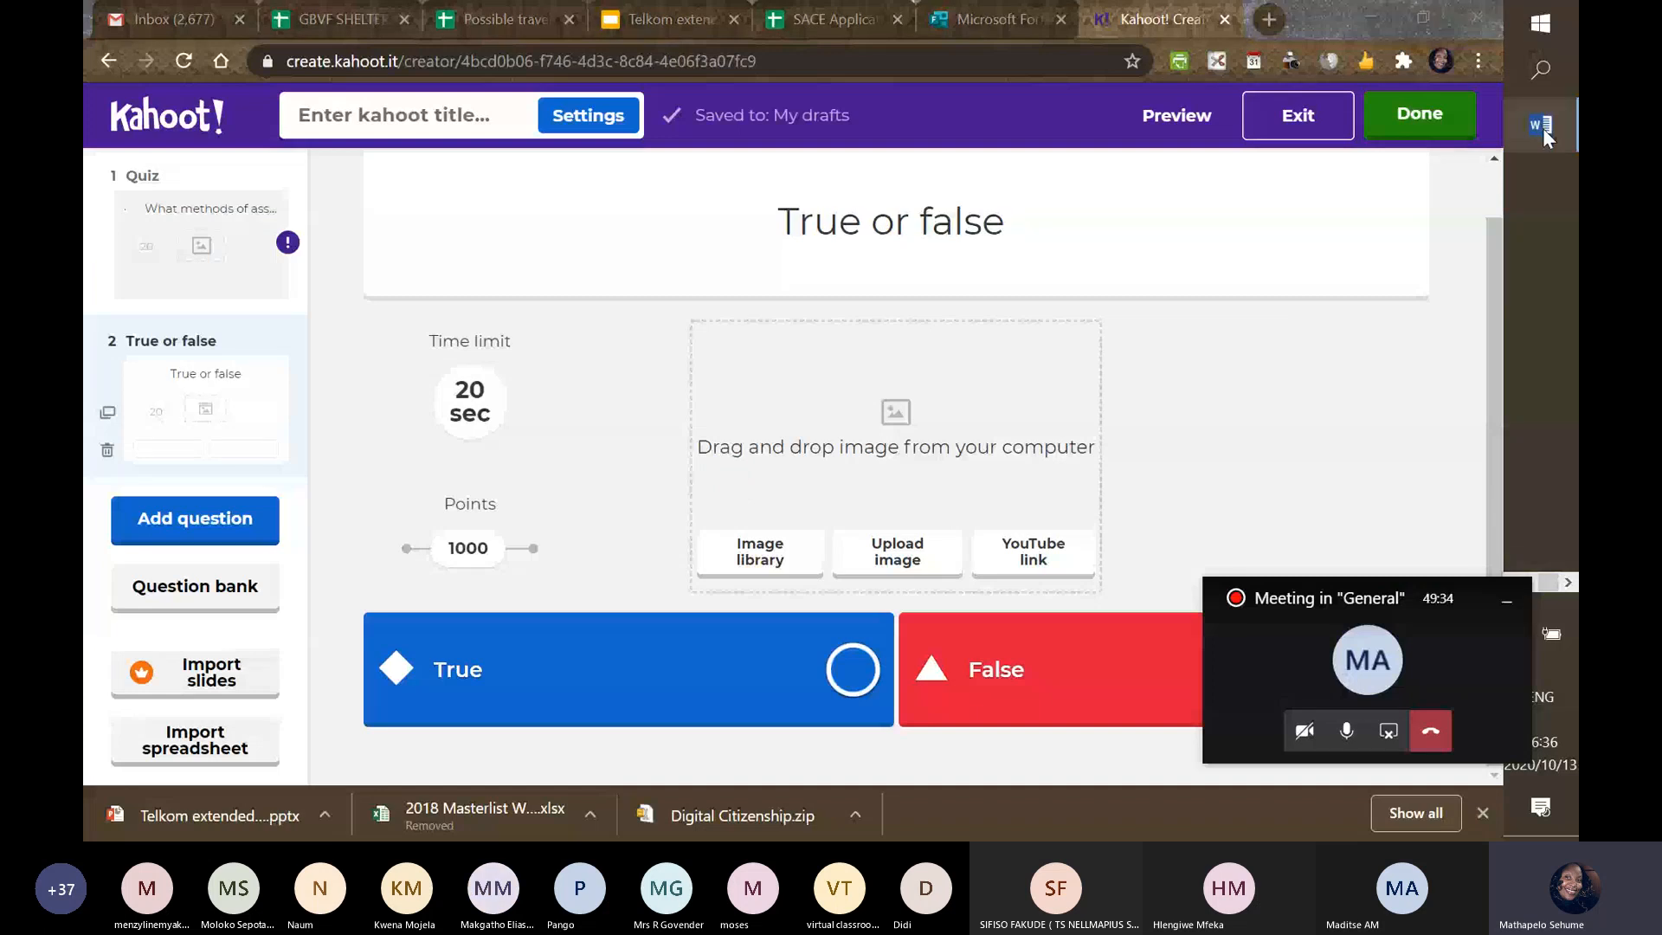
left_click(1543, 128)
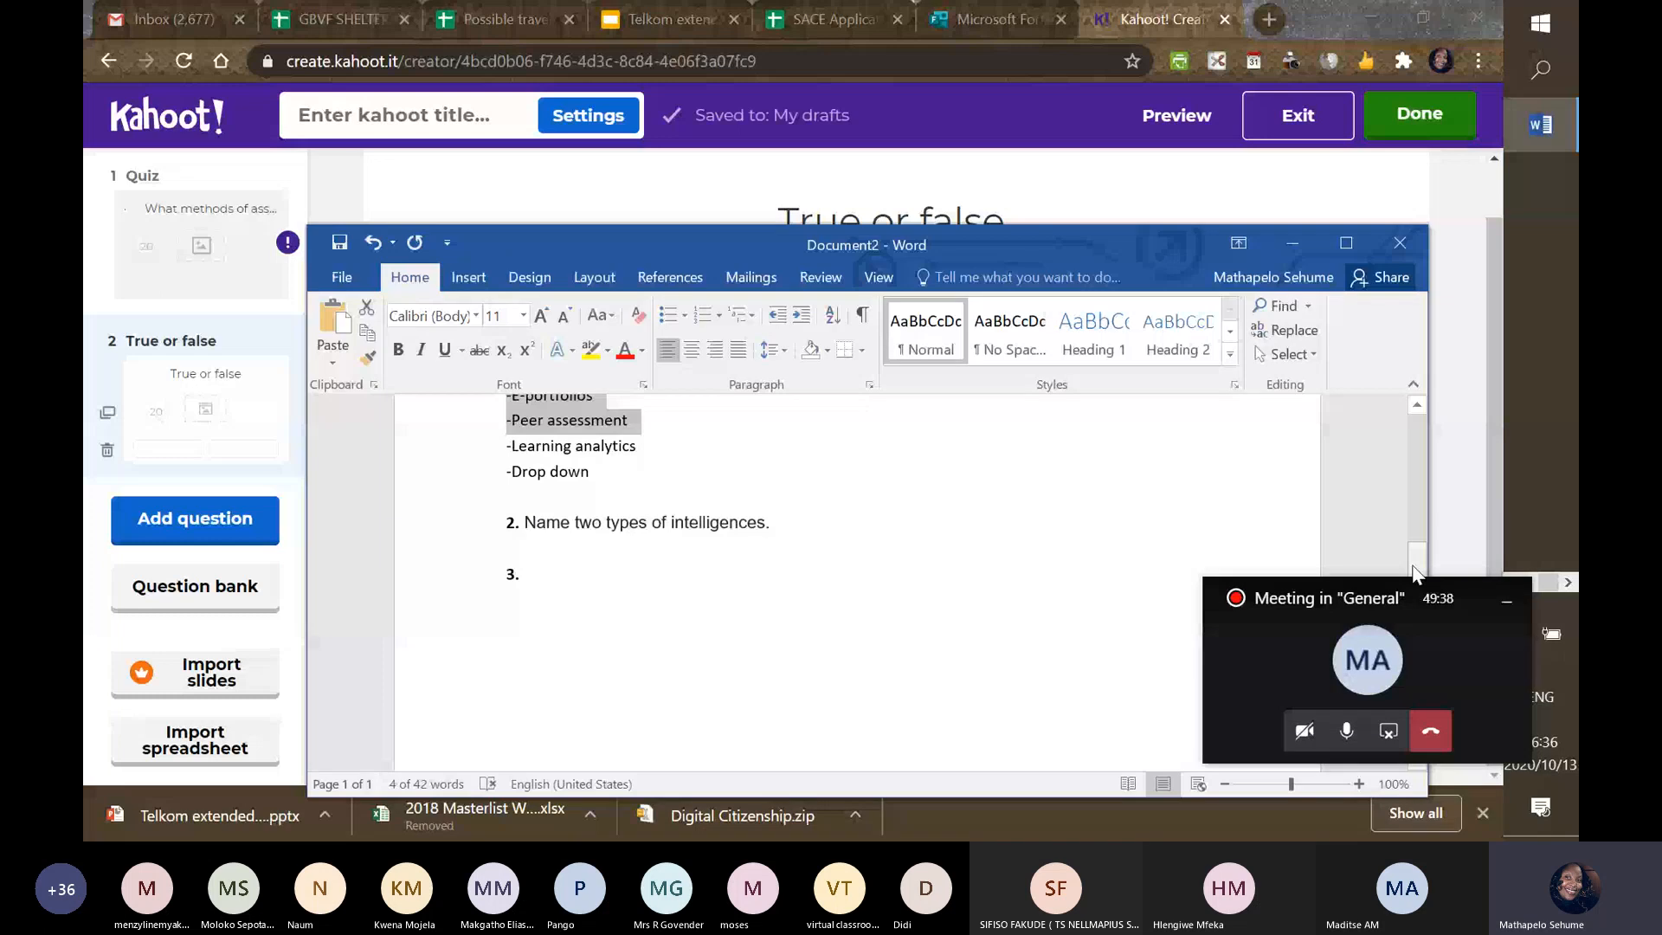
left_click(1292, 243)
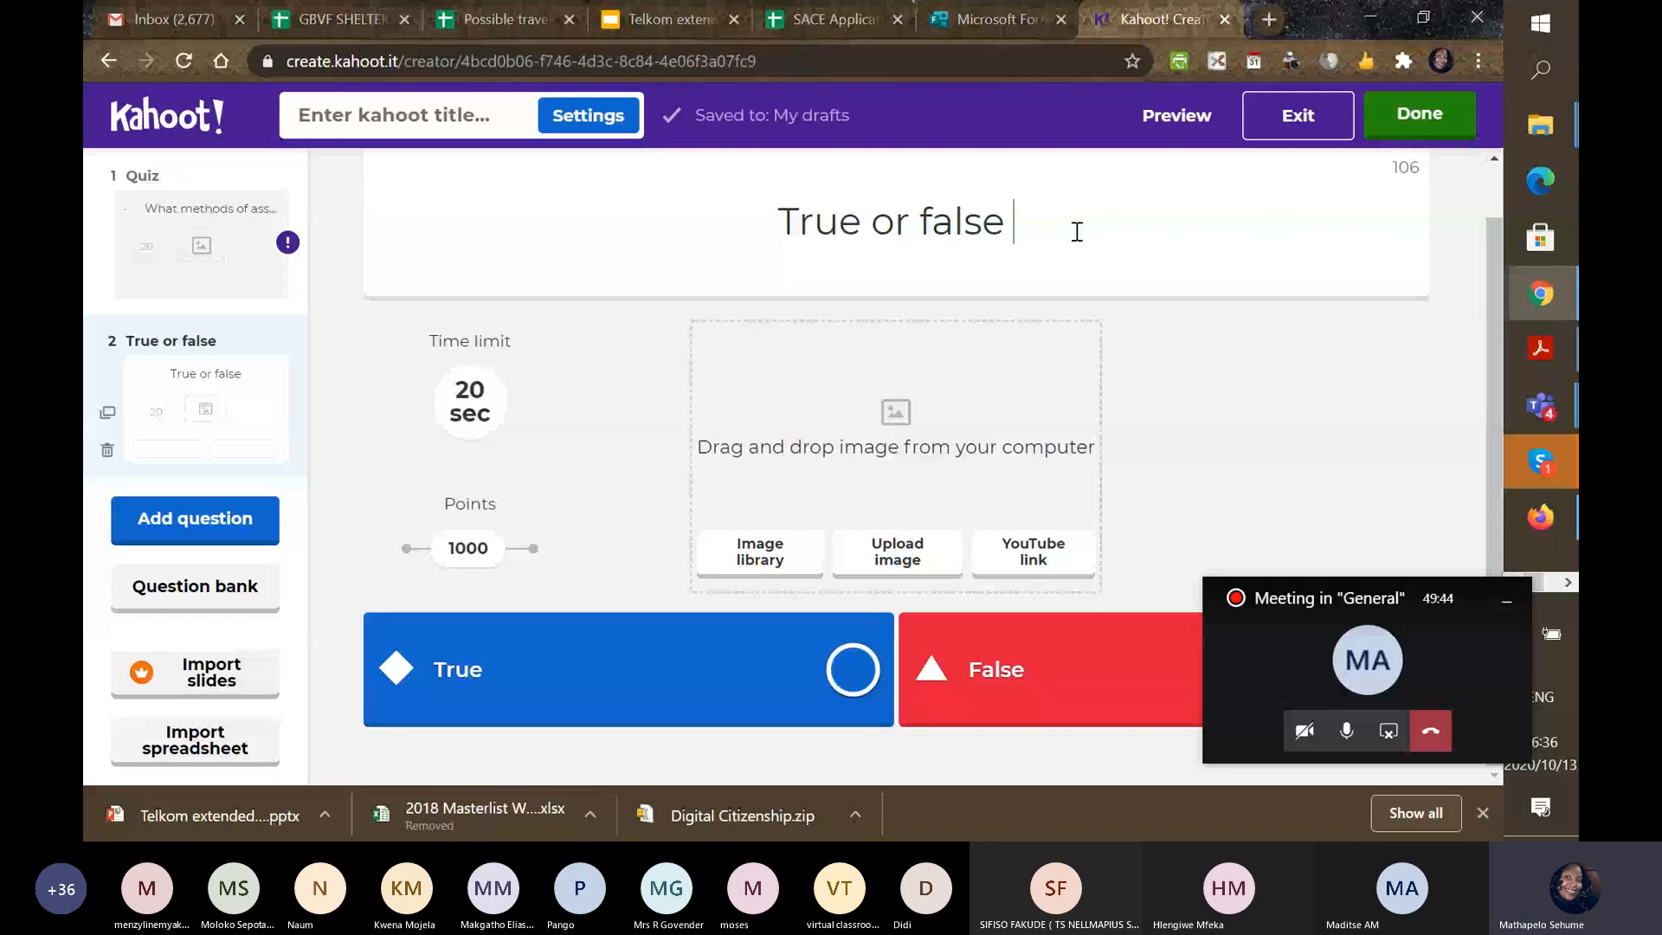
type("Audio visual")
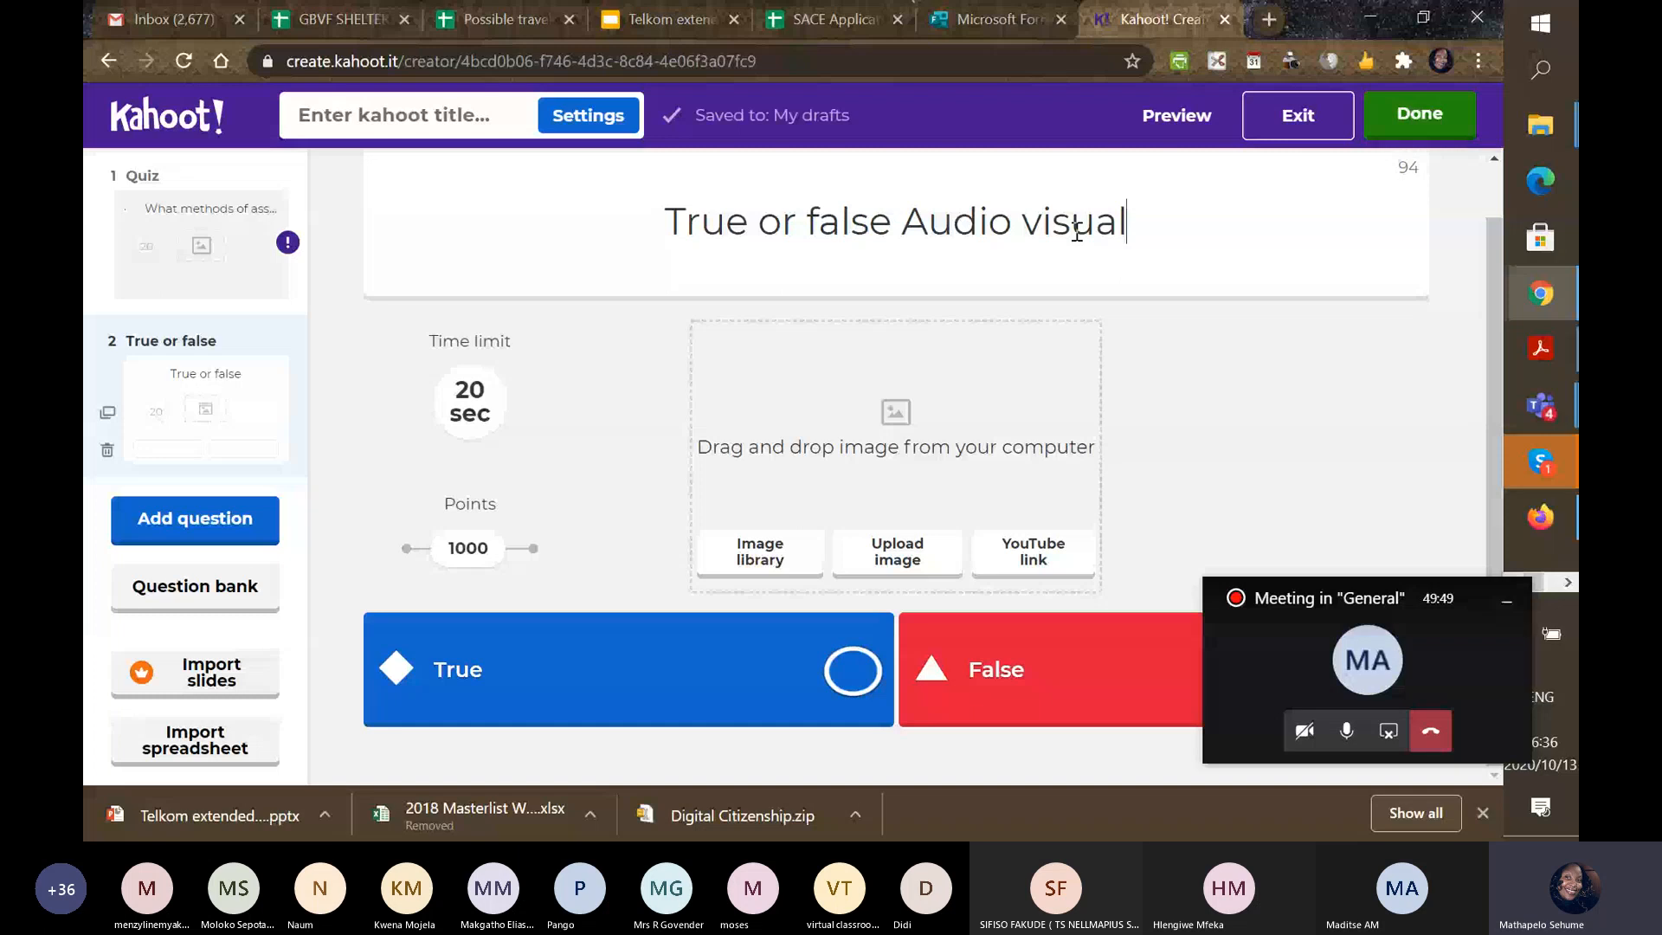
type(" is a type of")
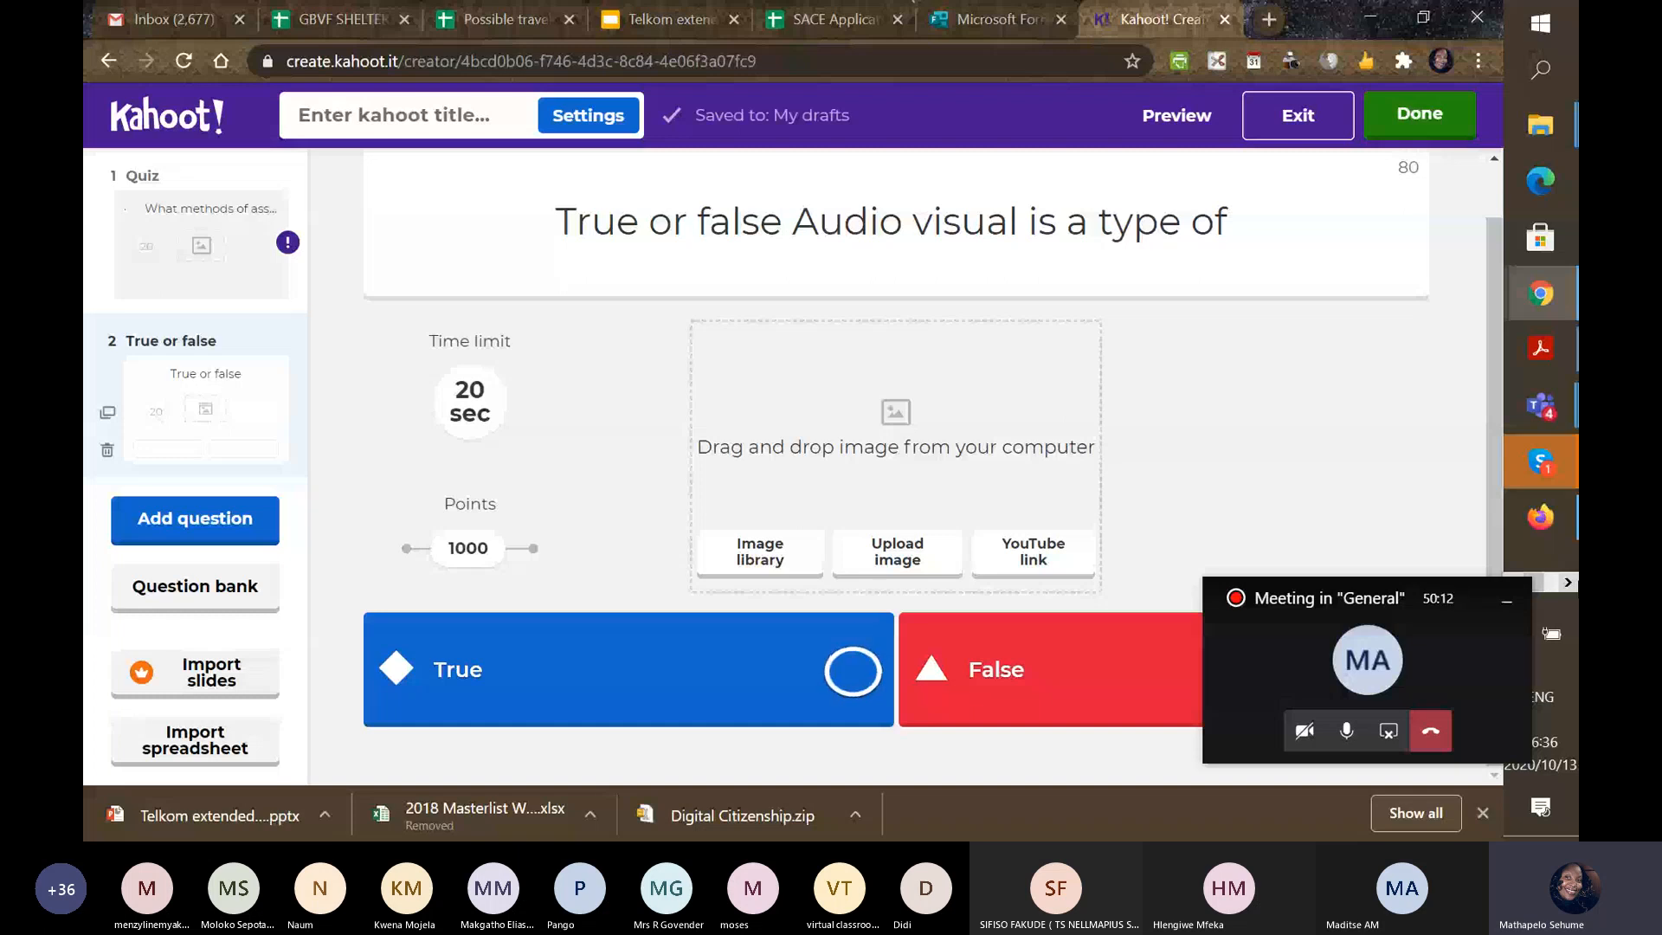
type("intel")
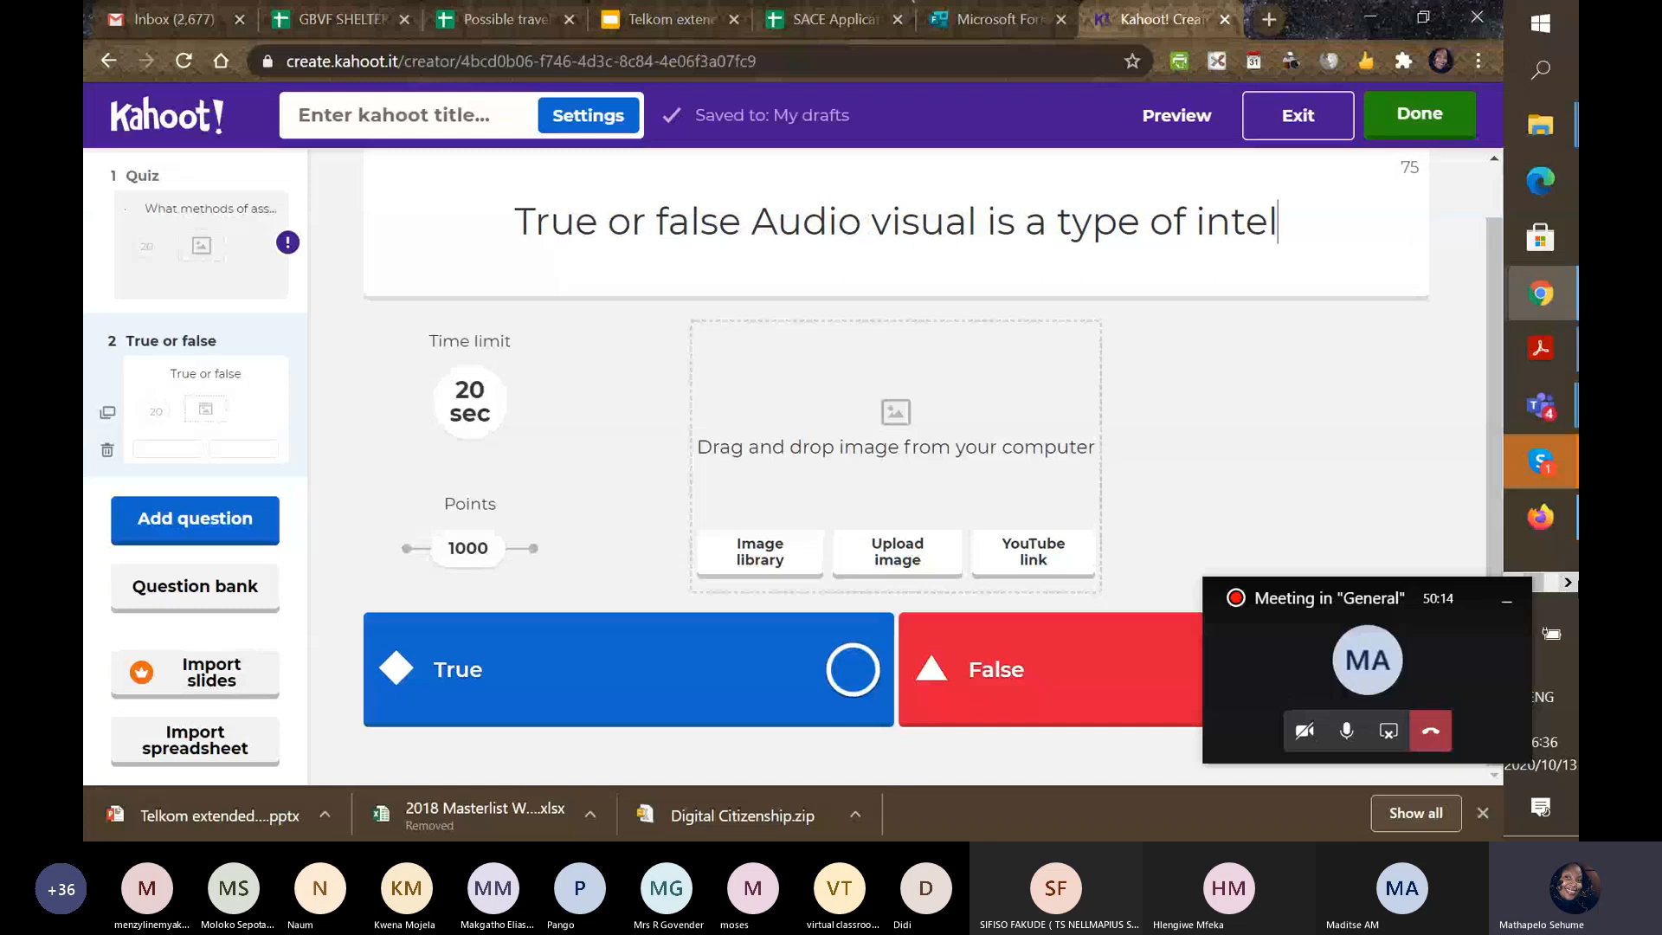
type("l")
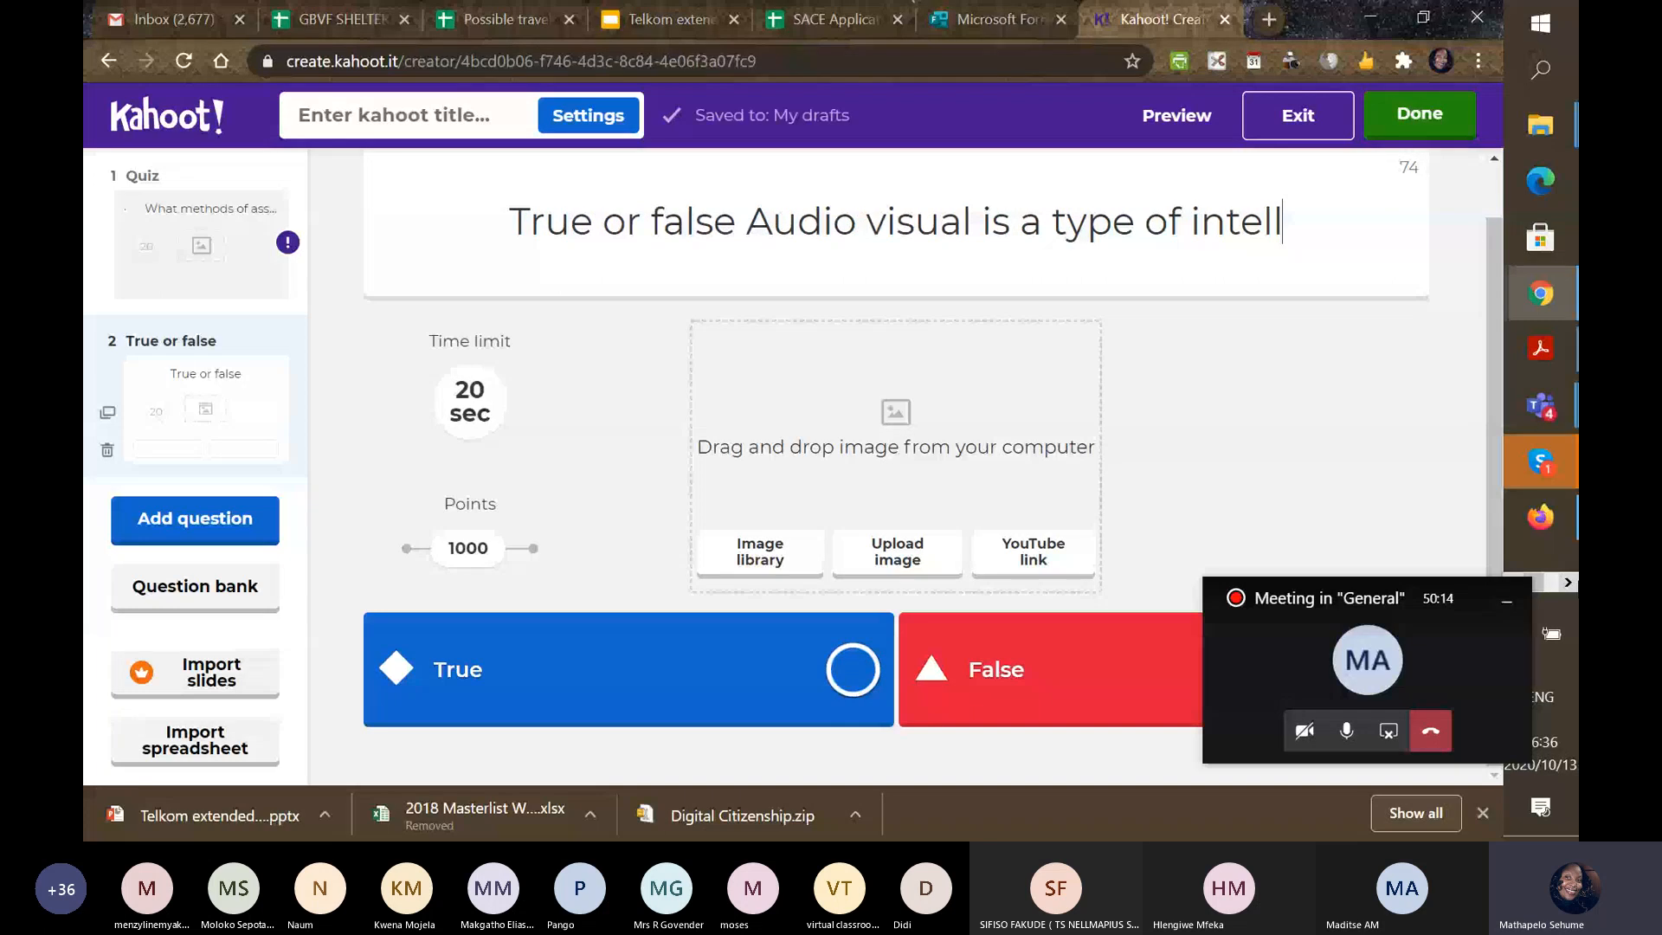
type("i")
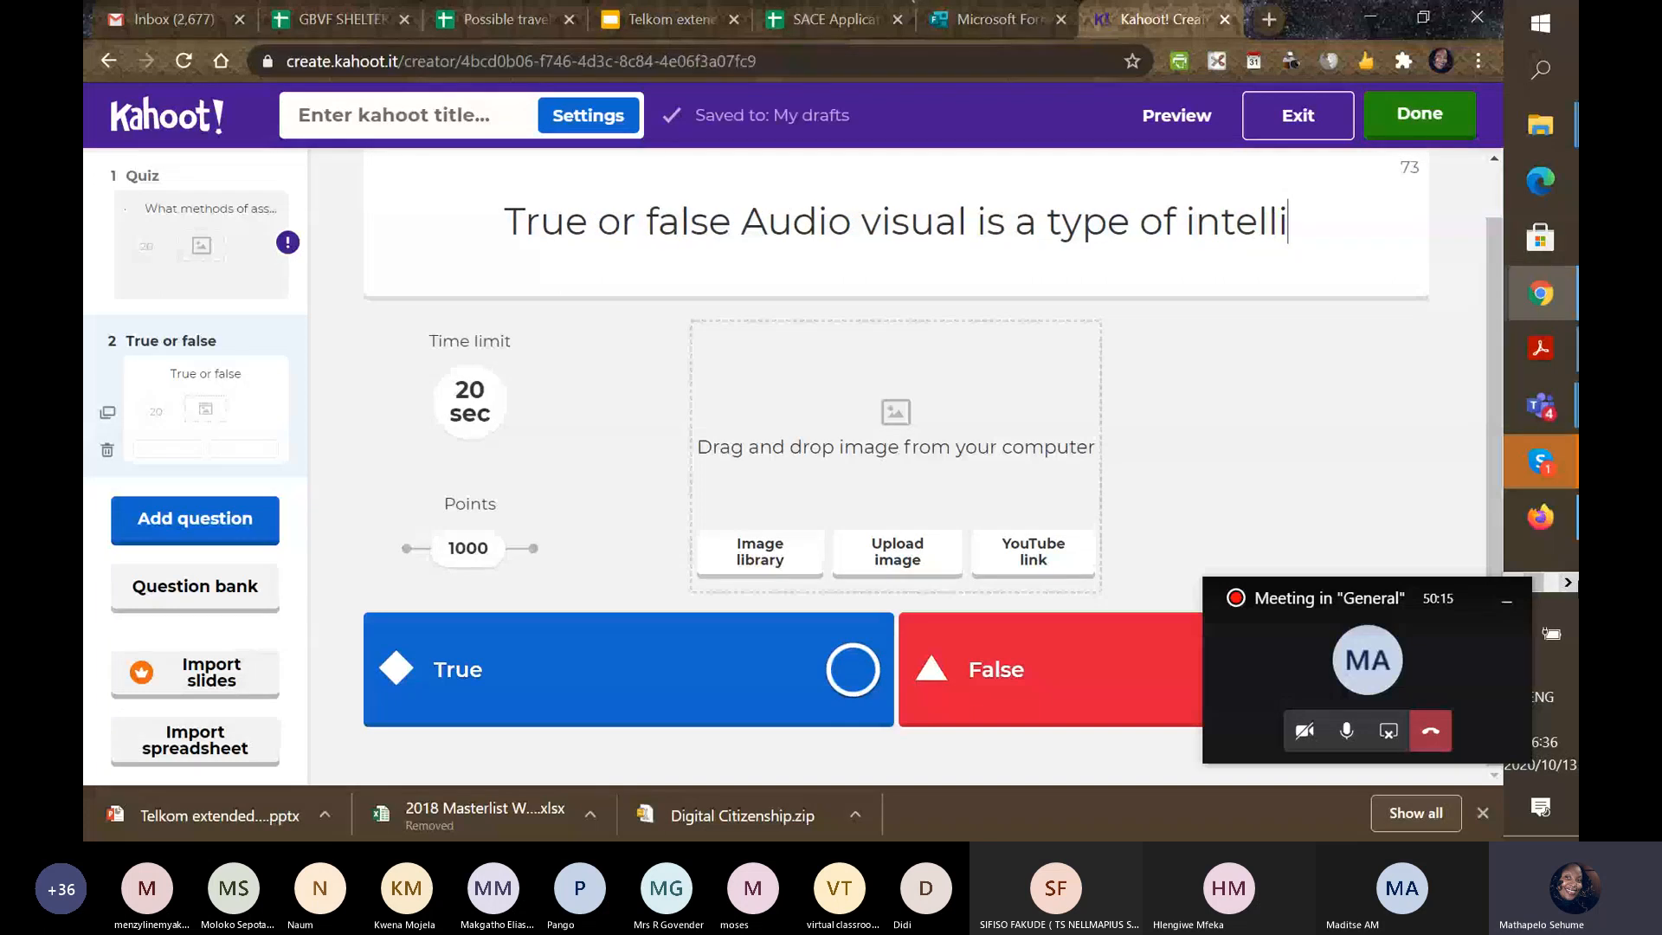
type("gence")
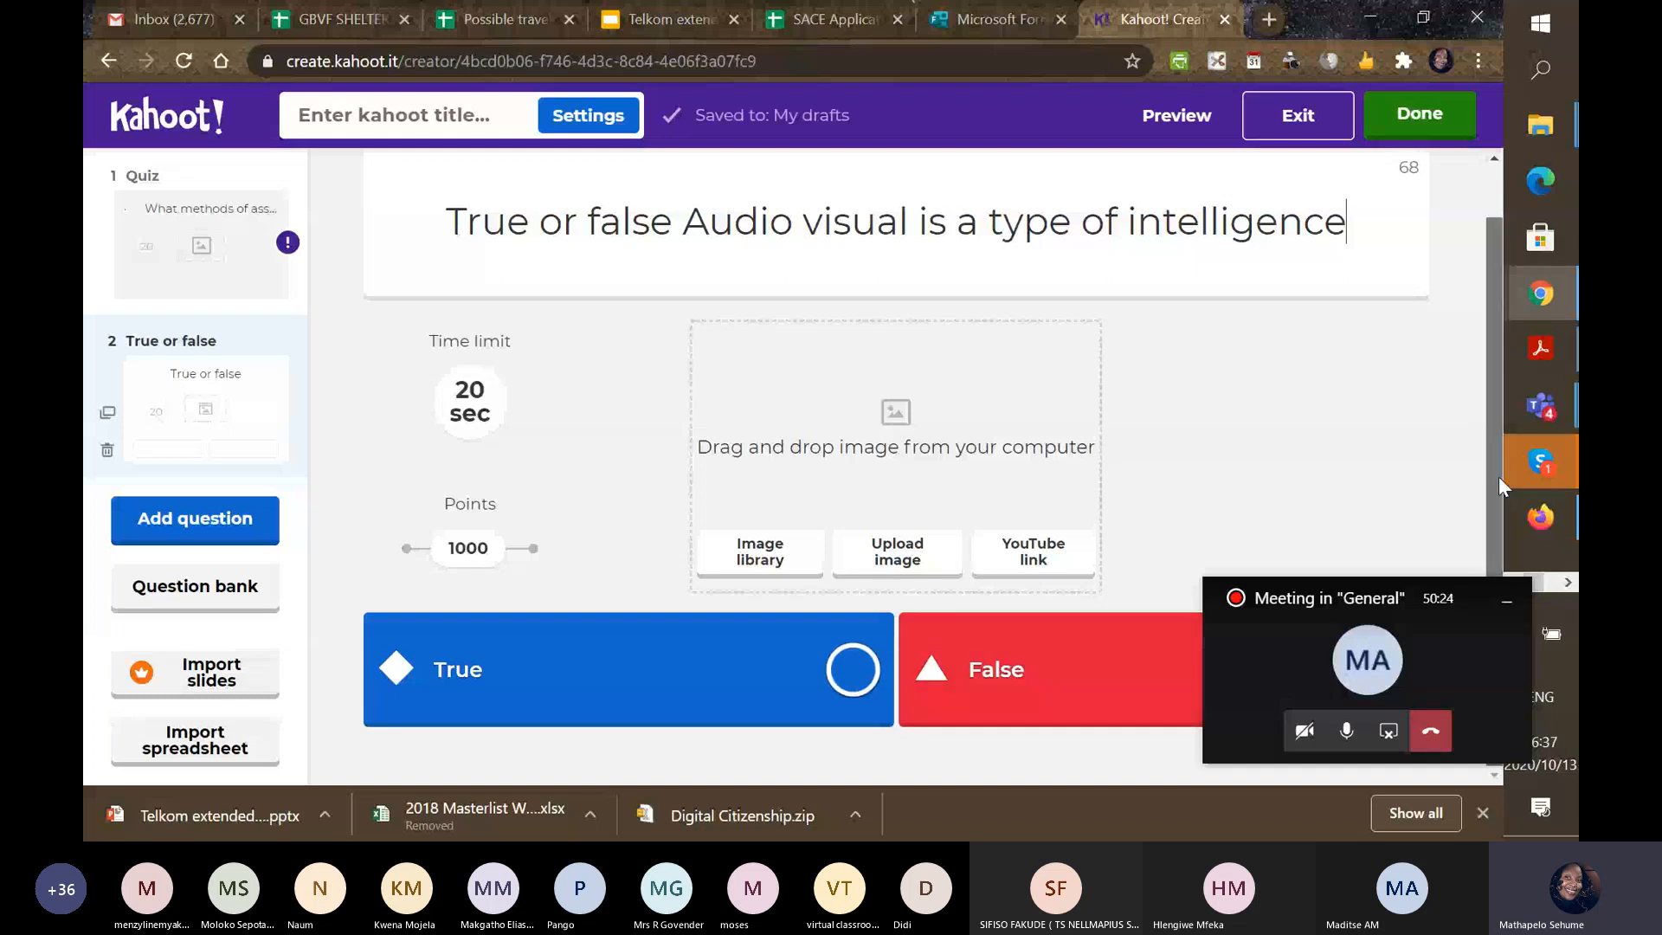
left_click_drag(1393, 591, 1330, 309)
Mark True correct on question 2 and the person's-name answer correct on question 1.
left_click(853, 669)
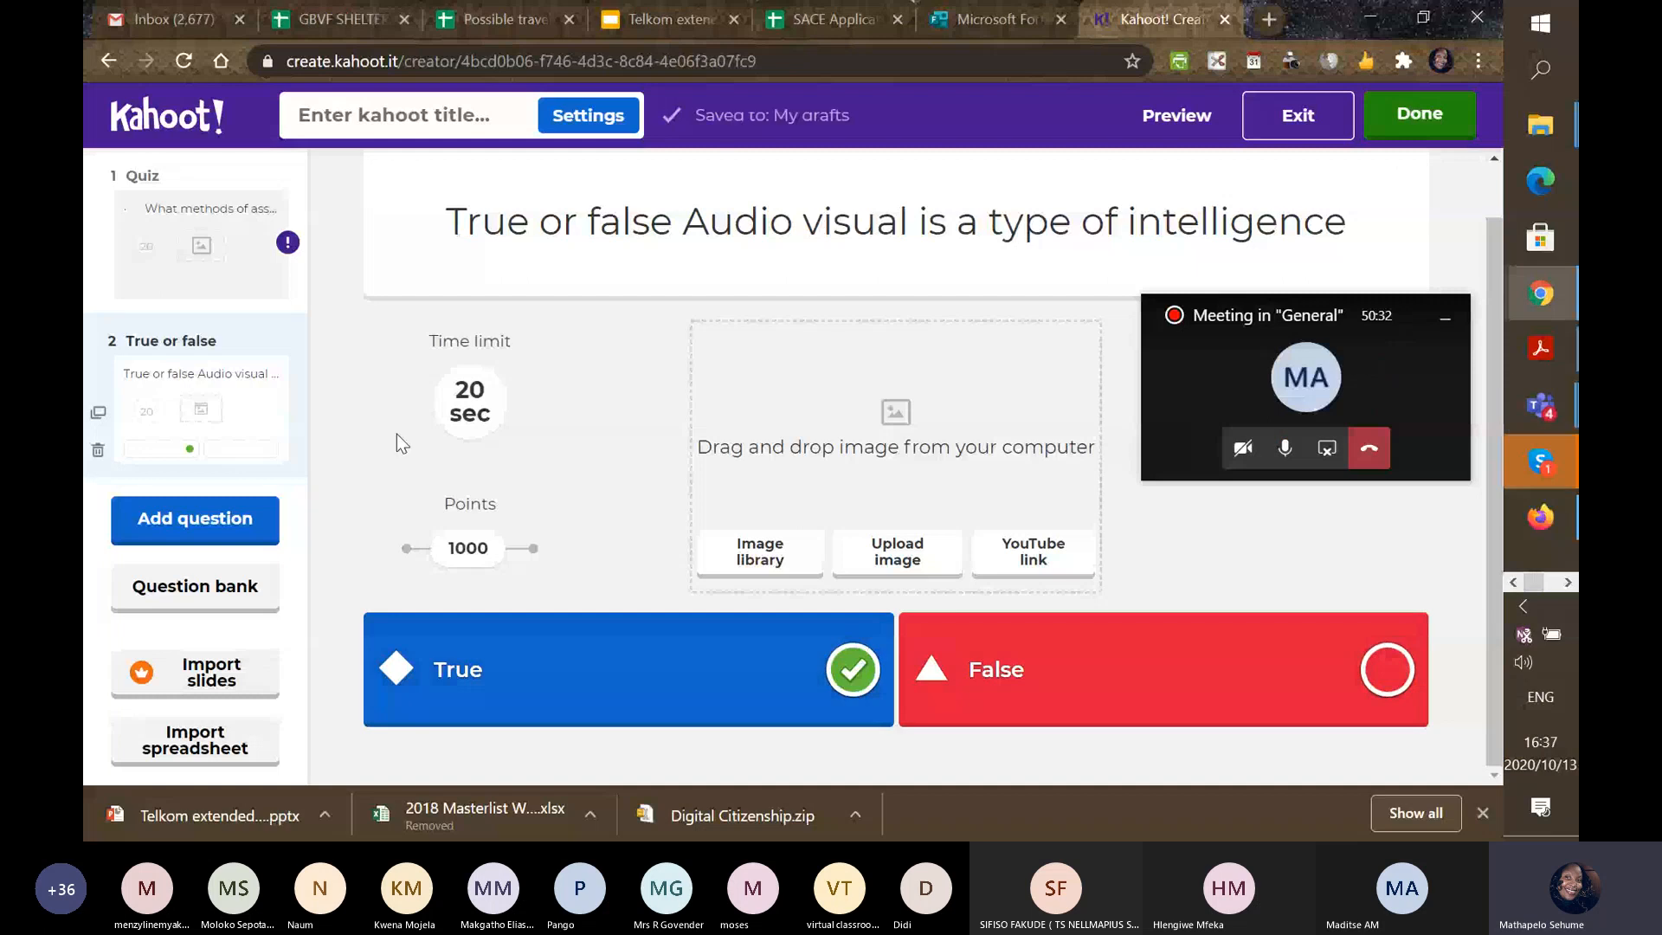
left_click(851, 673)
left_click(223, 256)
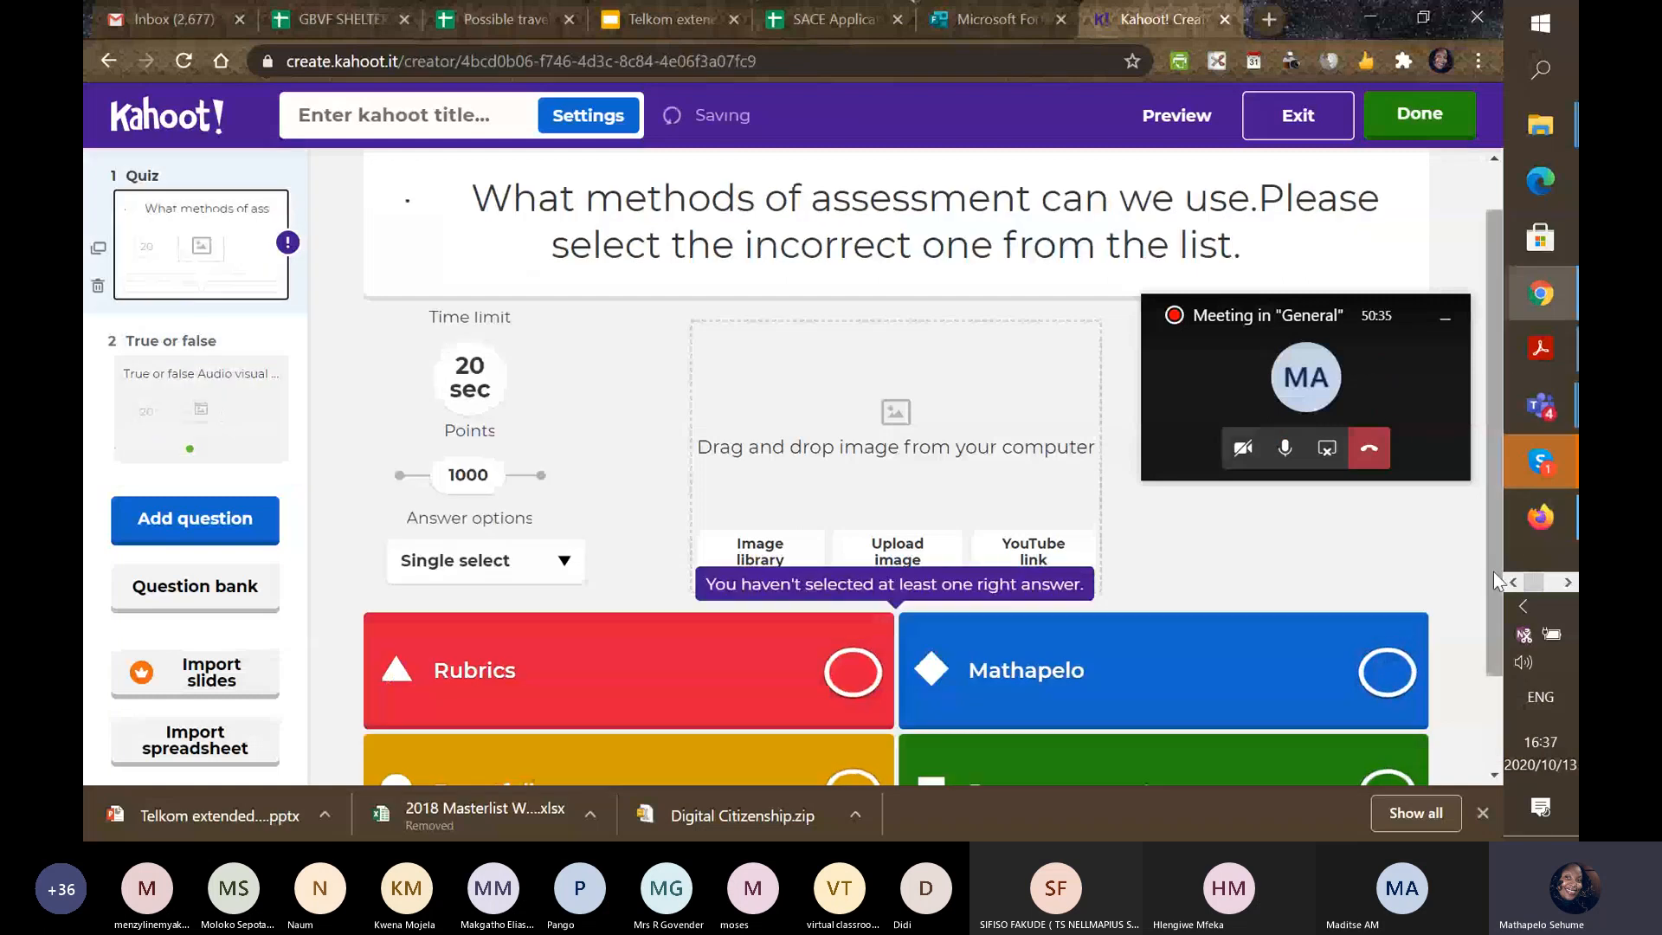
scroll(1493, 571, "down", 2)
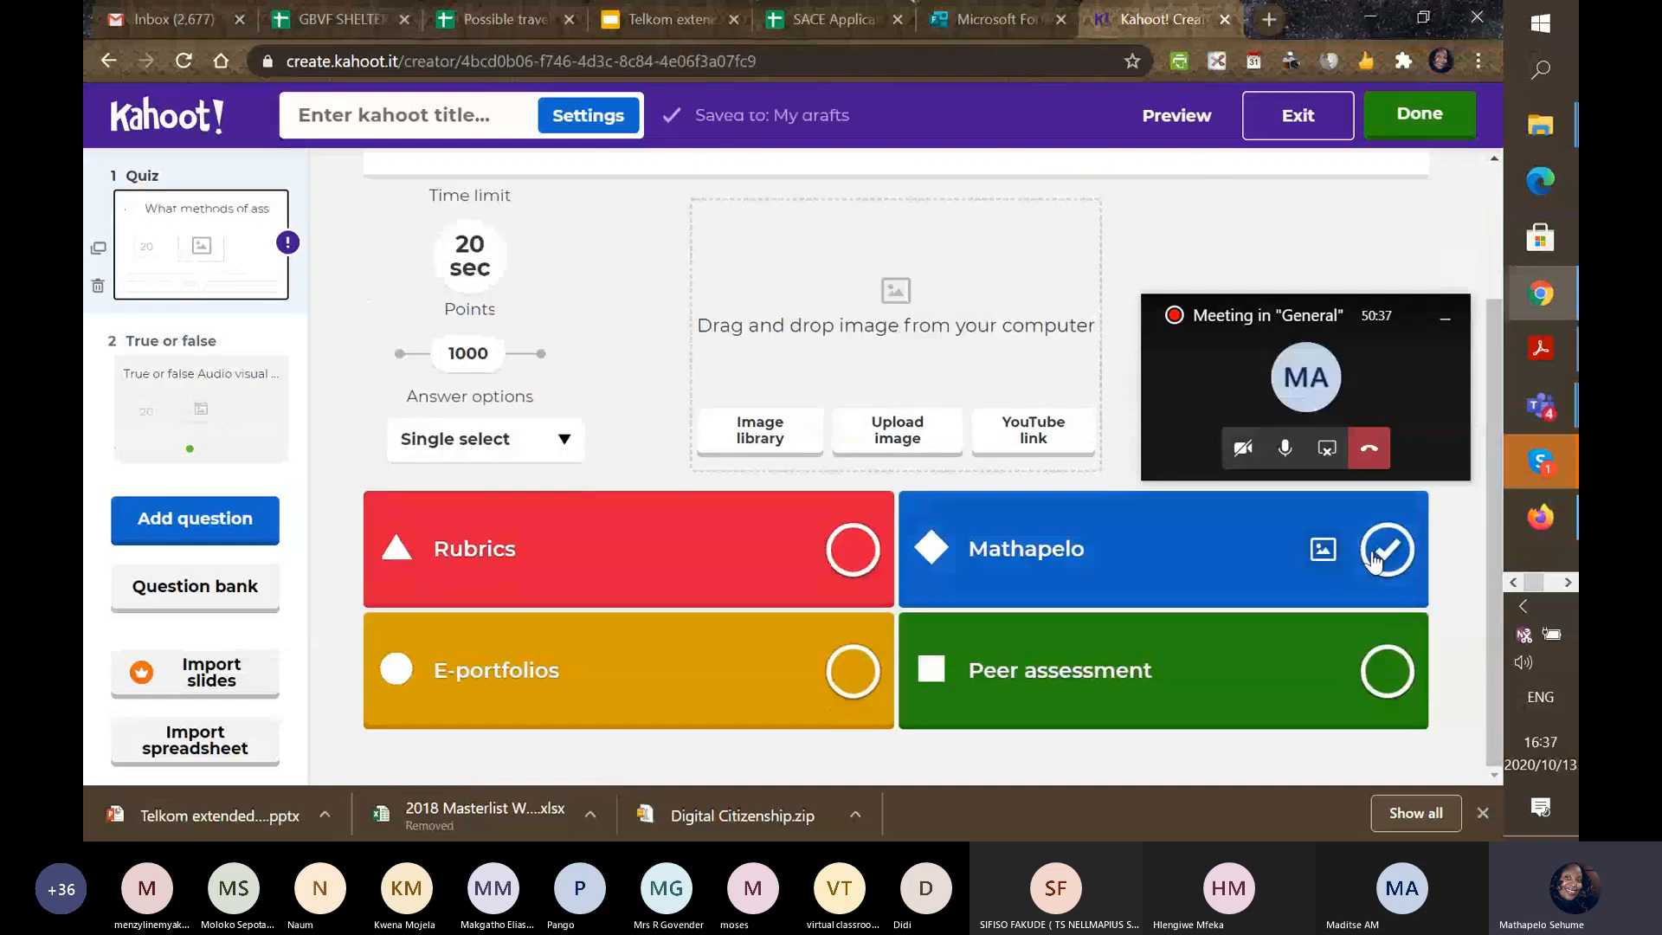
left_click(1383, 561)
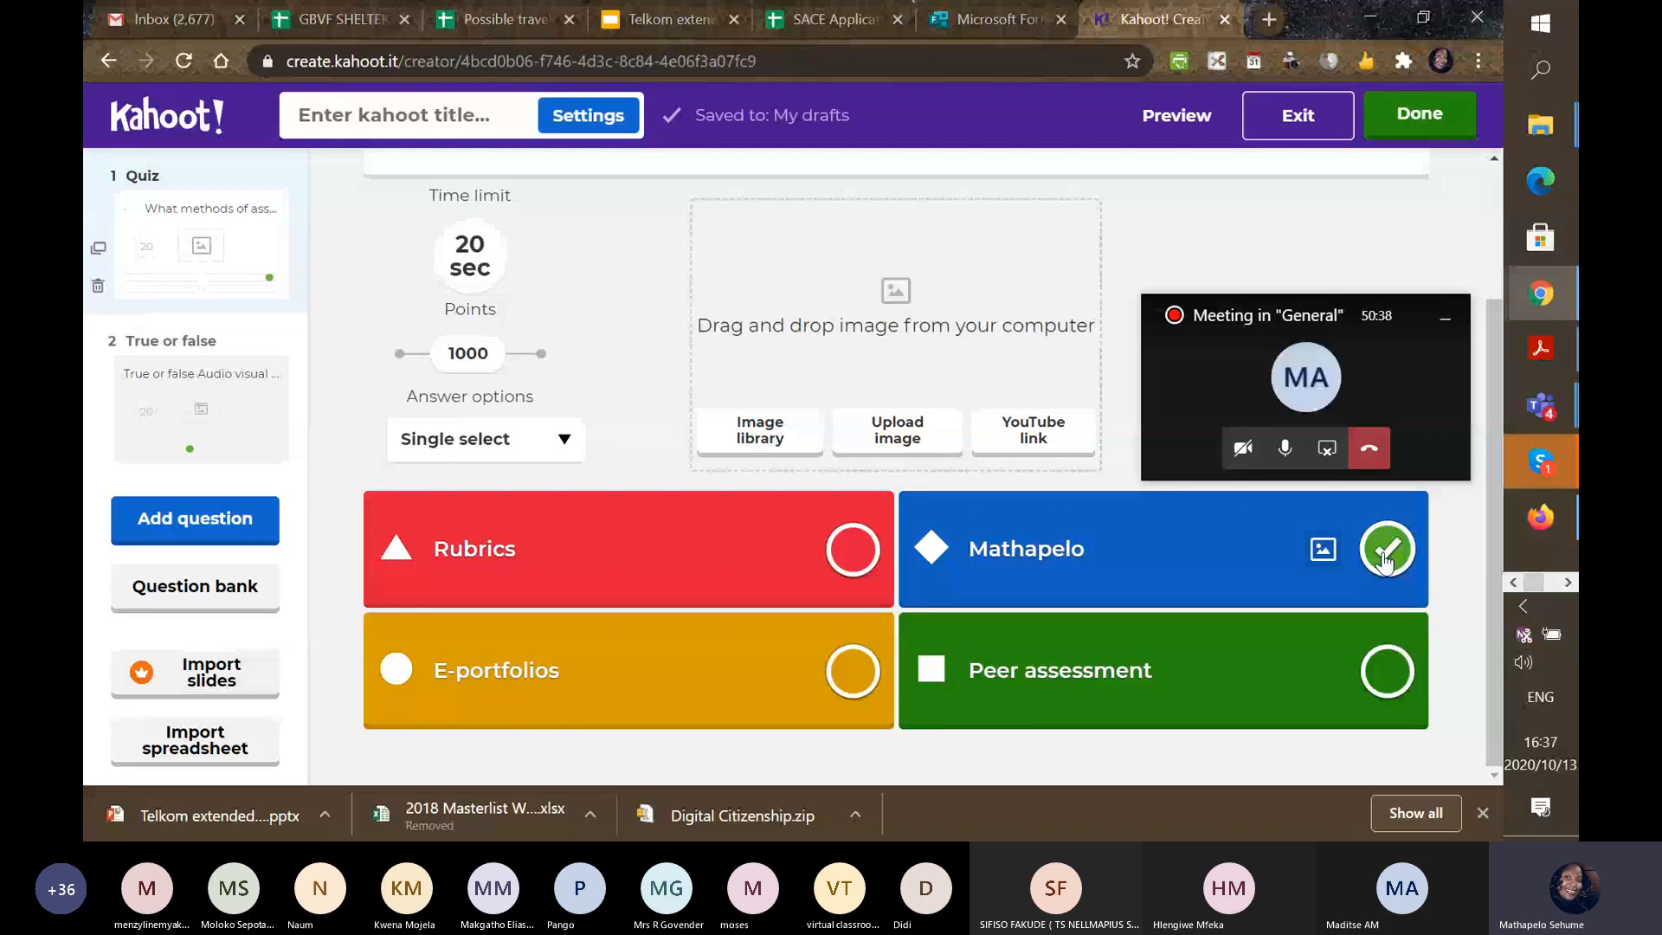
scroll(1402, 346, "up", 2)
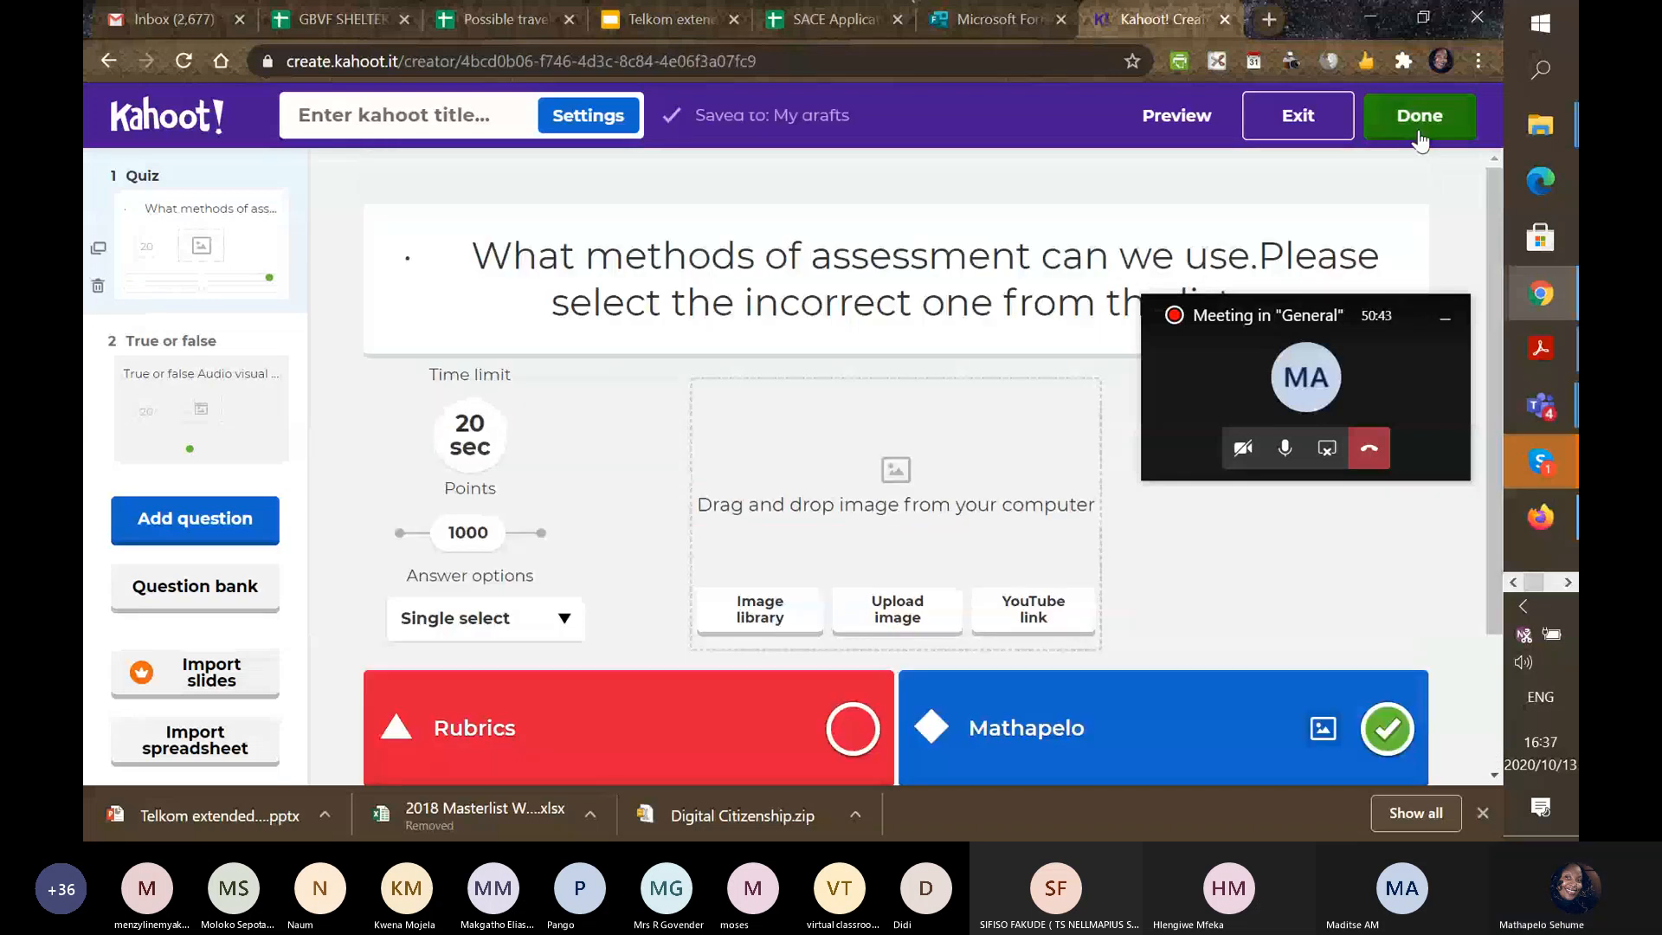
left_click(1420, 122)
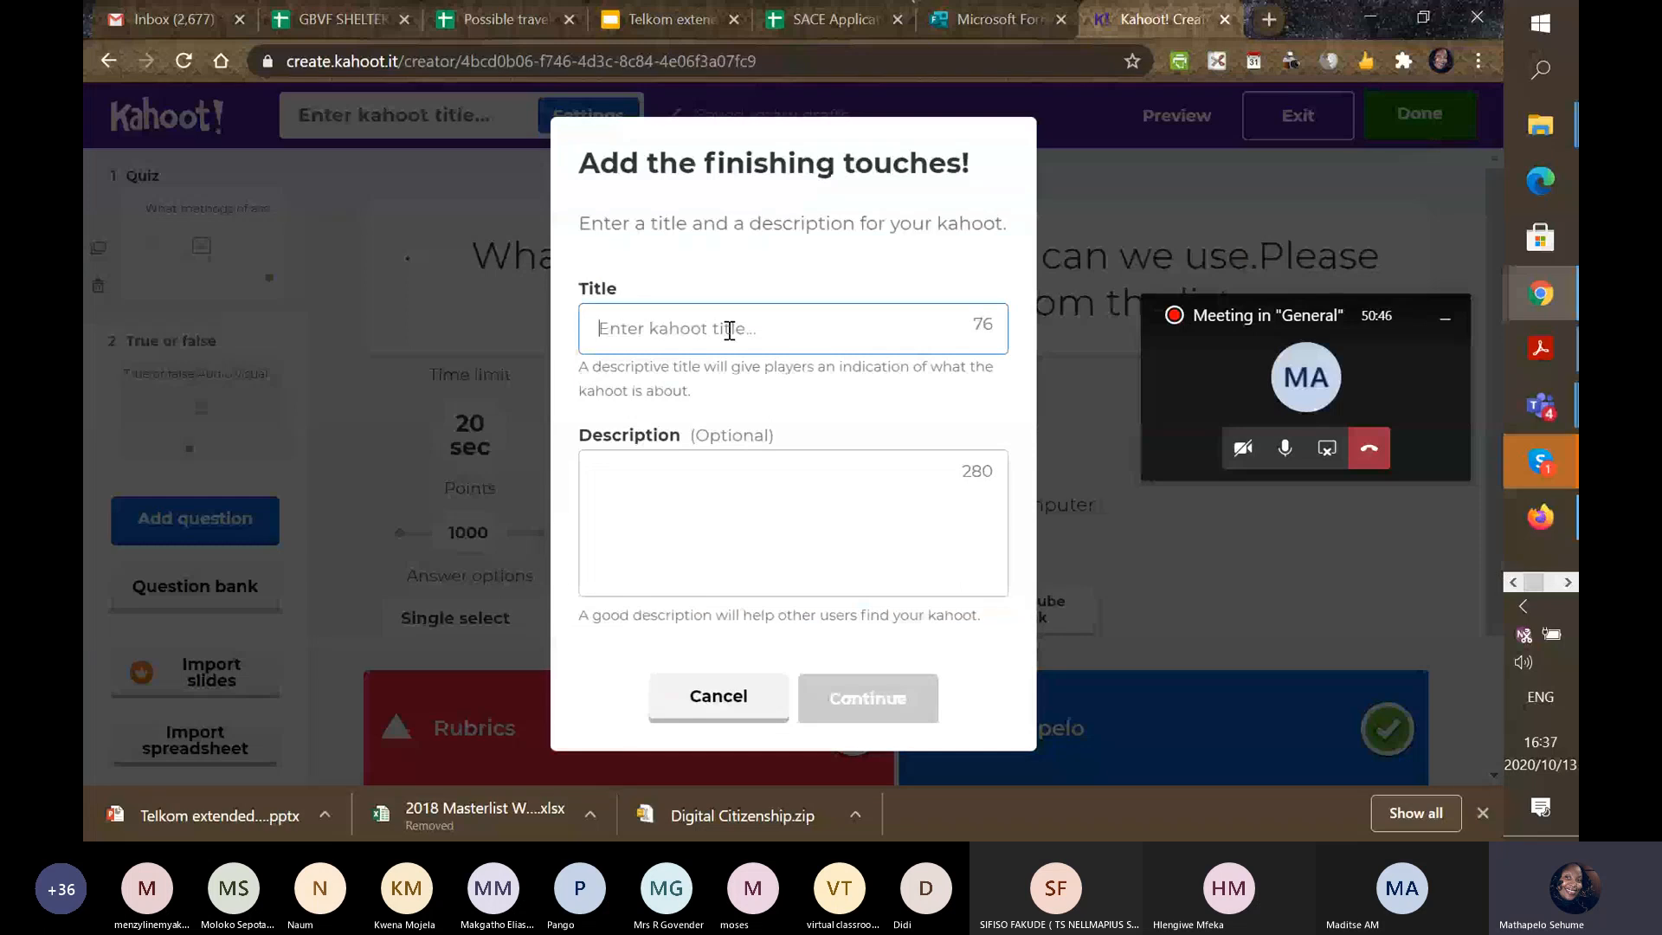
Title the quiz 'Assessments' in the kahoot summary.
left_click(698, 701)
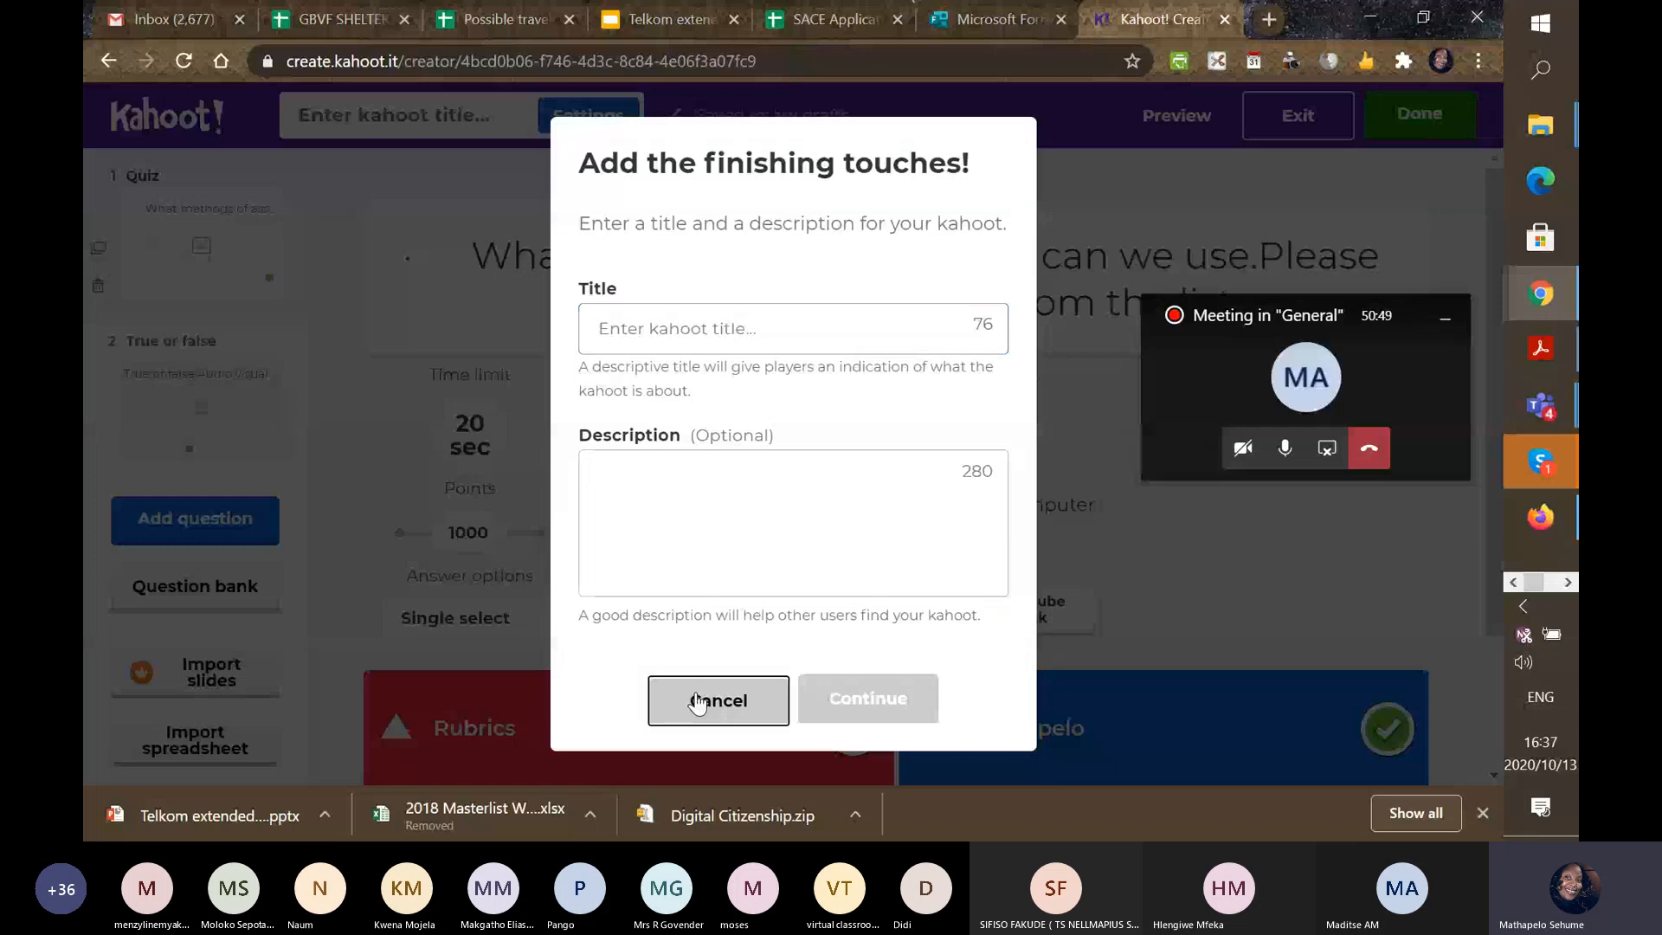
left_click(467, 116)
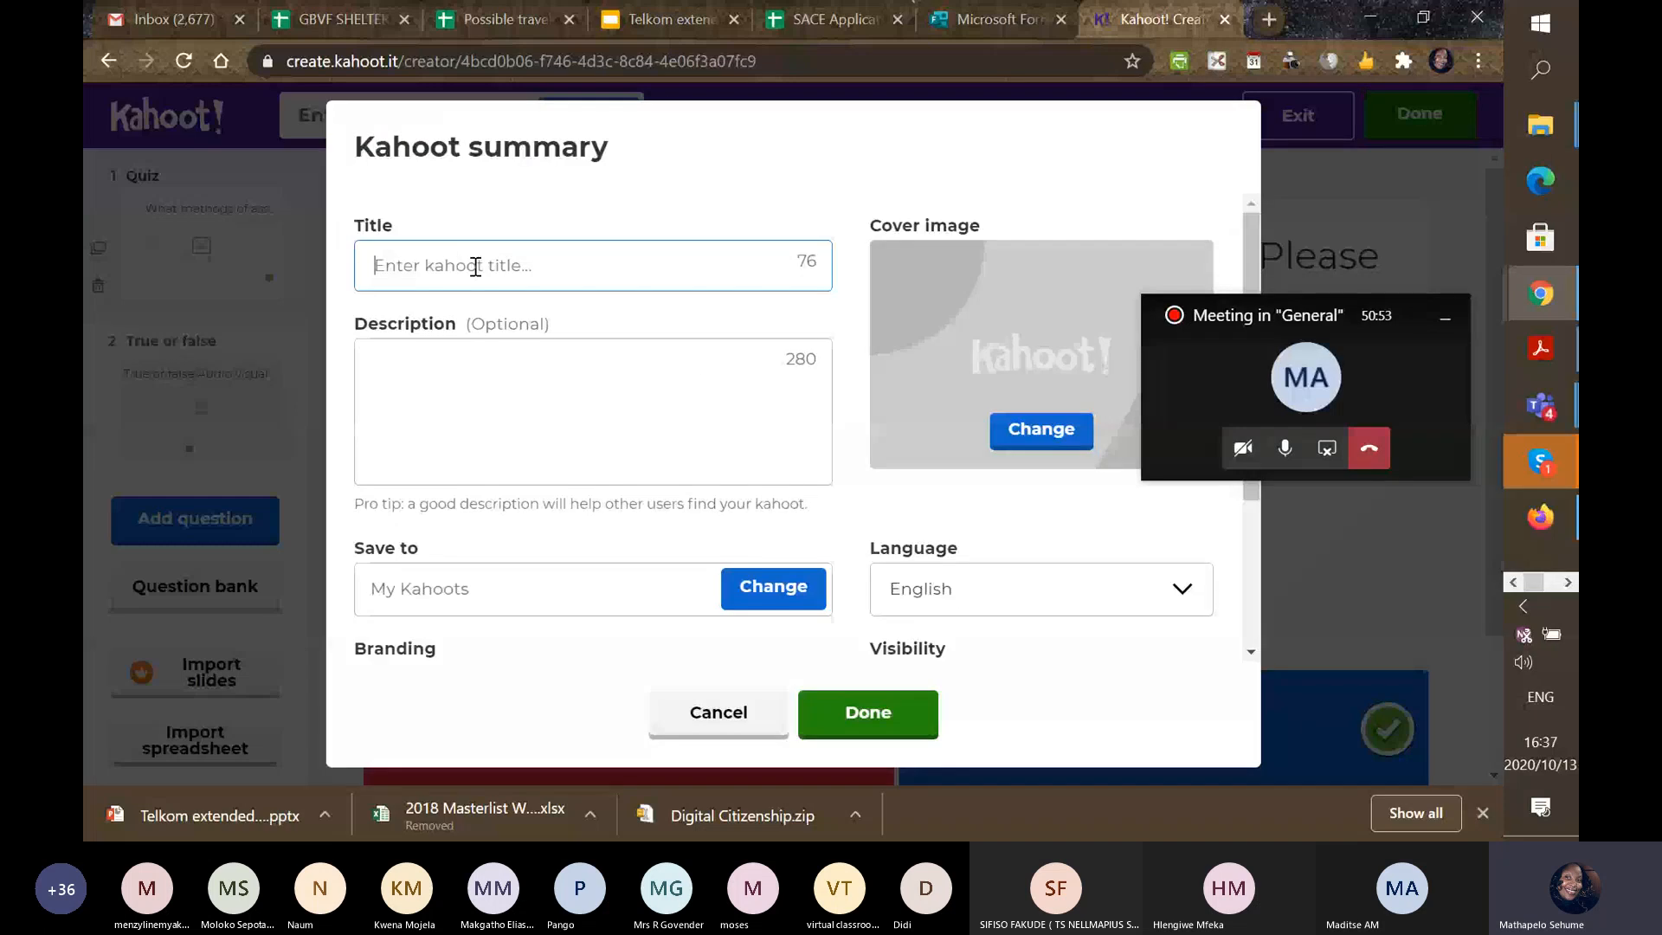
type("Assessments")
Add the description 'Please complete before the end of the day' and save the details.
left_click(464, 383)
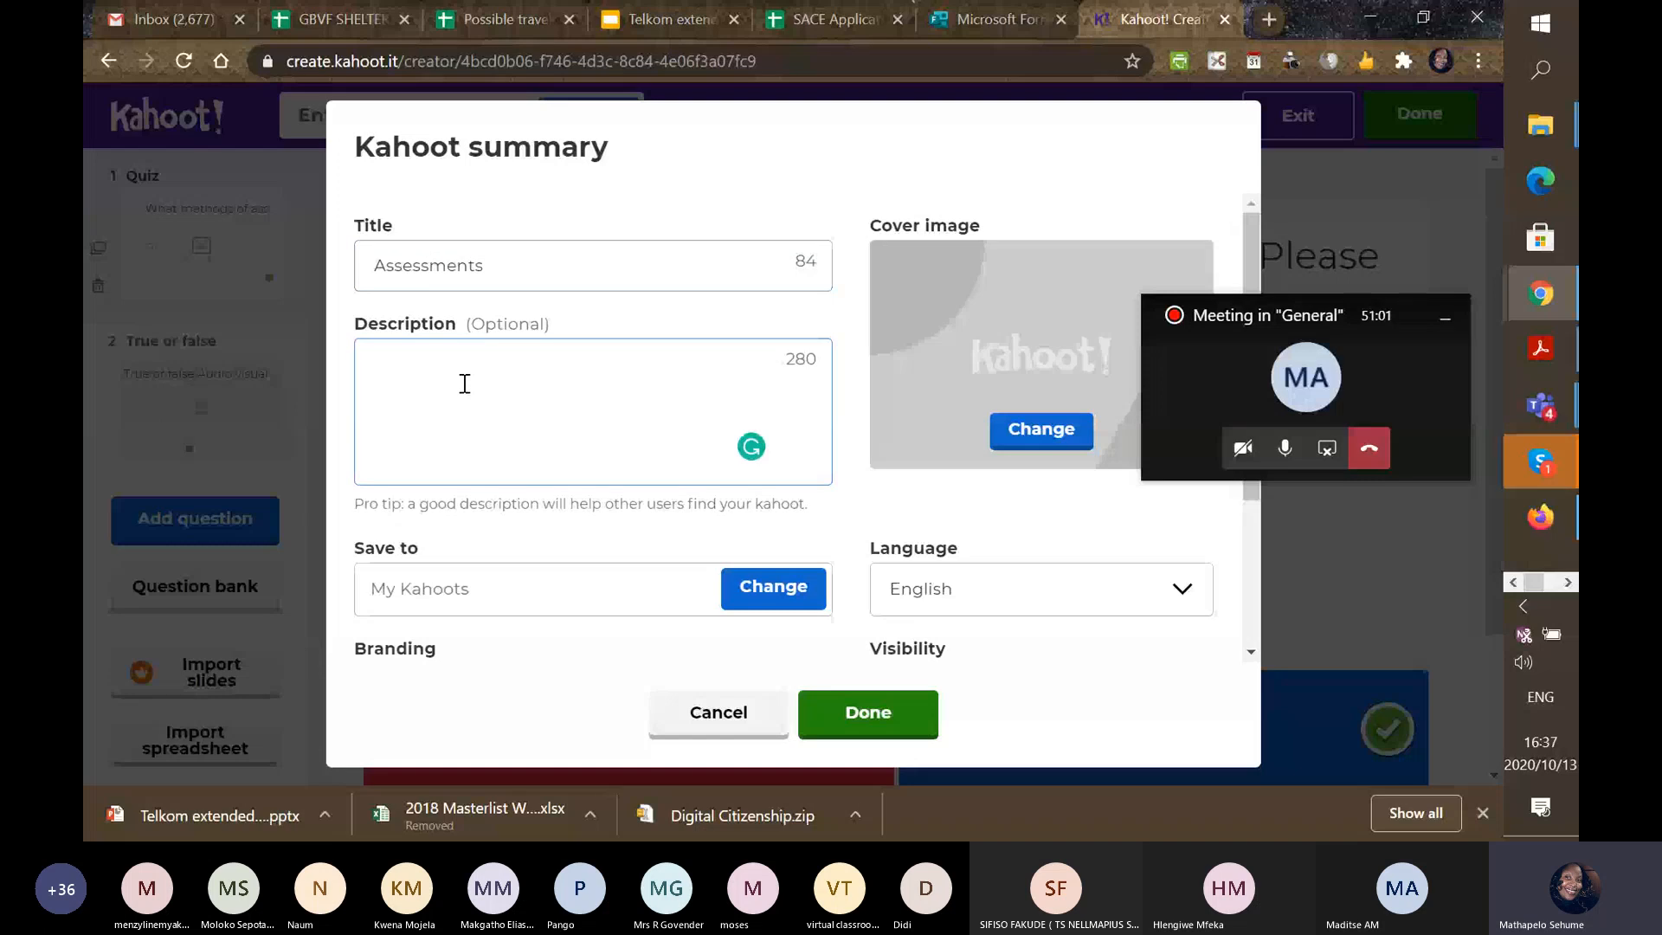
type("Please com")
type("plete before ")
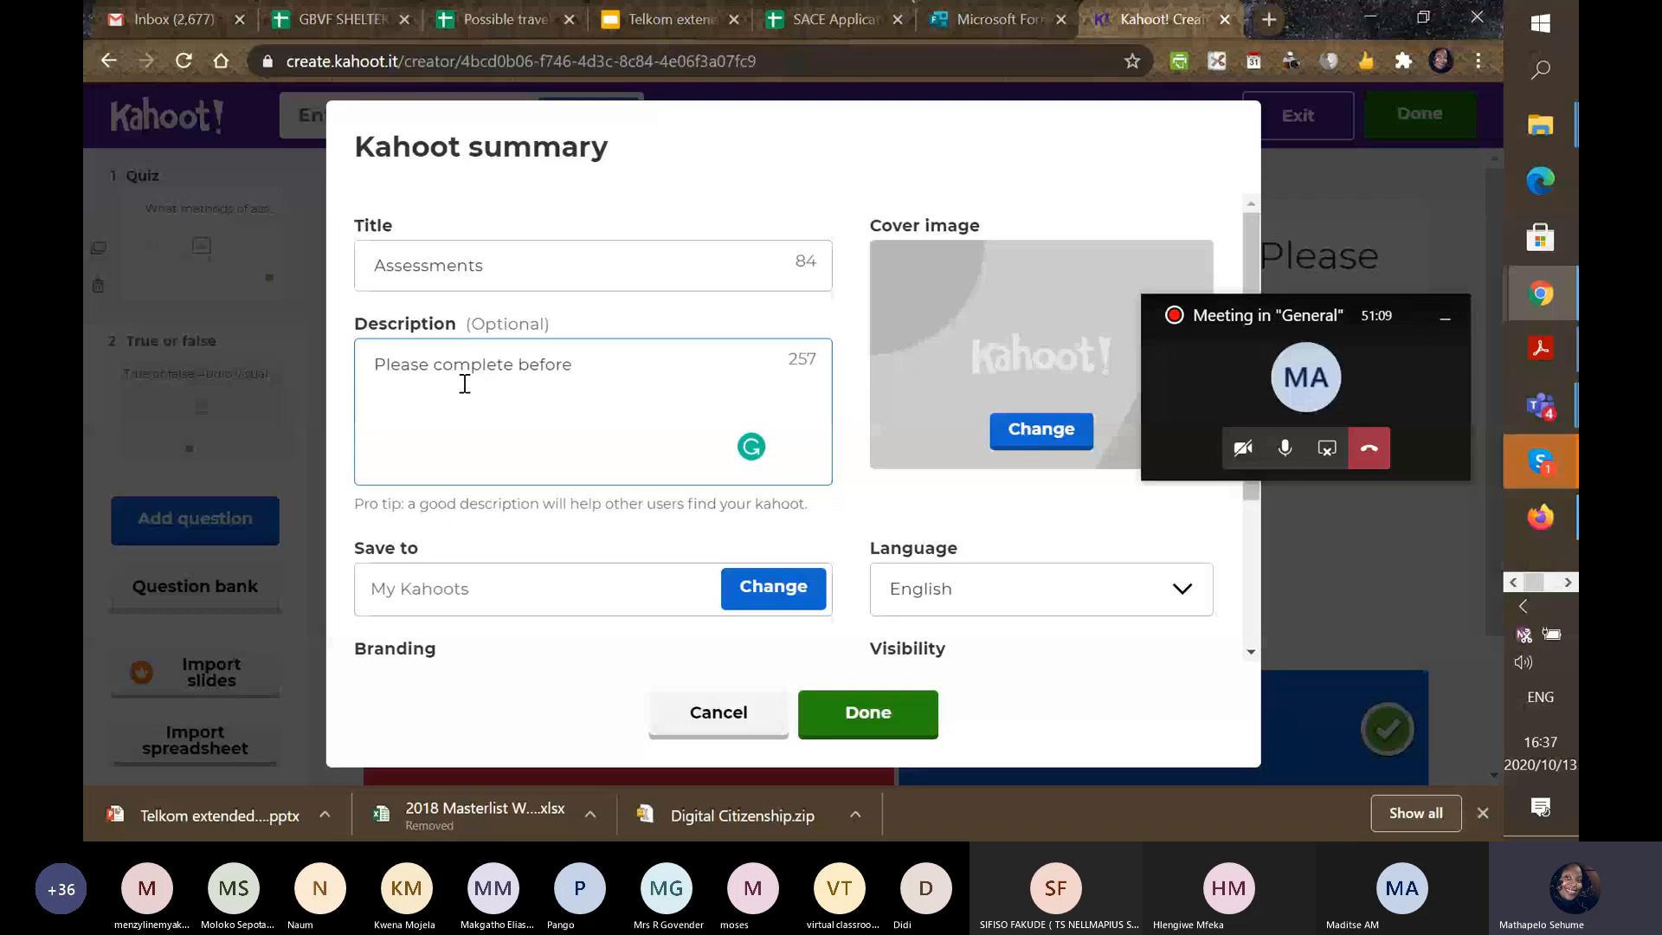
type("end of day")
mouse_move(593, 365)
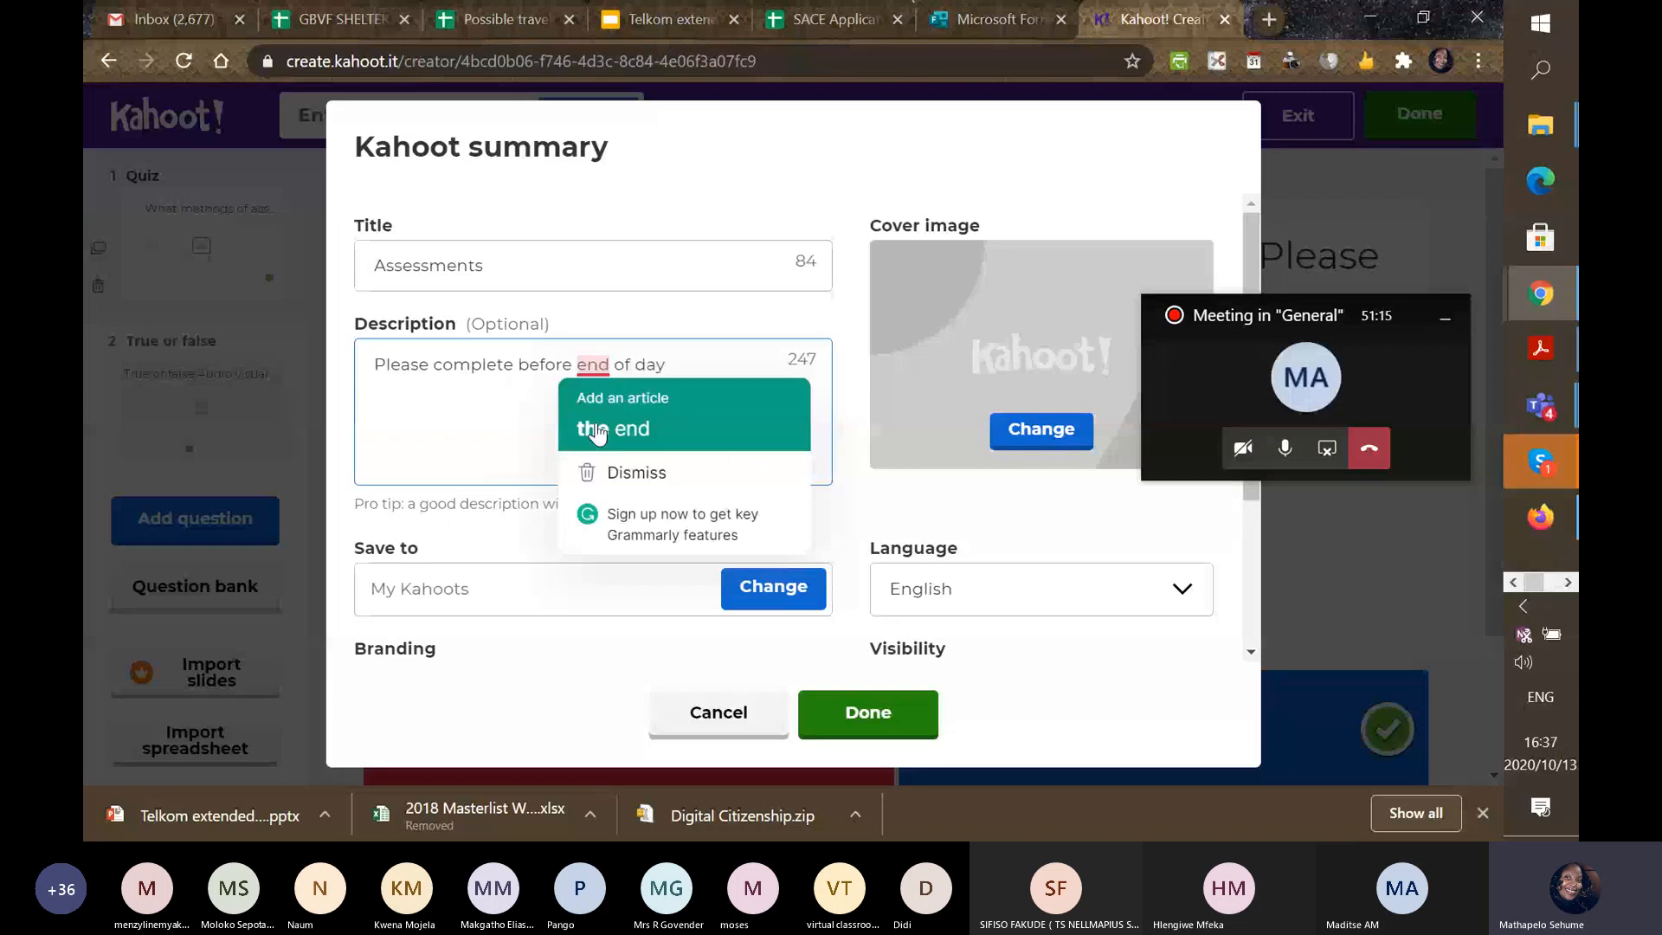
left_click(646, 430)
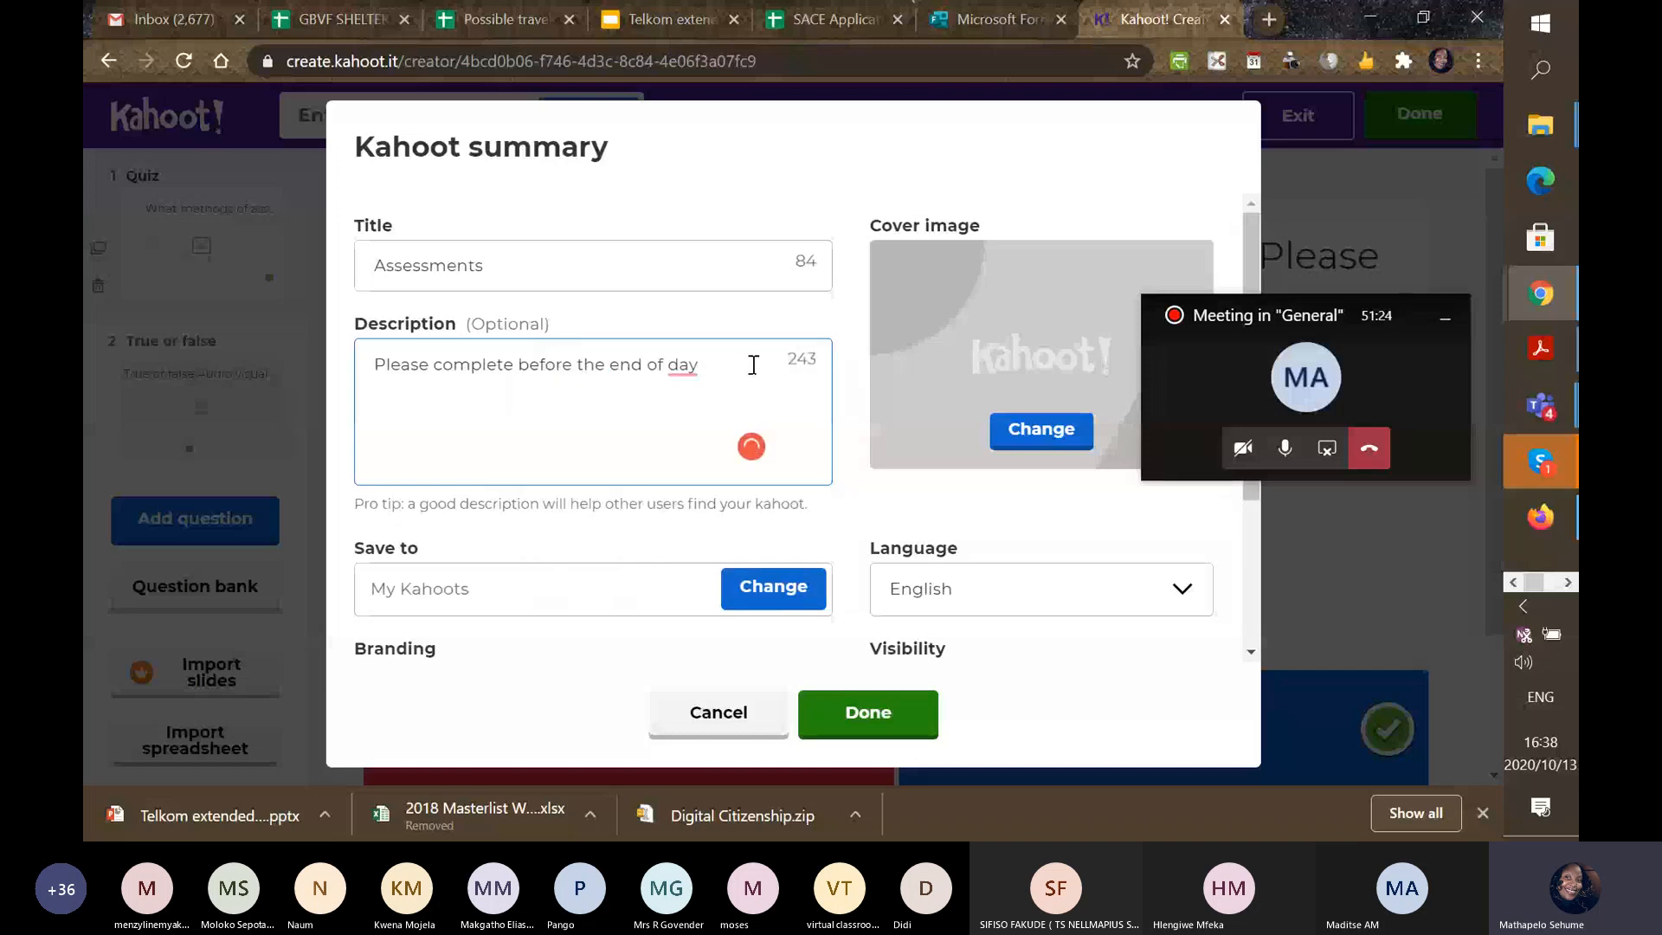
left_click(665, 364)
type("t ")
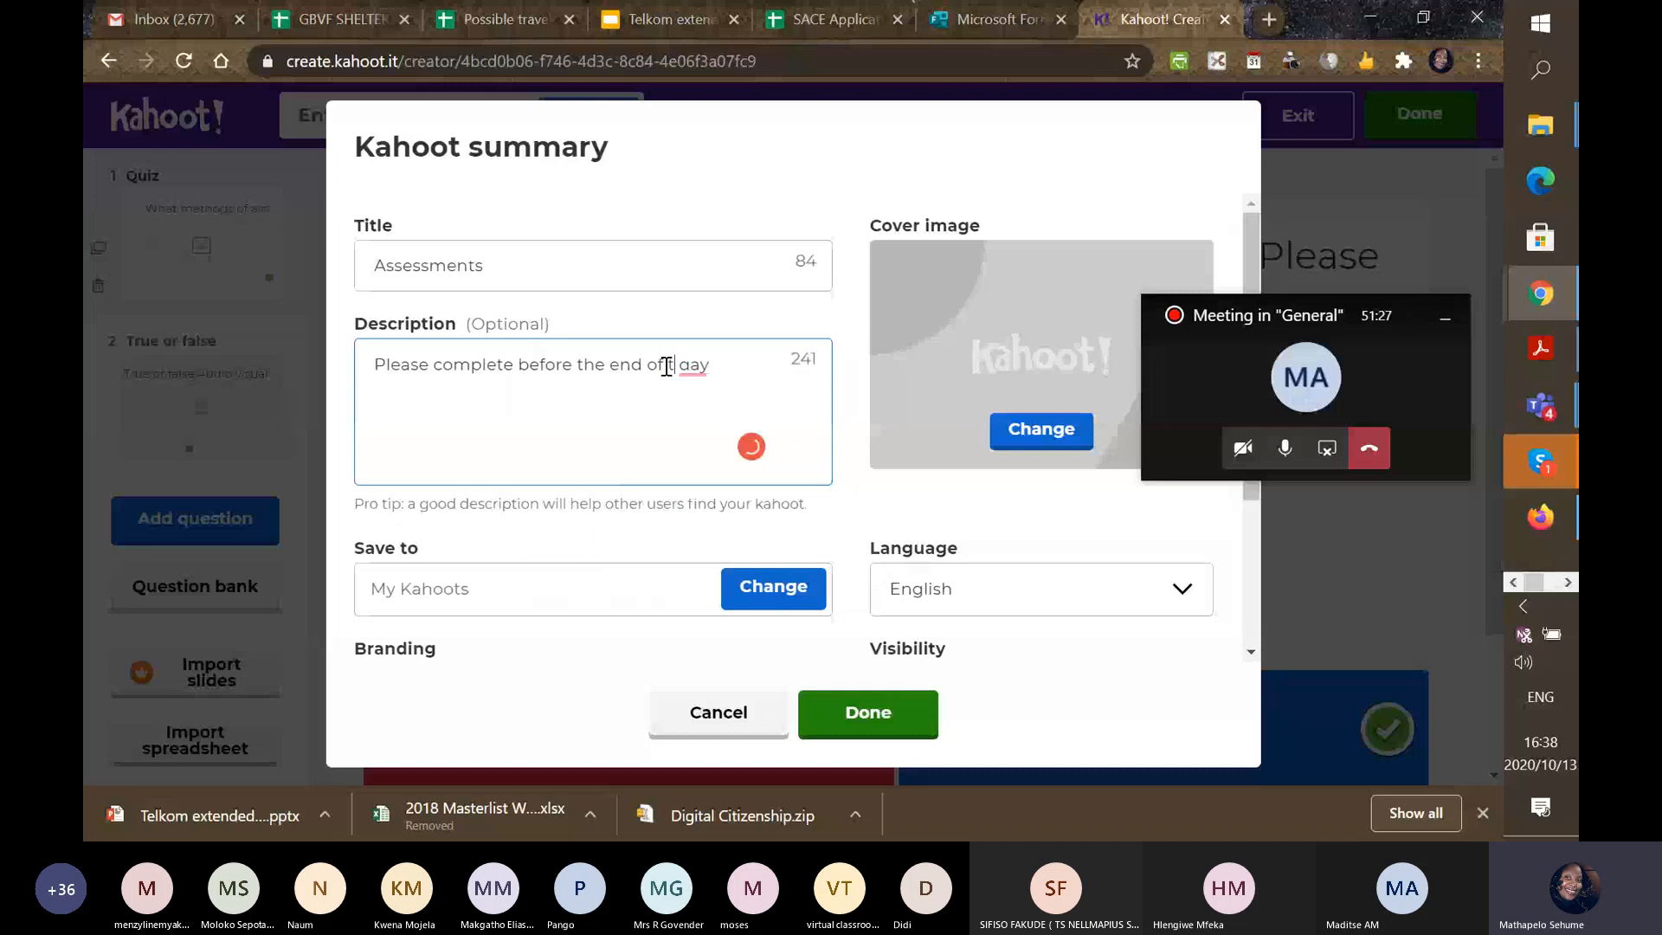
type("he")
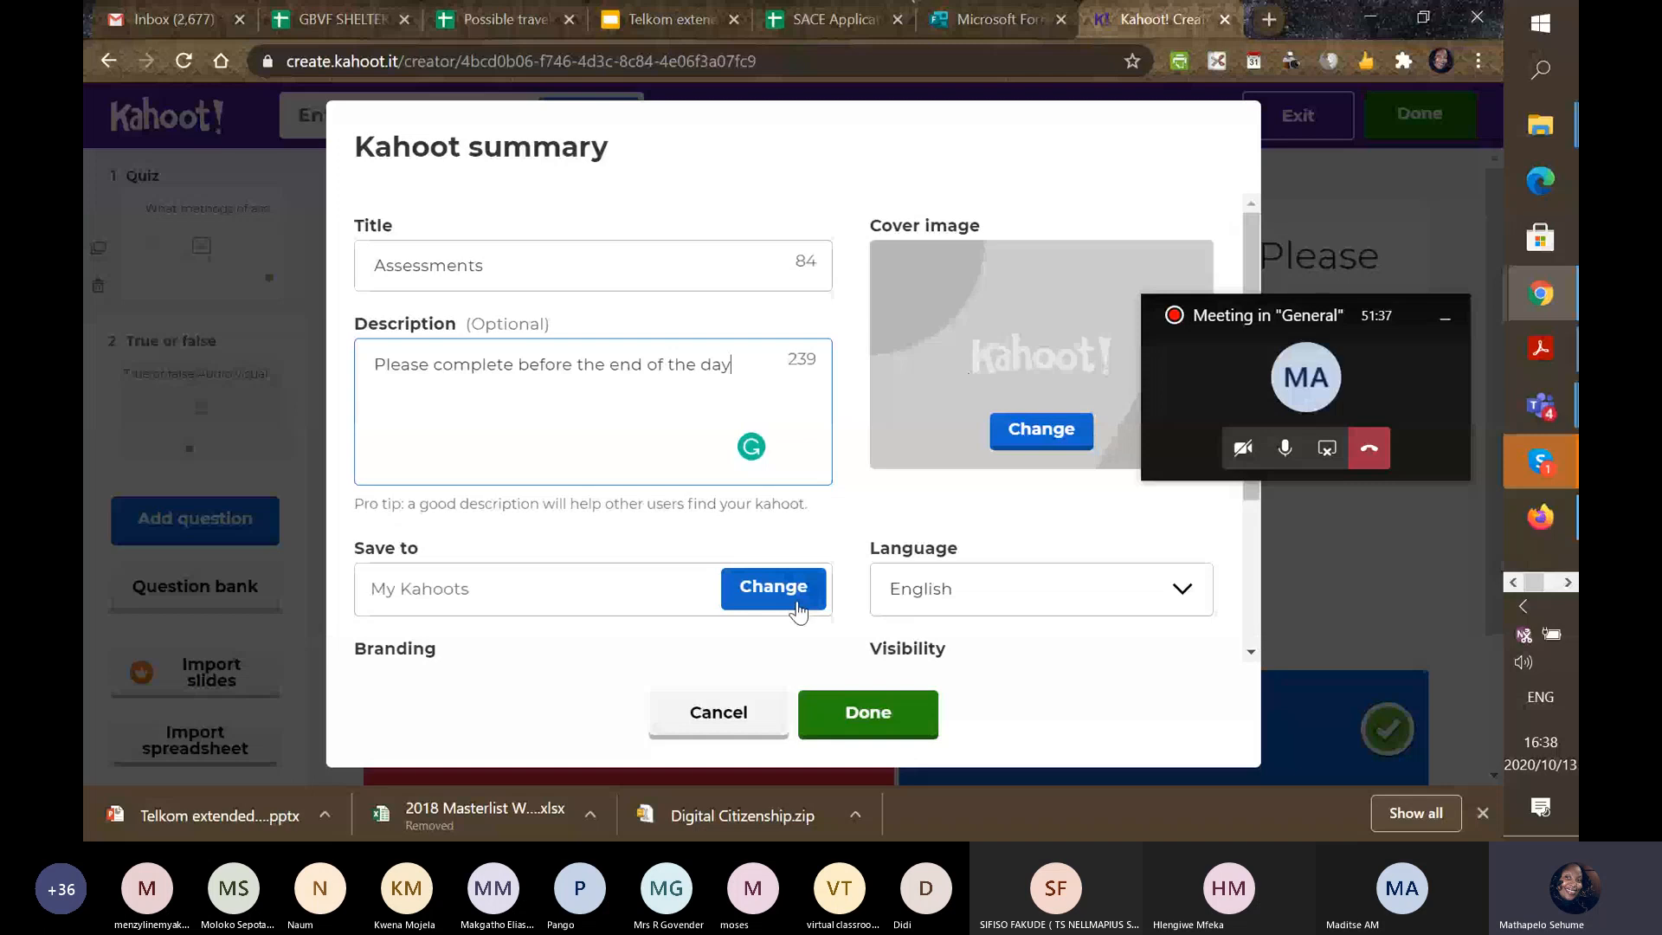
left_click(882, 722)
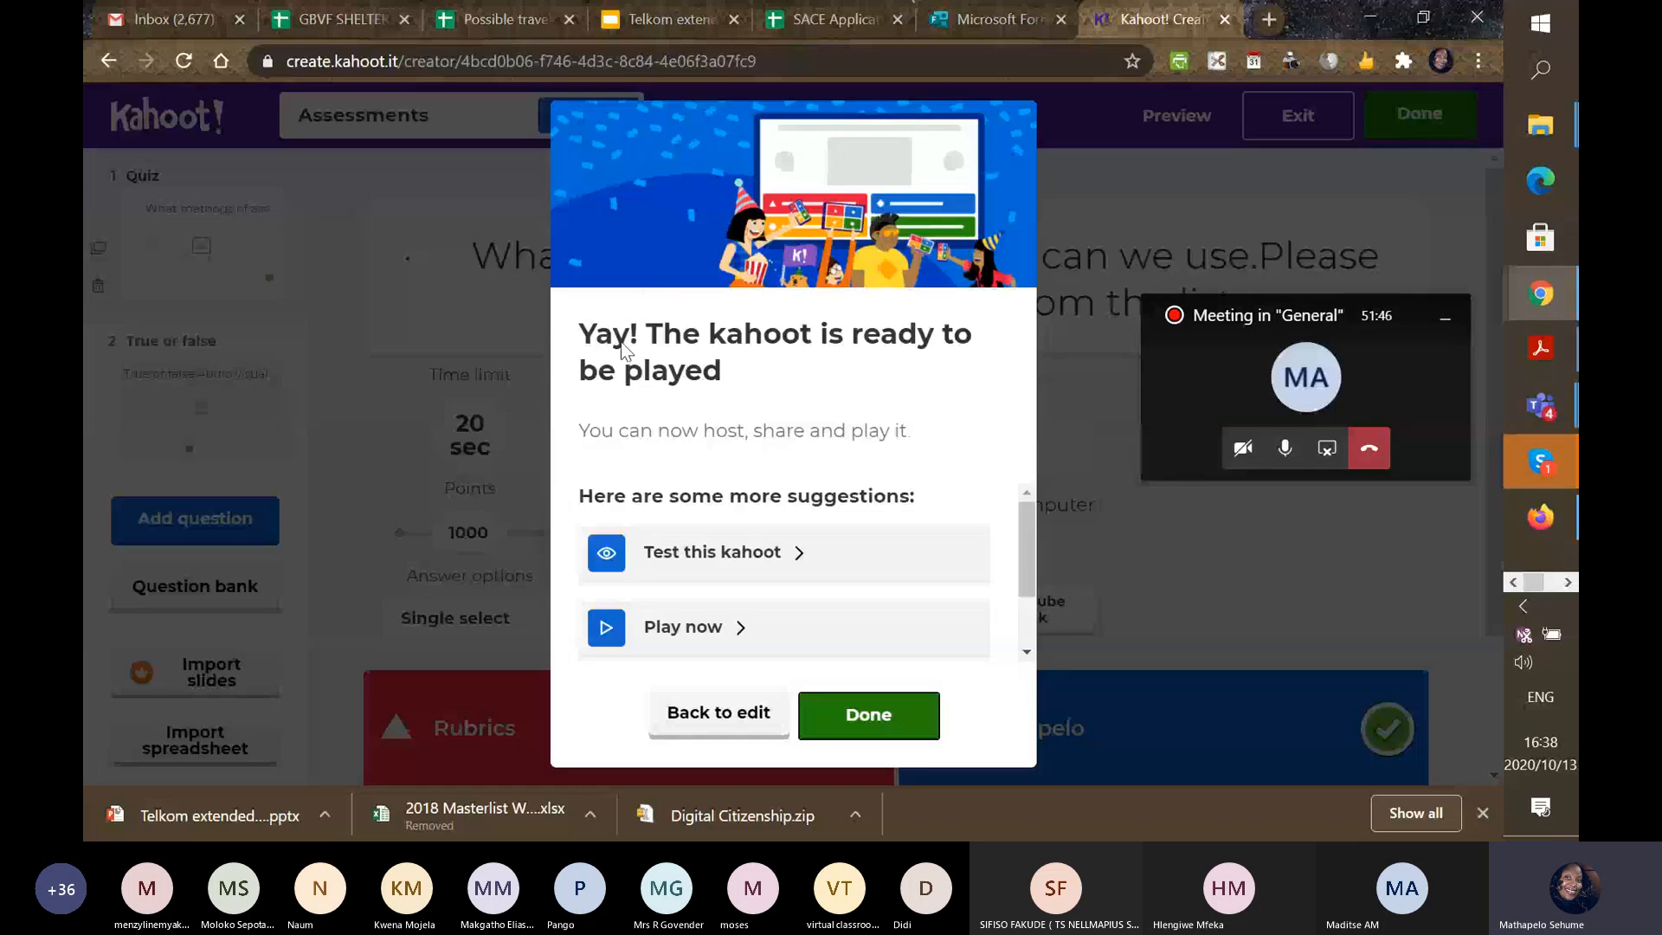
Close the ready-to-play message and leave the editor for My Kahoots.
left_click(859, 717)
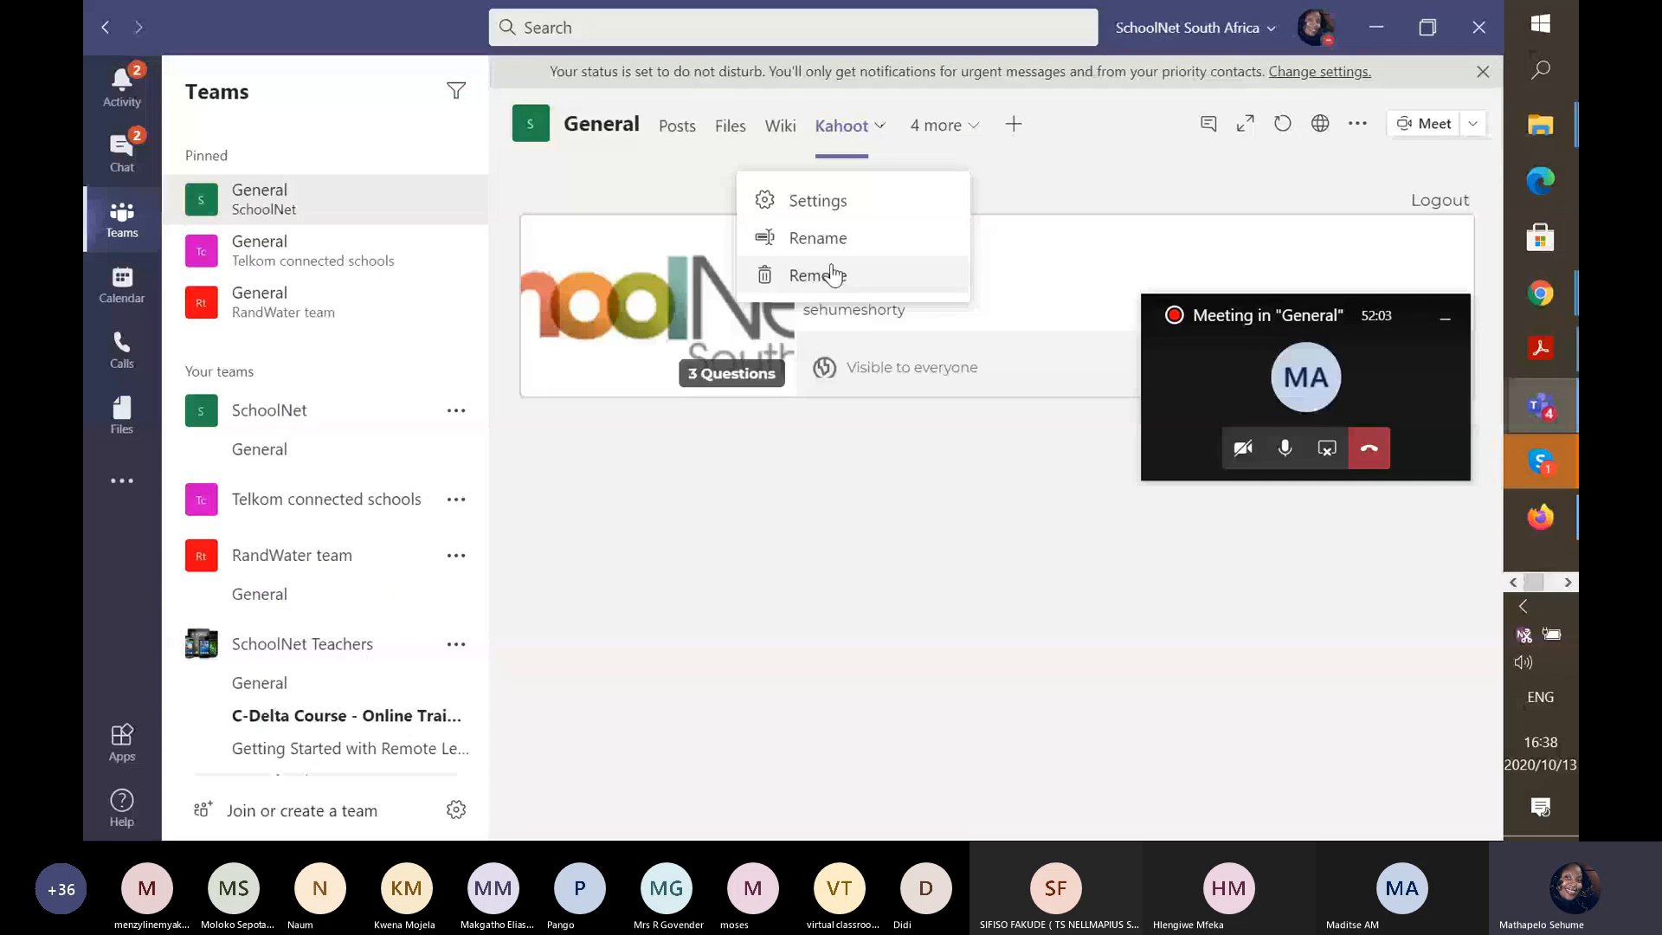
Replace the General channel's old Kahoot tab with a new Kahoot! tab listing Assessments.
left_click(831, 277)
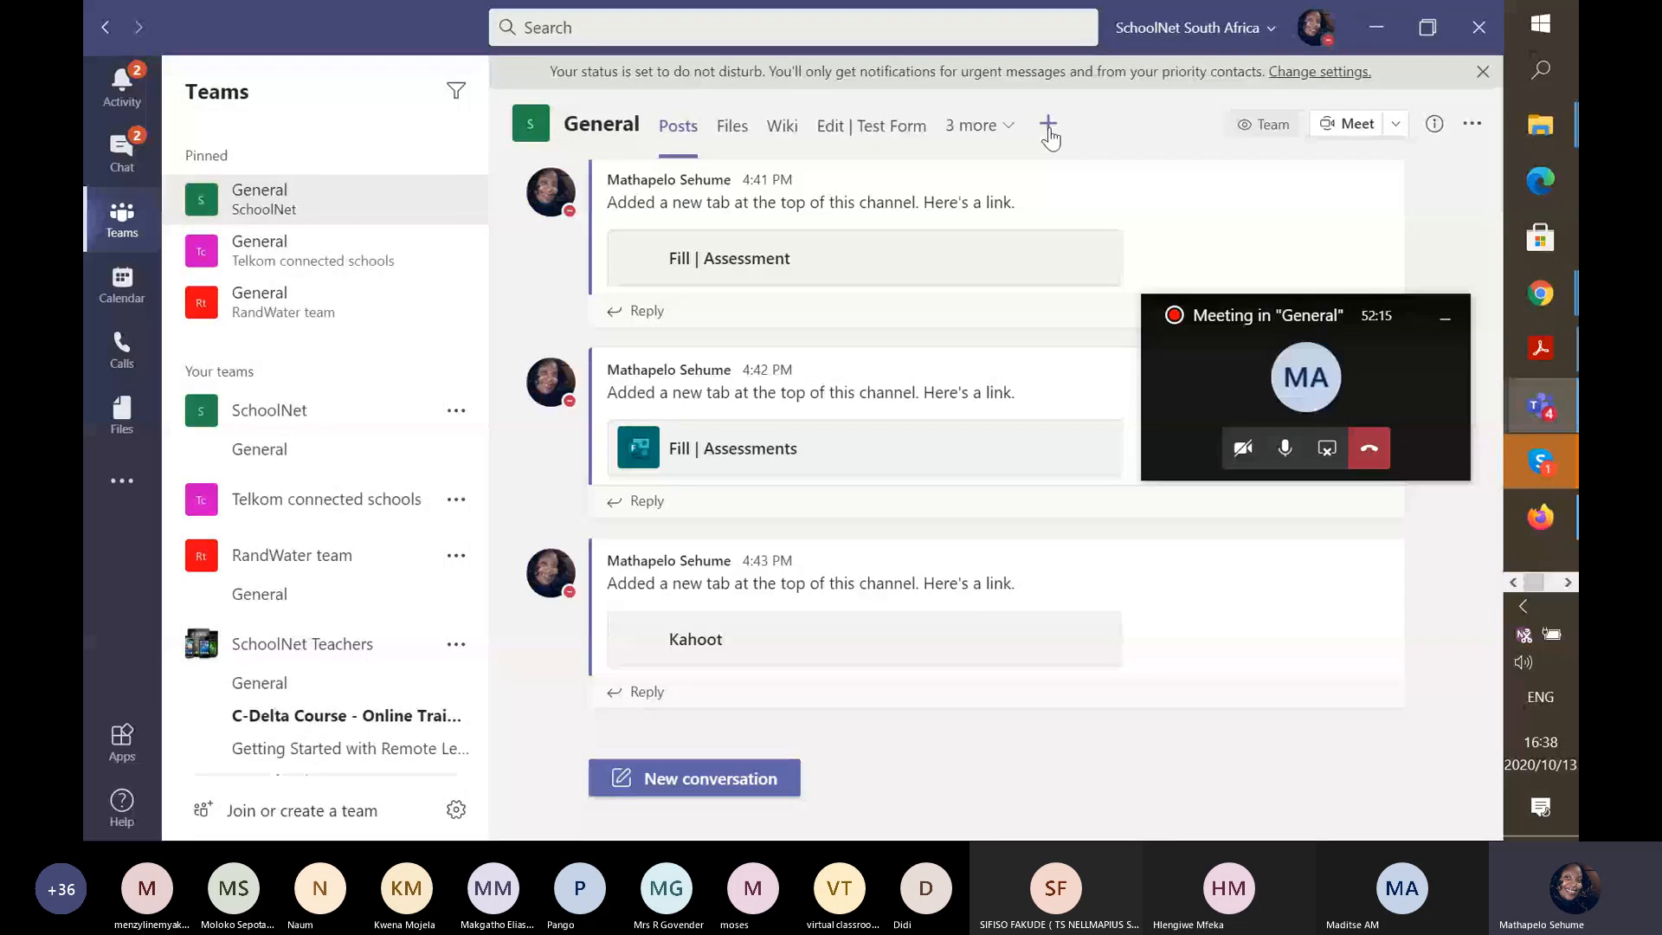
left_click(1048, 127)
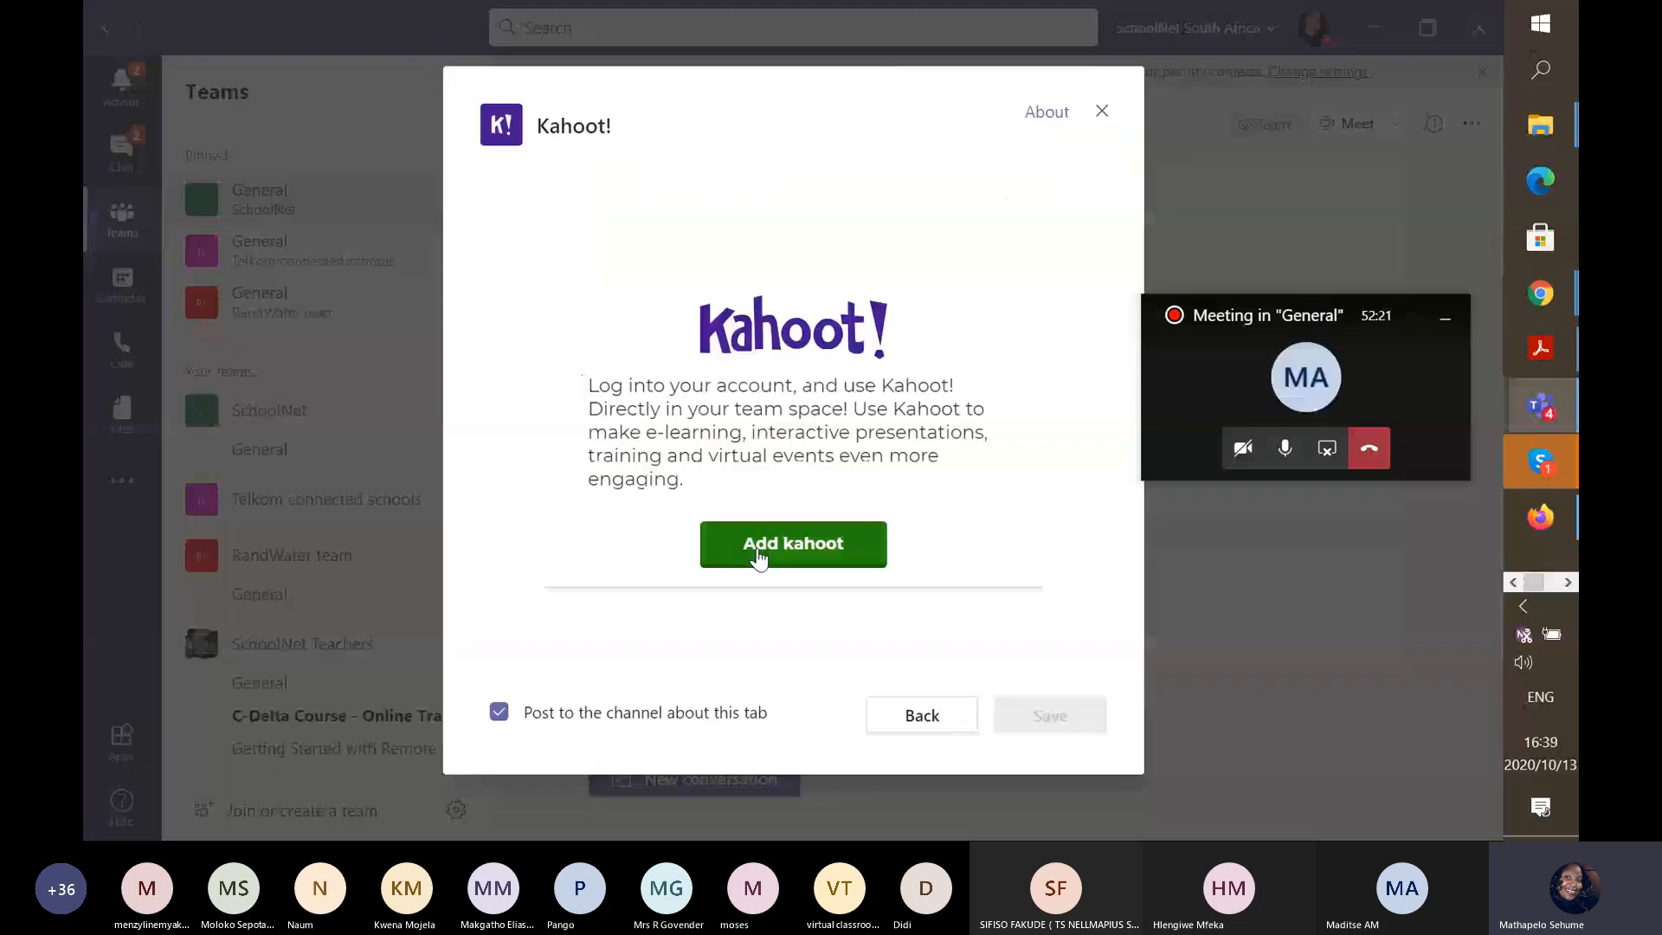
left_click(757, 545)
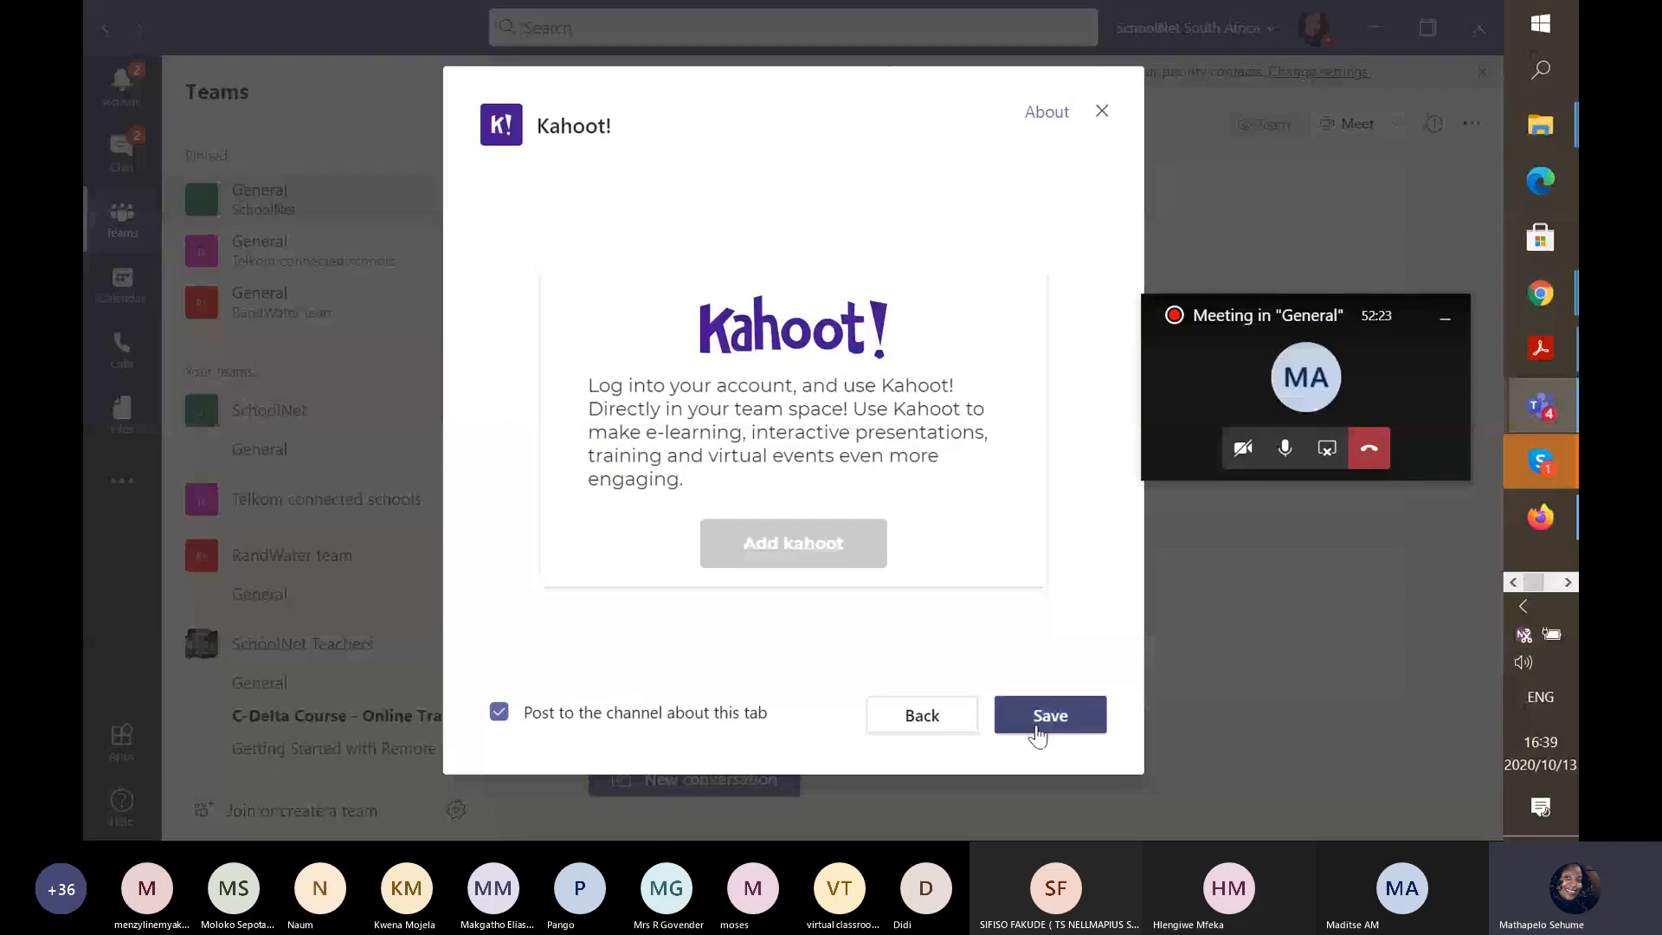
left_click(1038, 731)
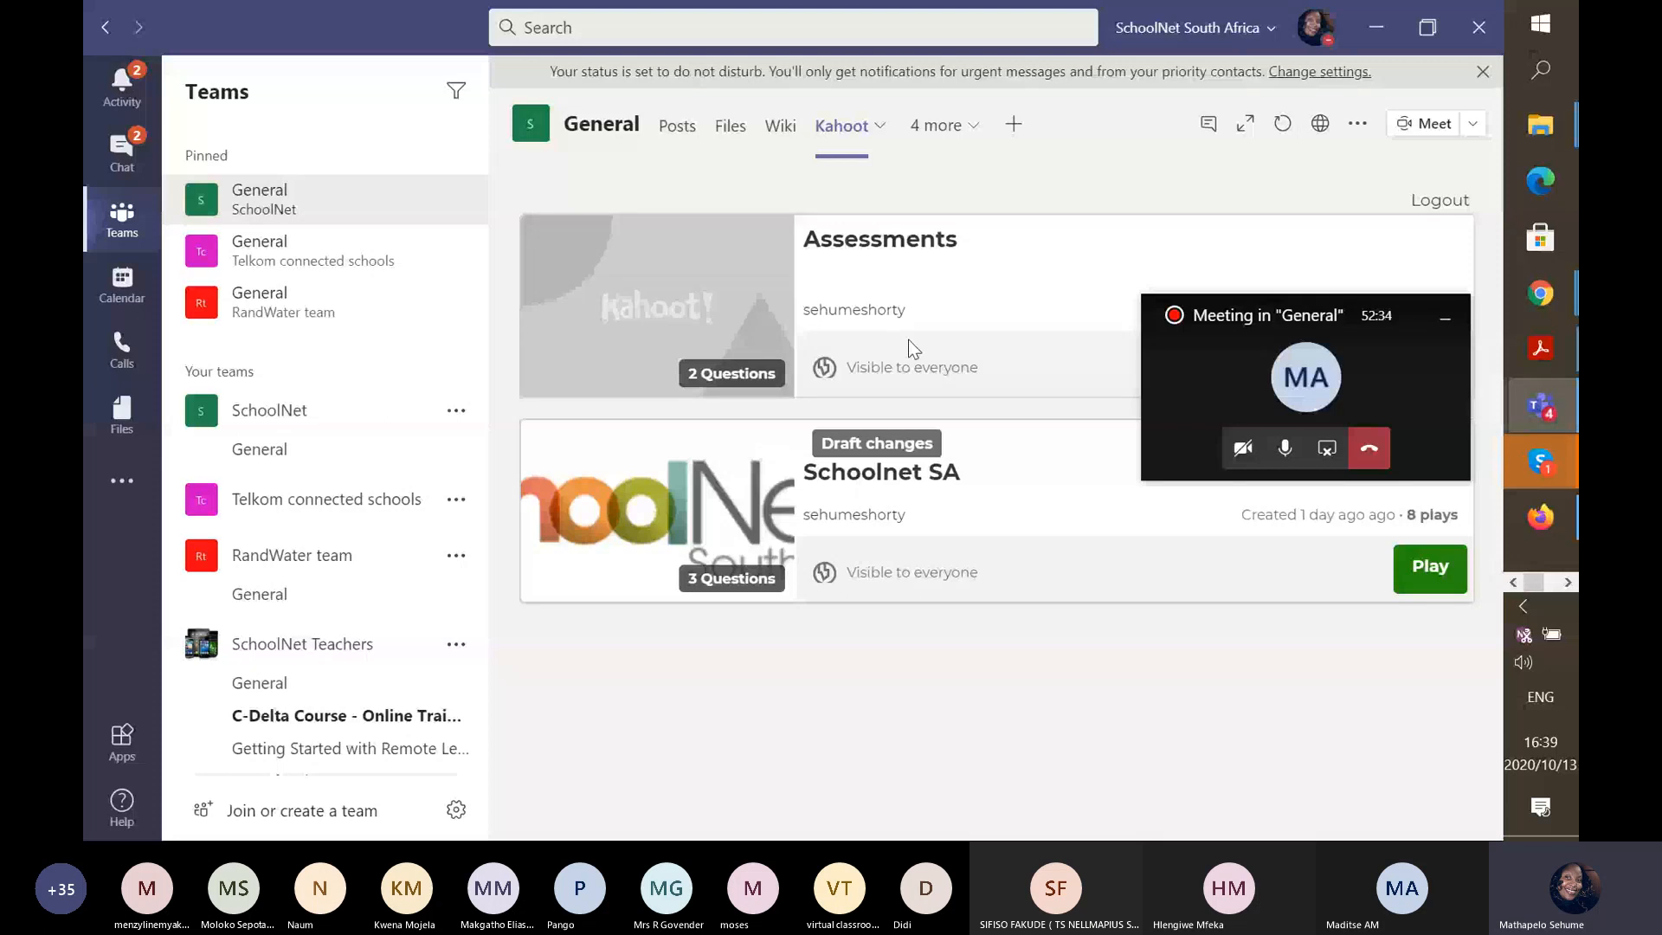
left_click(1302, 312)
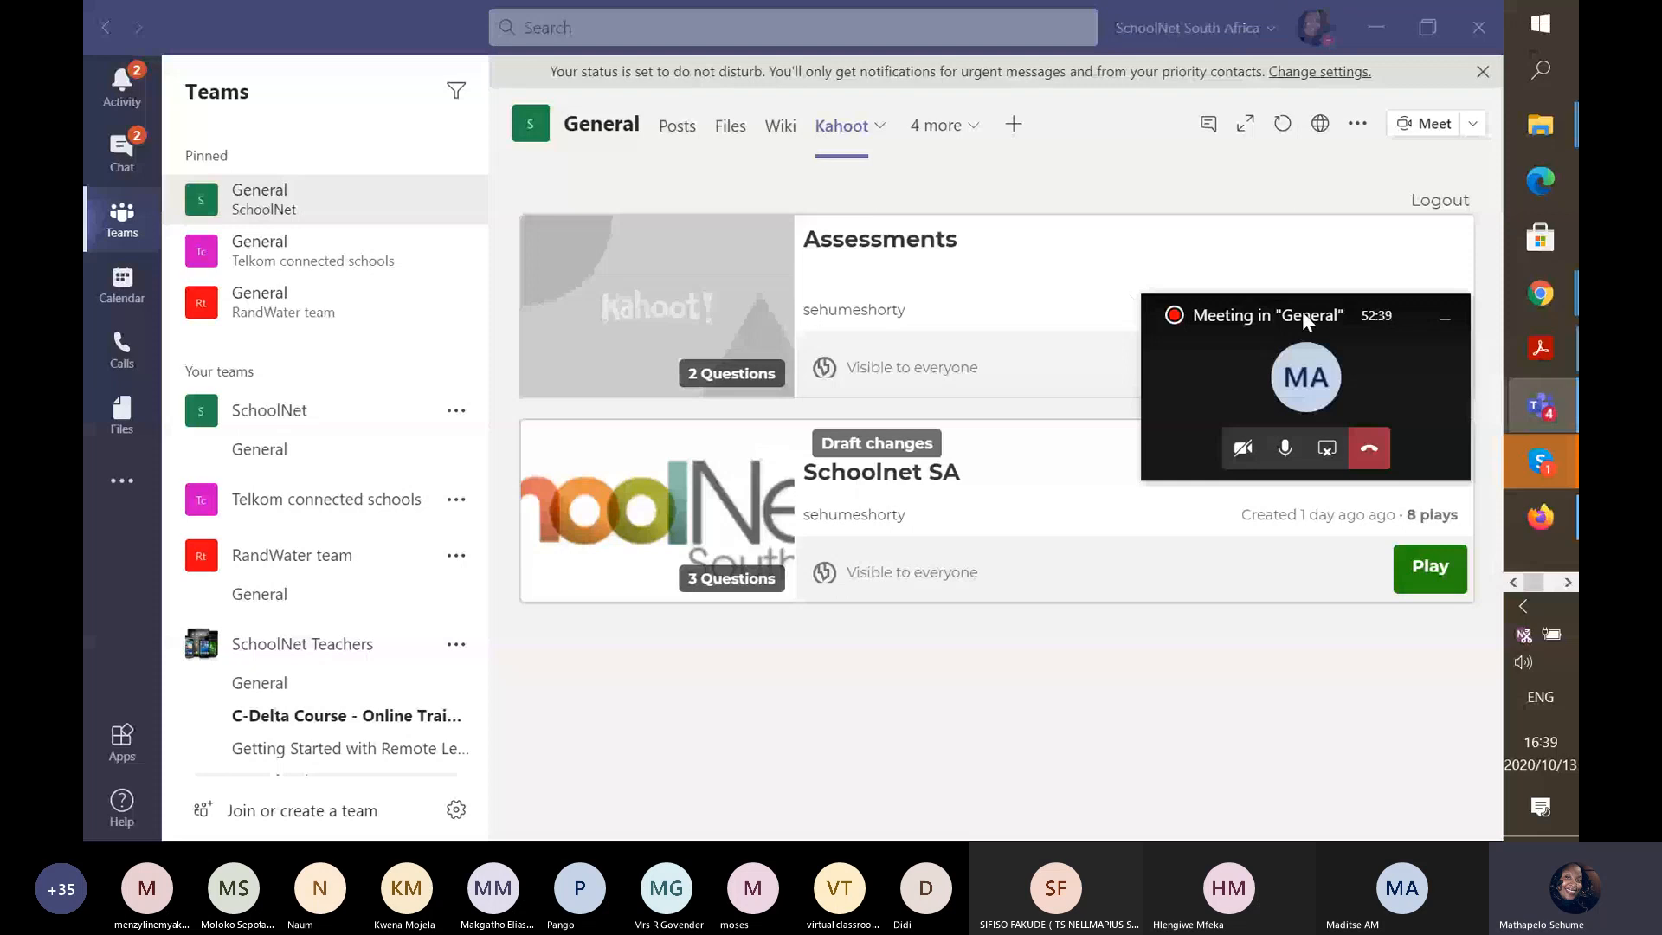
left_click_drag(1302, 309, 961, 743)
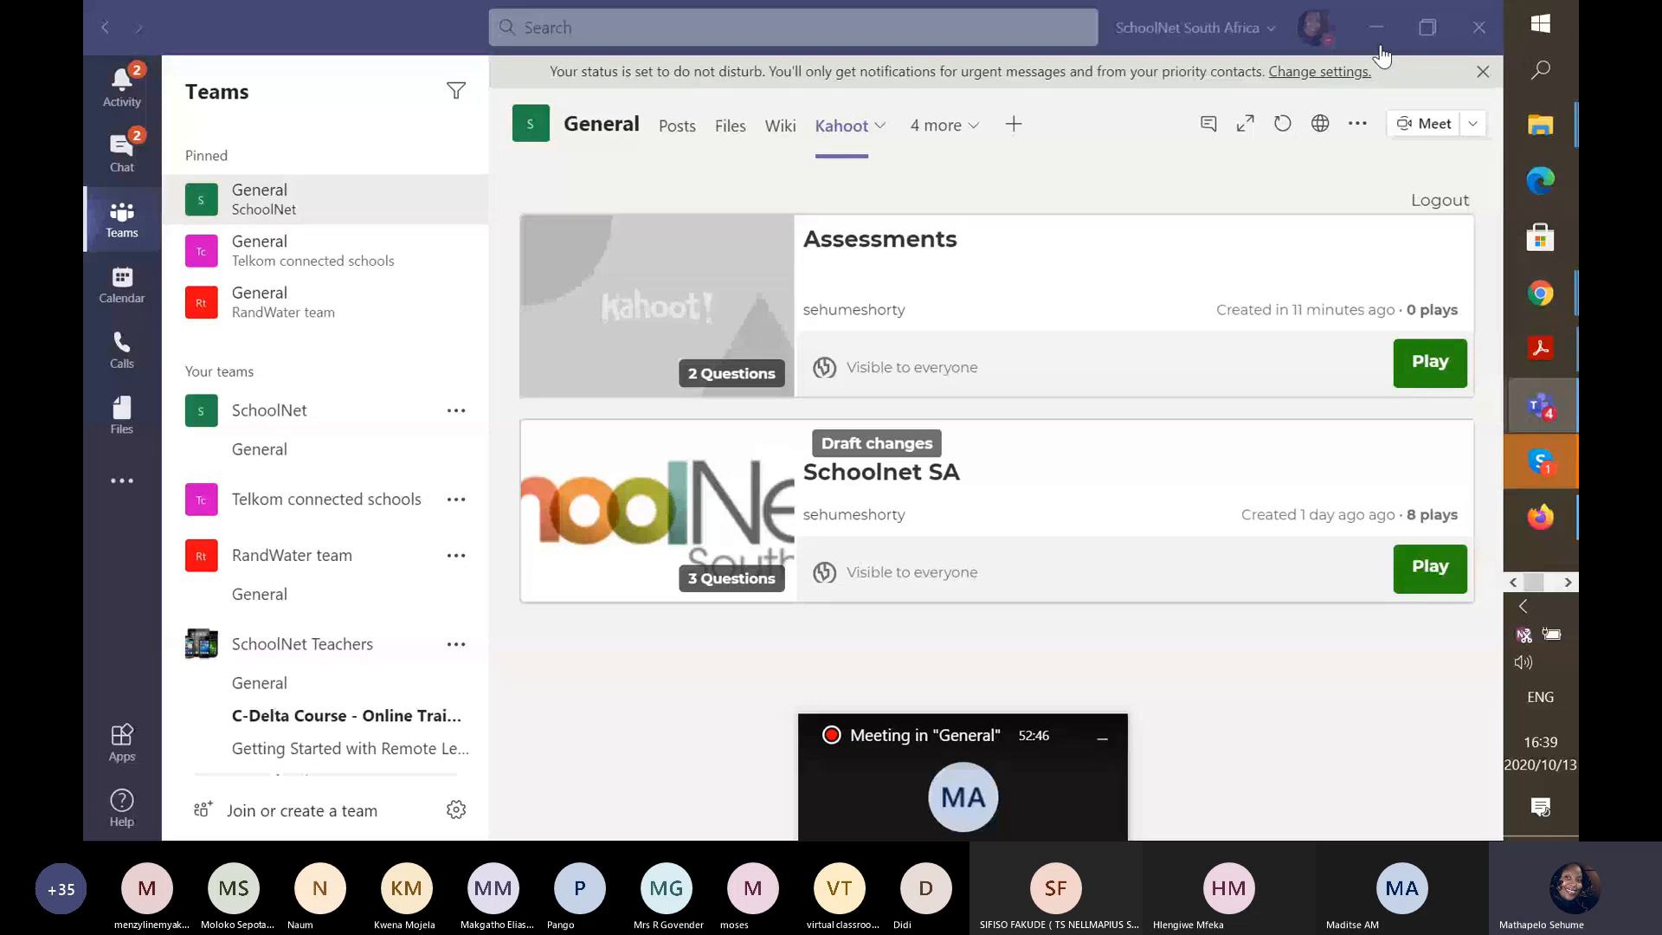
Open the Assessments kahoot for editing from My Kahoots and scroll back to question 1.
left_click(1377, 29)
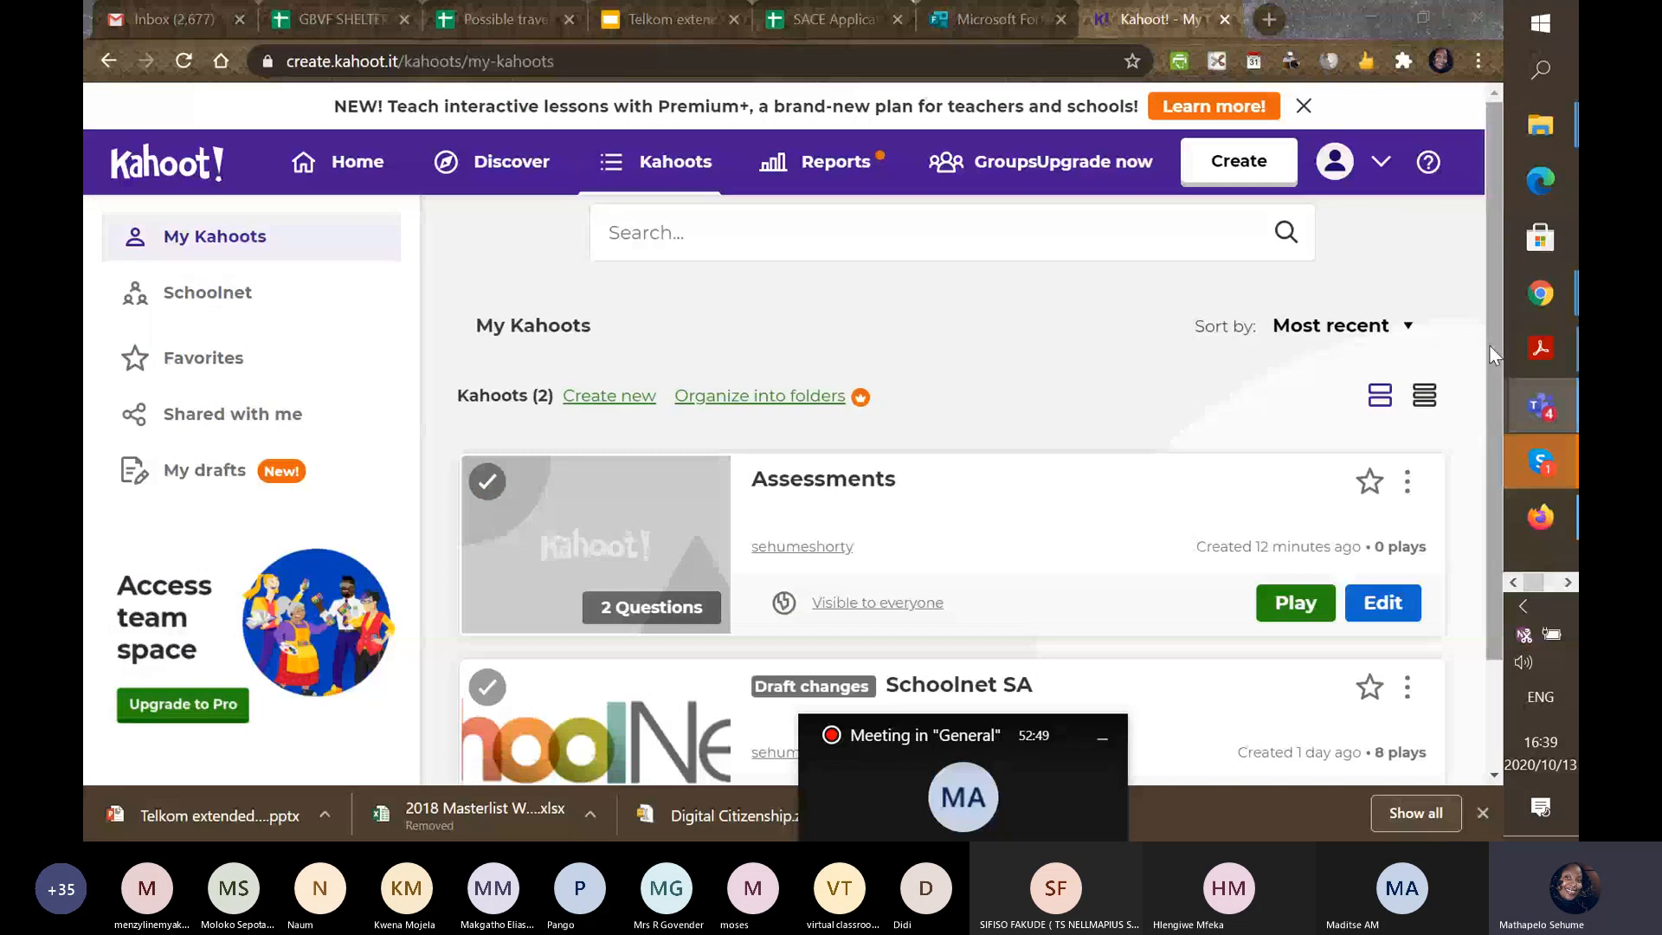
scroll(1489, 346, "down", 2)
left_click(1381, 494)
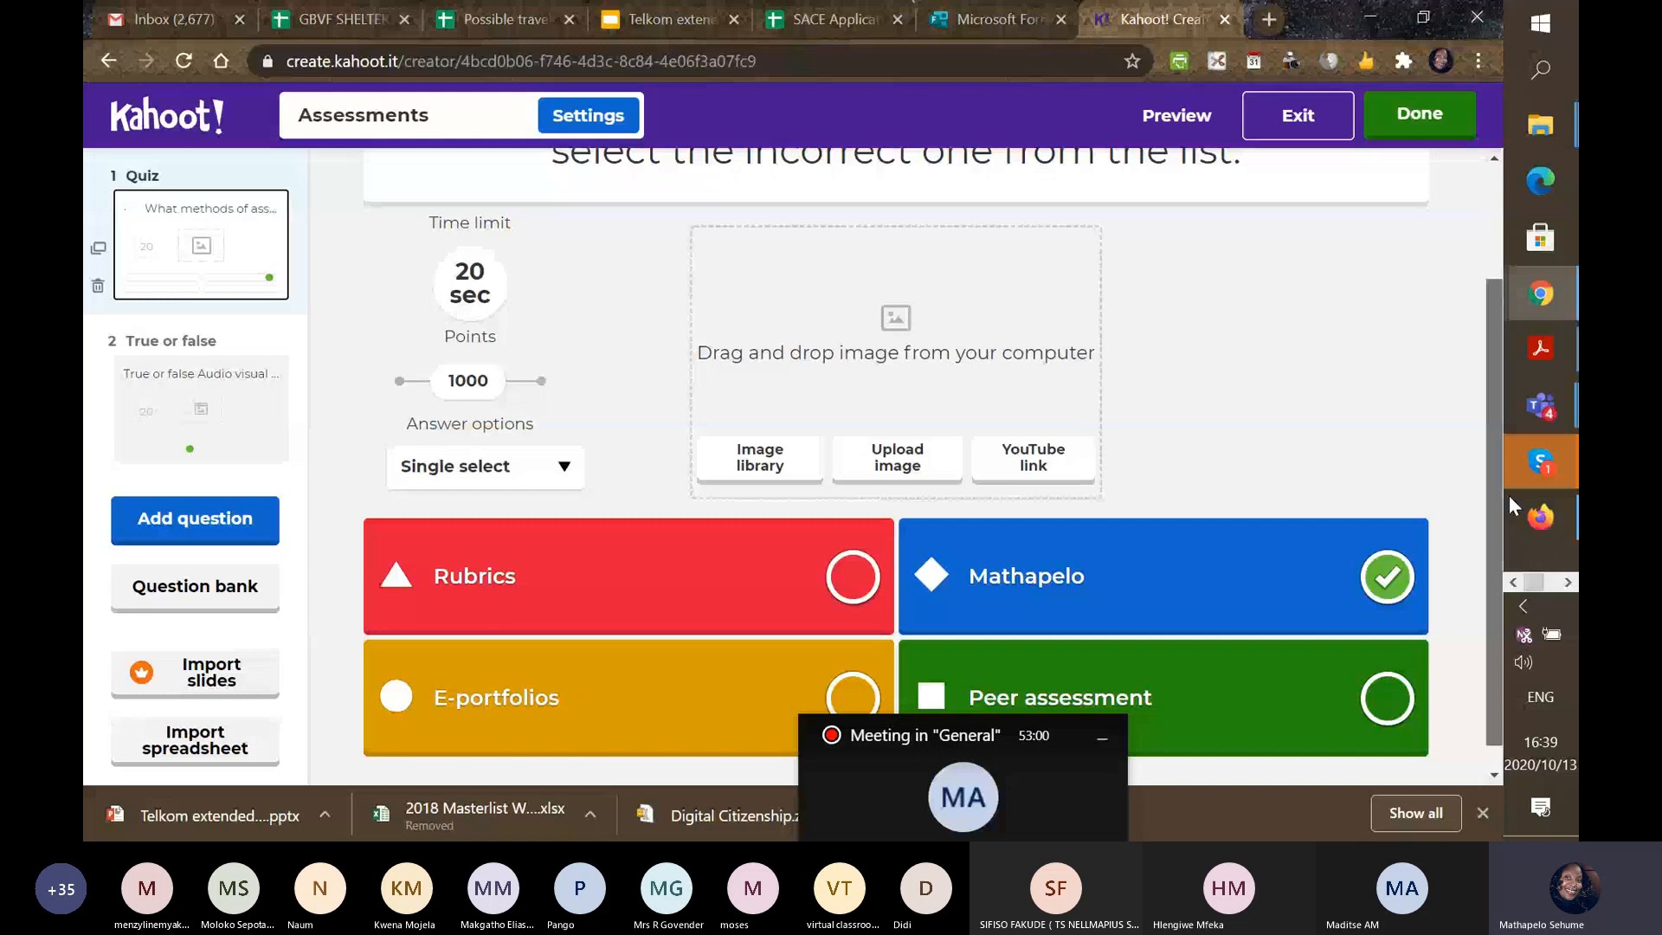
left_click_drag(1509, 497, 1506, 381)
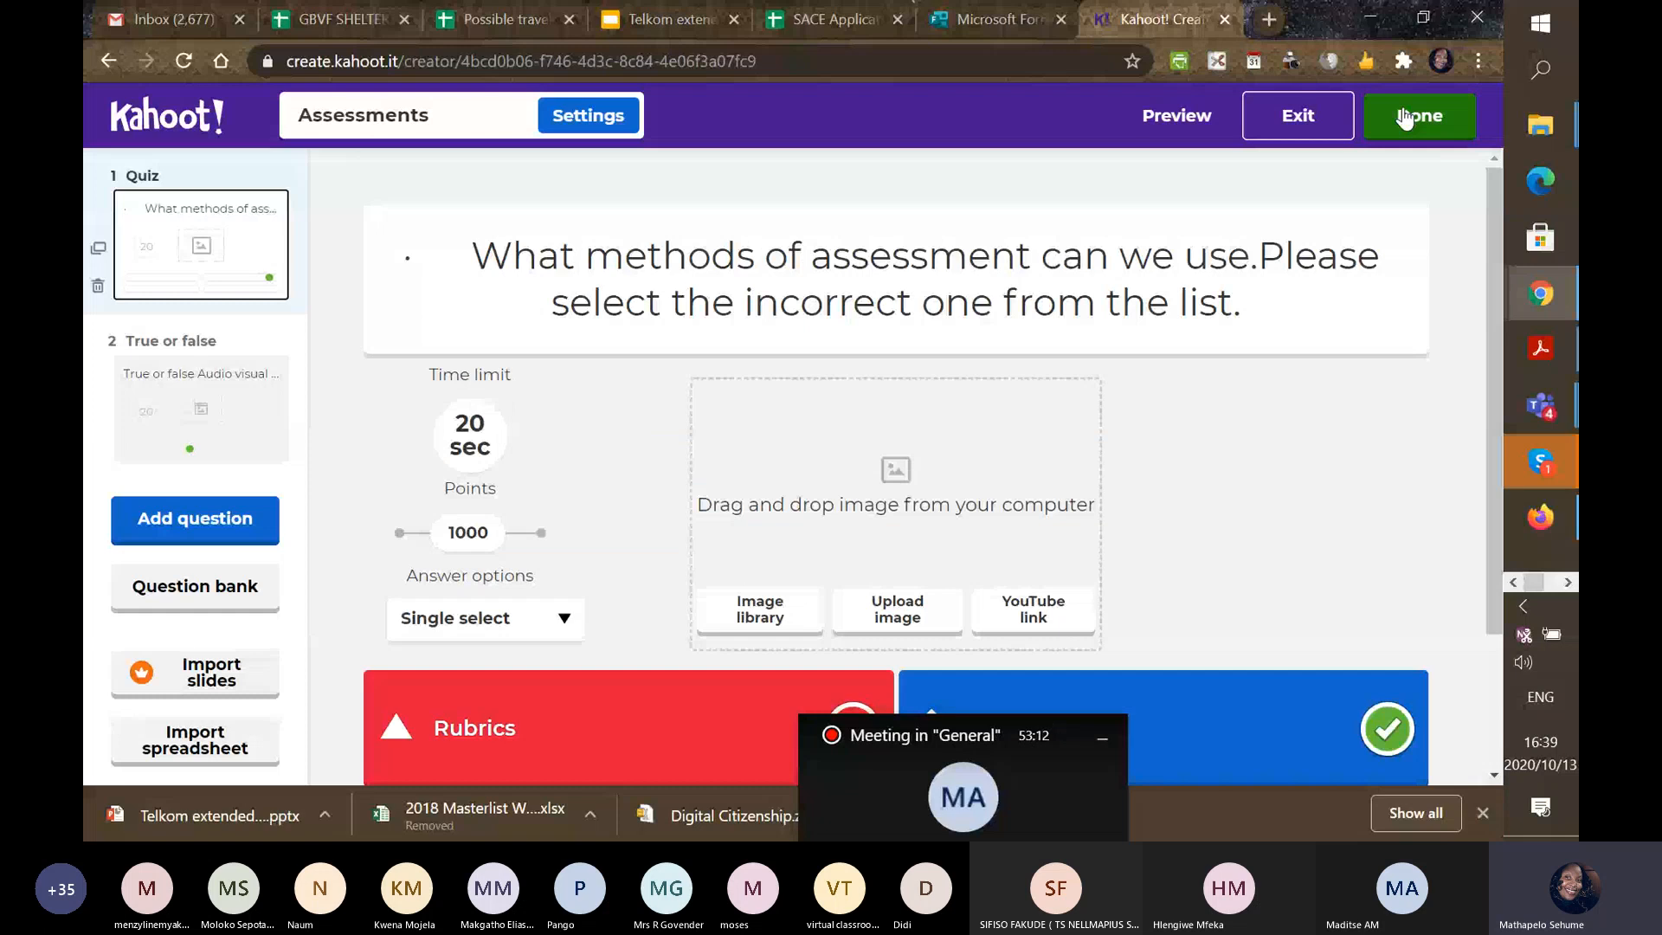
Close the Kahoot editor with Done and return to My Kahoots.
left_click(1405, 118)
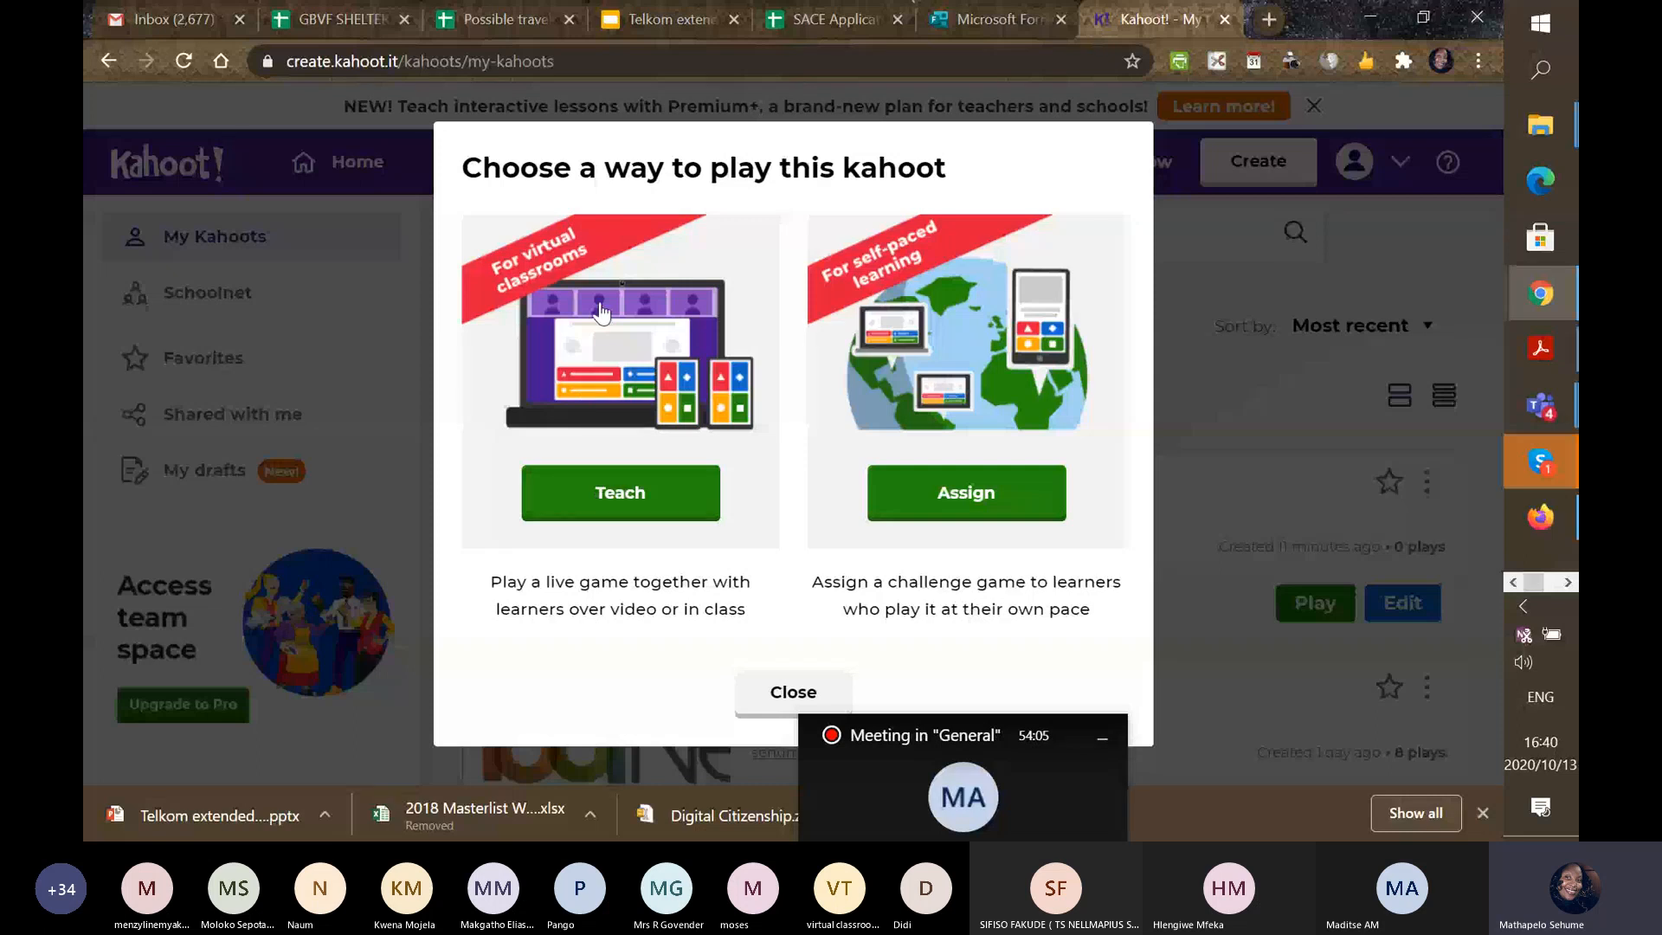
left_click(595, 496)
Assign the kahoot as a challenge ending Wed 14 Oct at 12:00 PM.
left_click(958, 505)
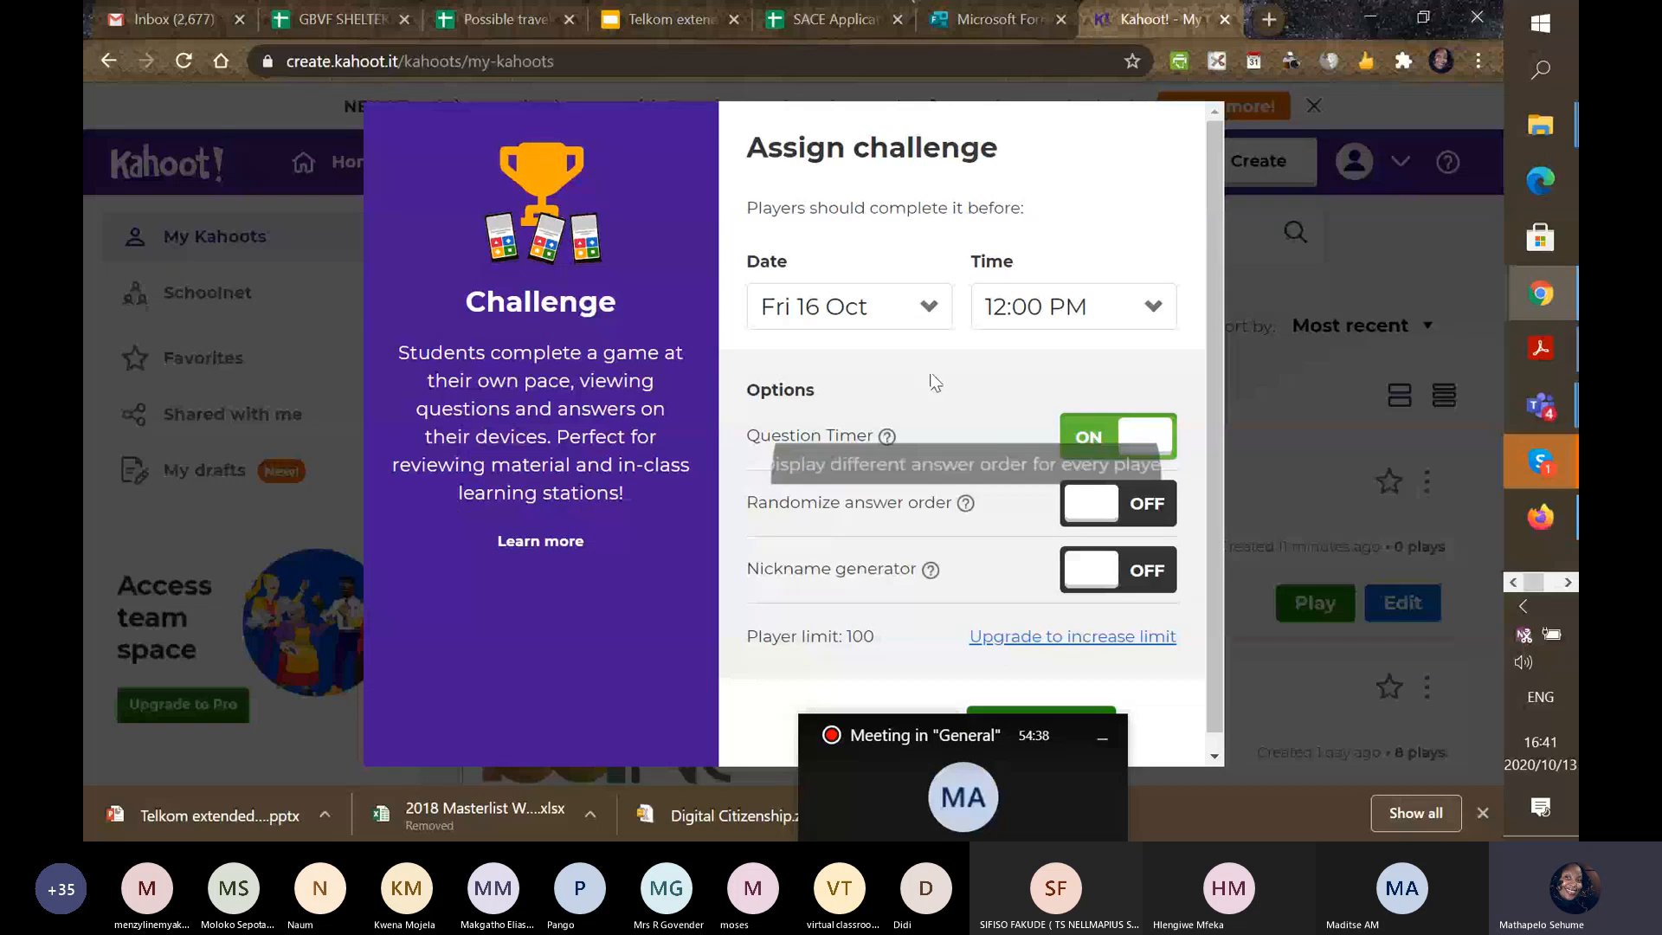
left_click(928, 310)
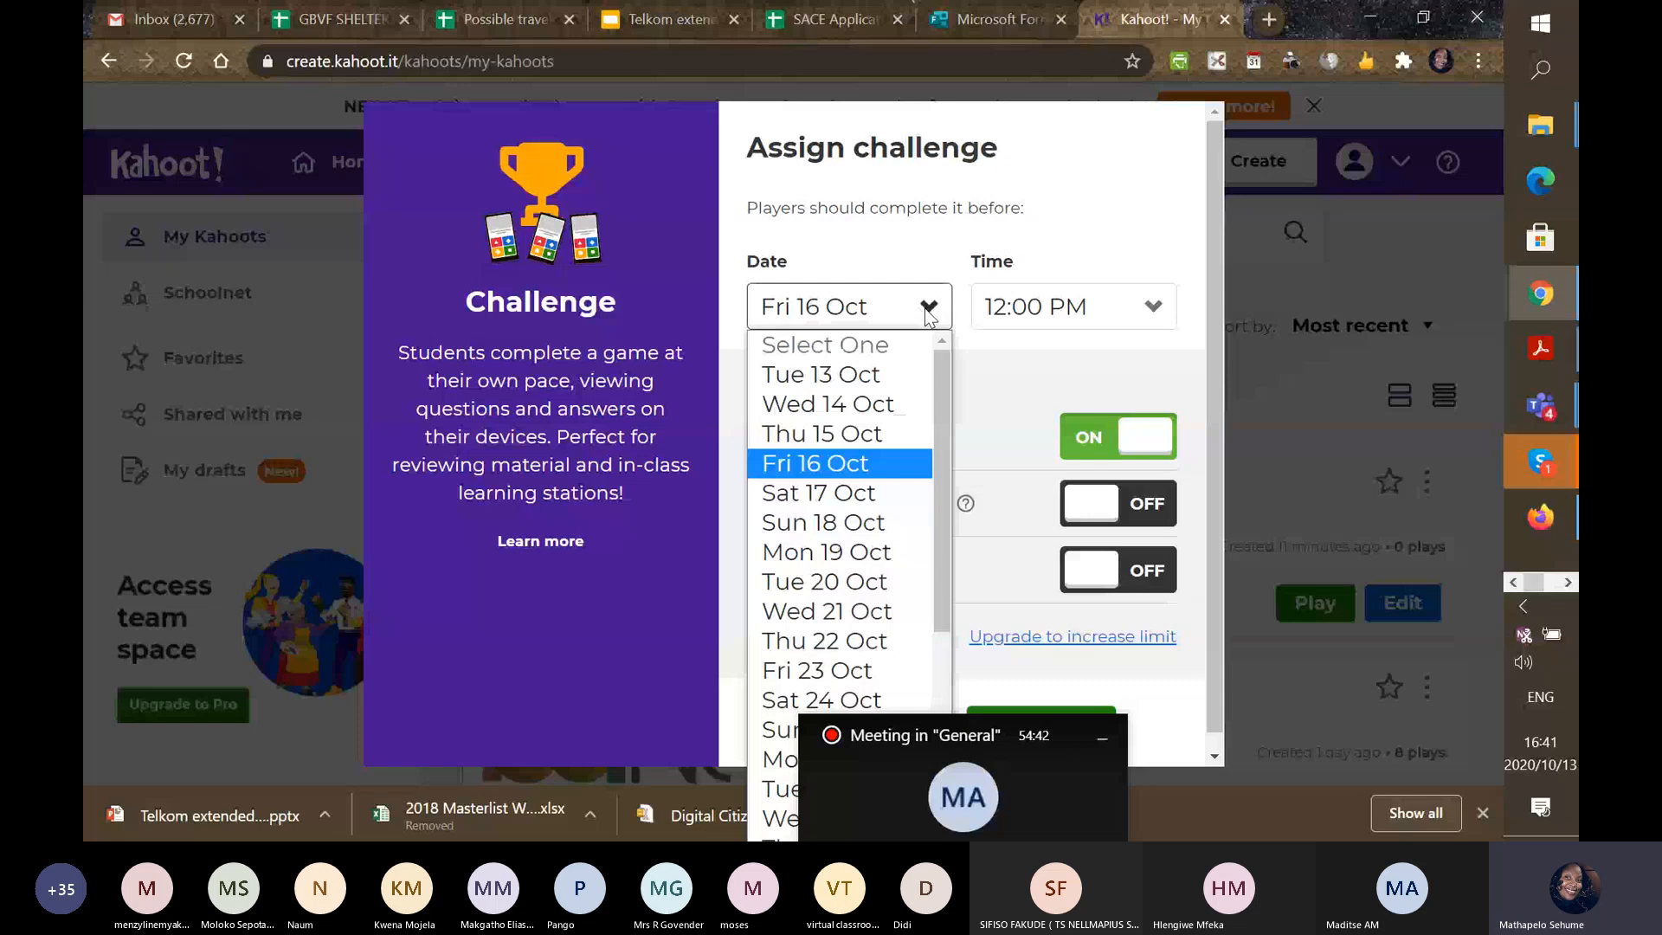
left_click(868, 404)
left_click(1155, 309)
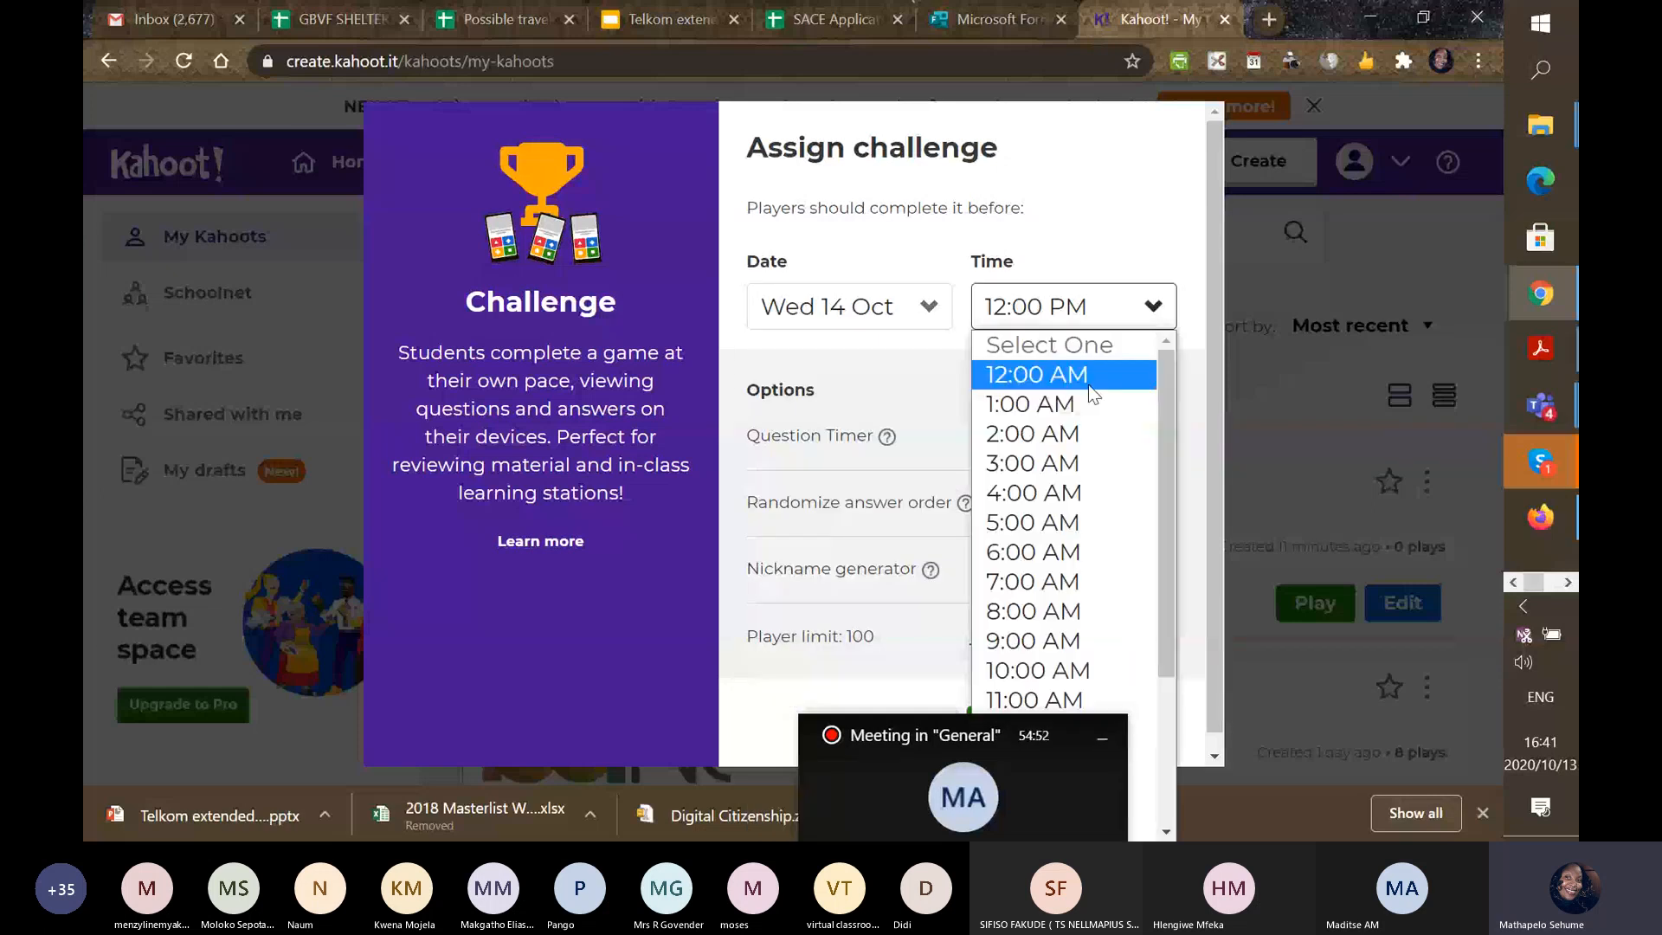
left_click(1065, 561)
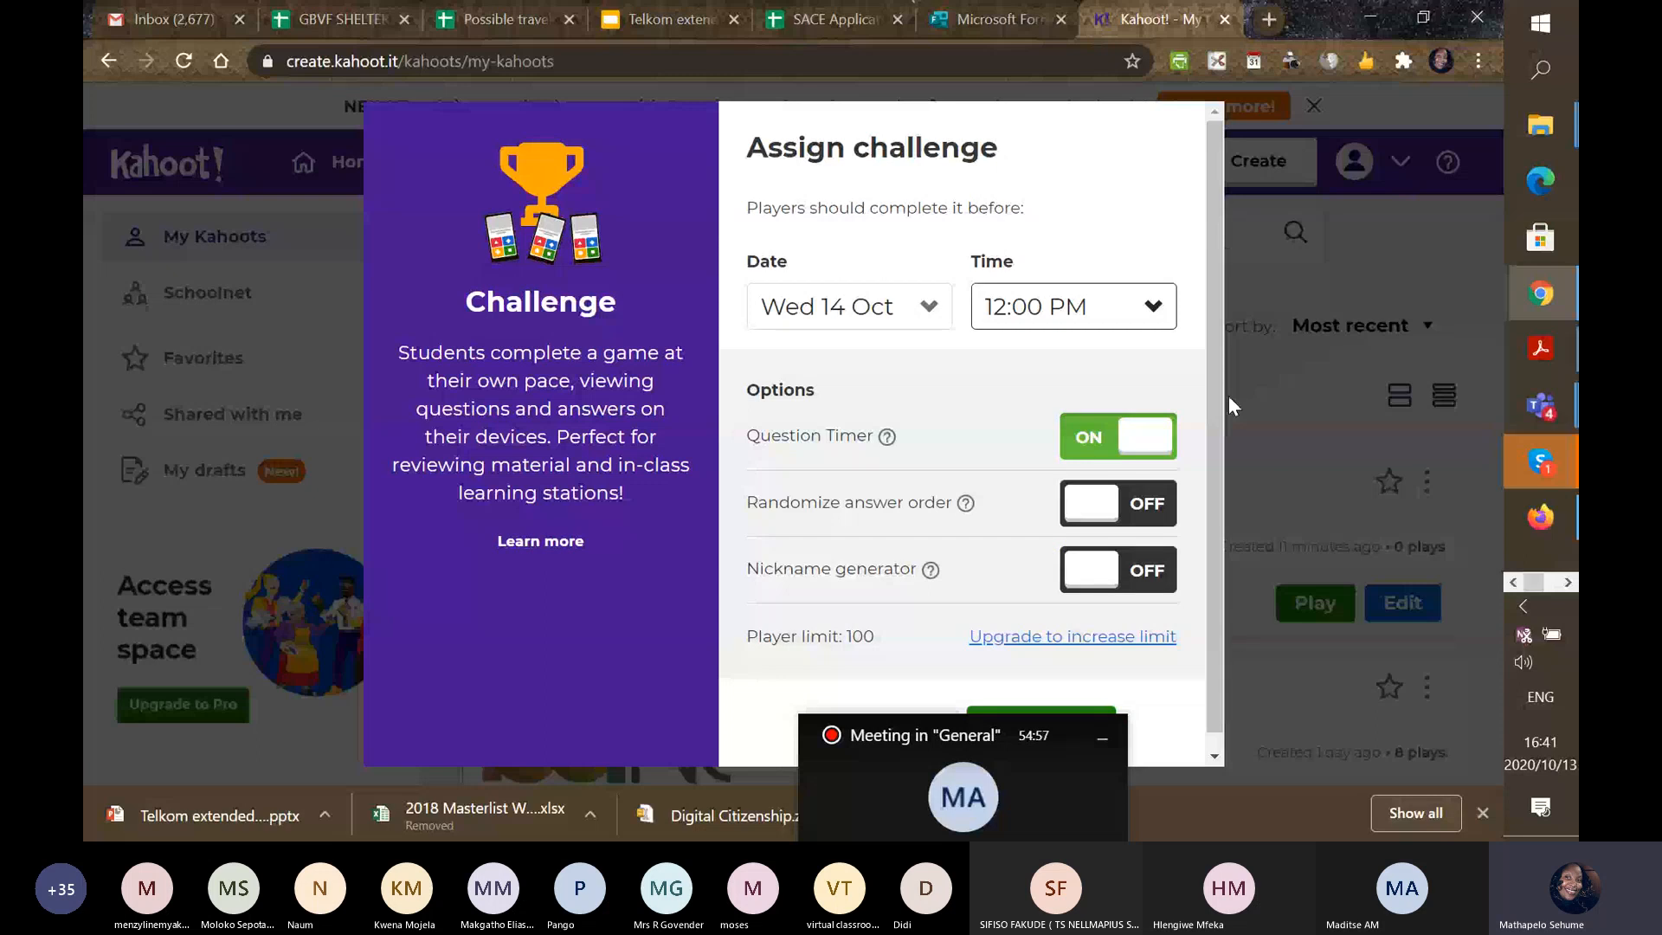
Turn on randomized answer order and reveal the remaining challenge settings.
scroll(1132, 500, "down", 1)
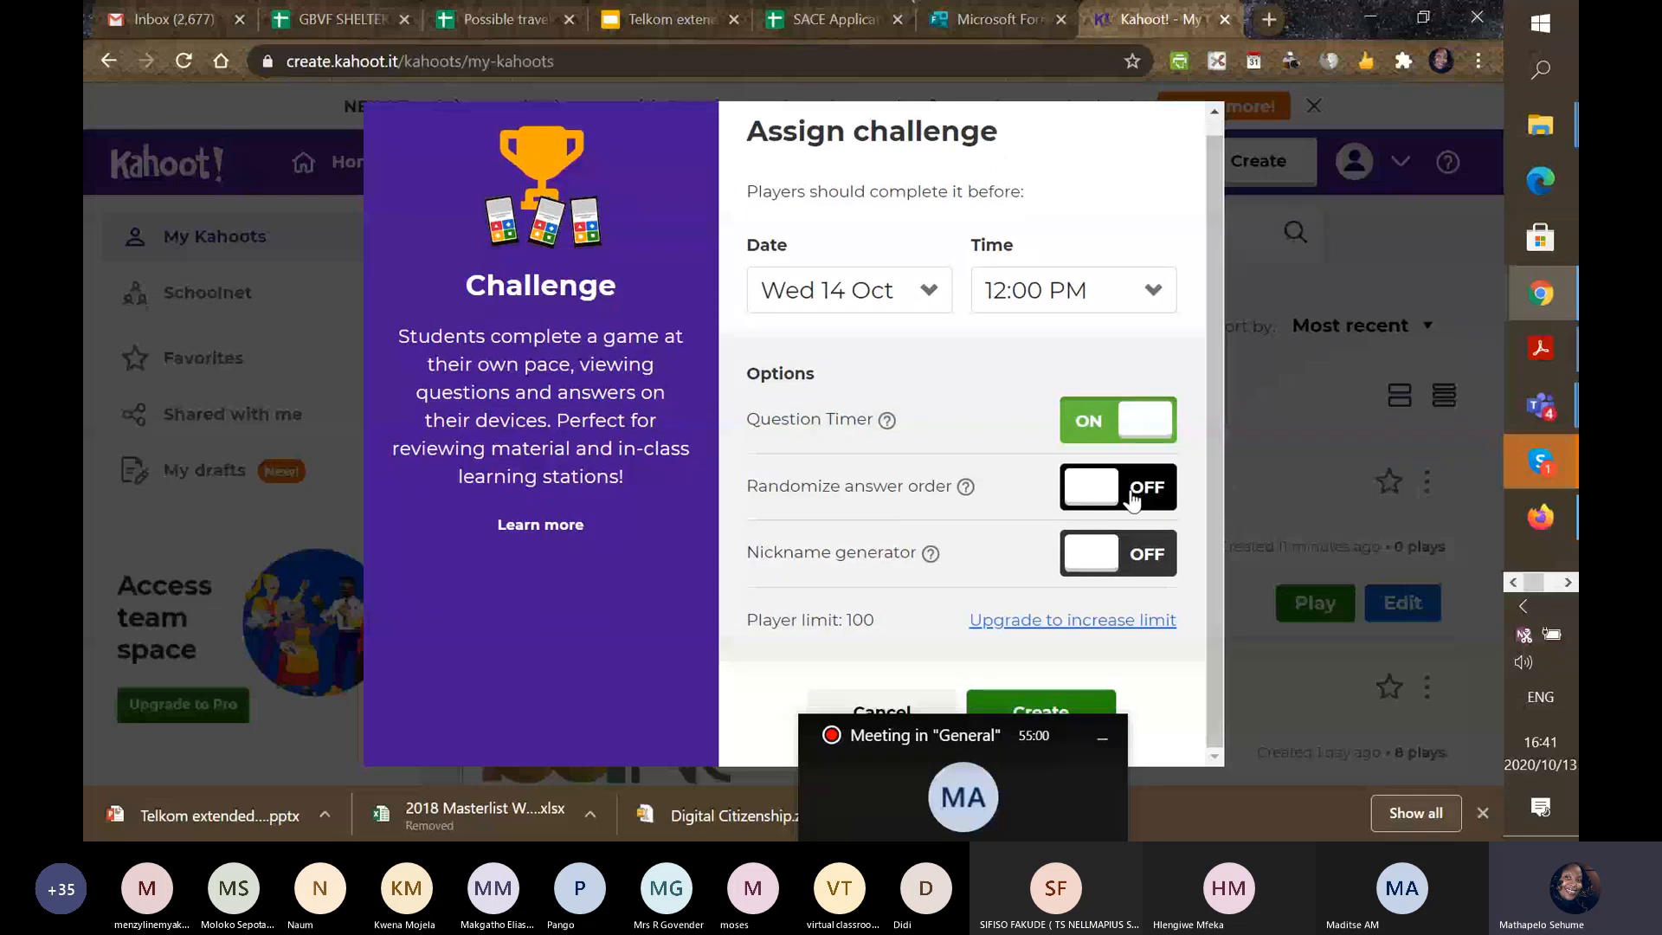
left_click(1134, 497)
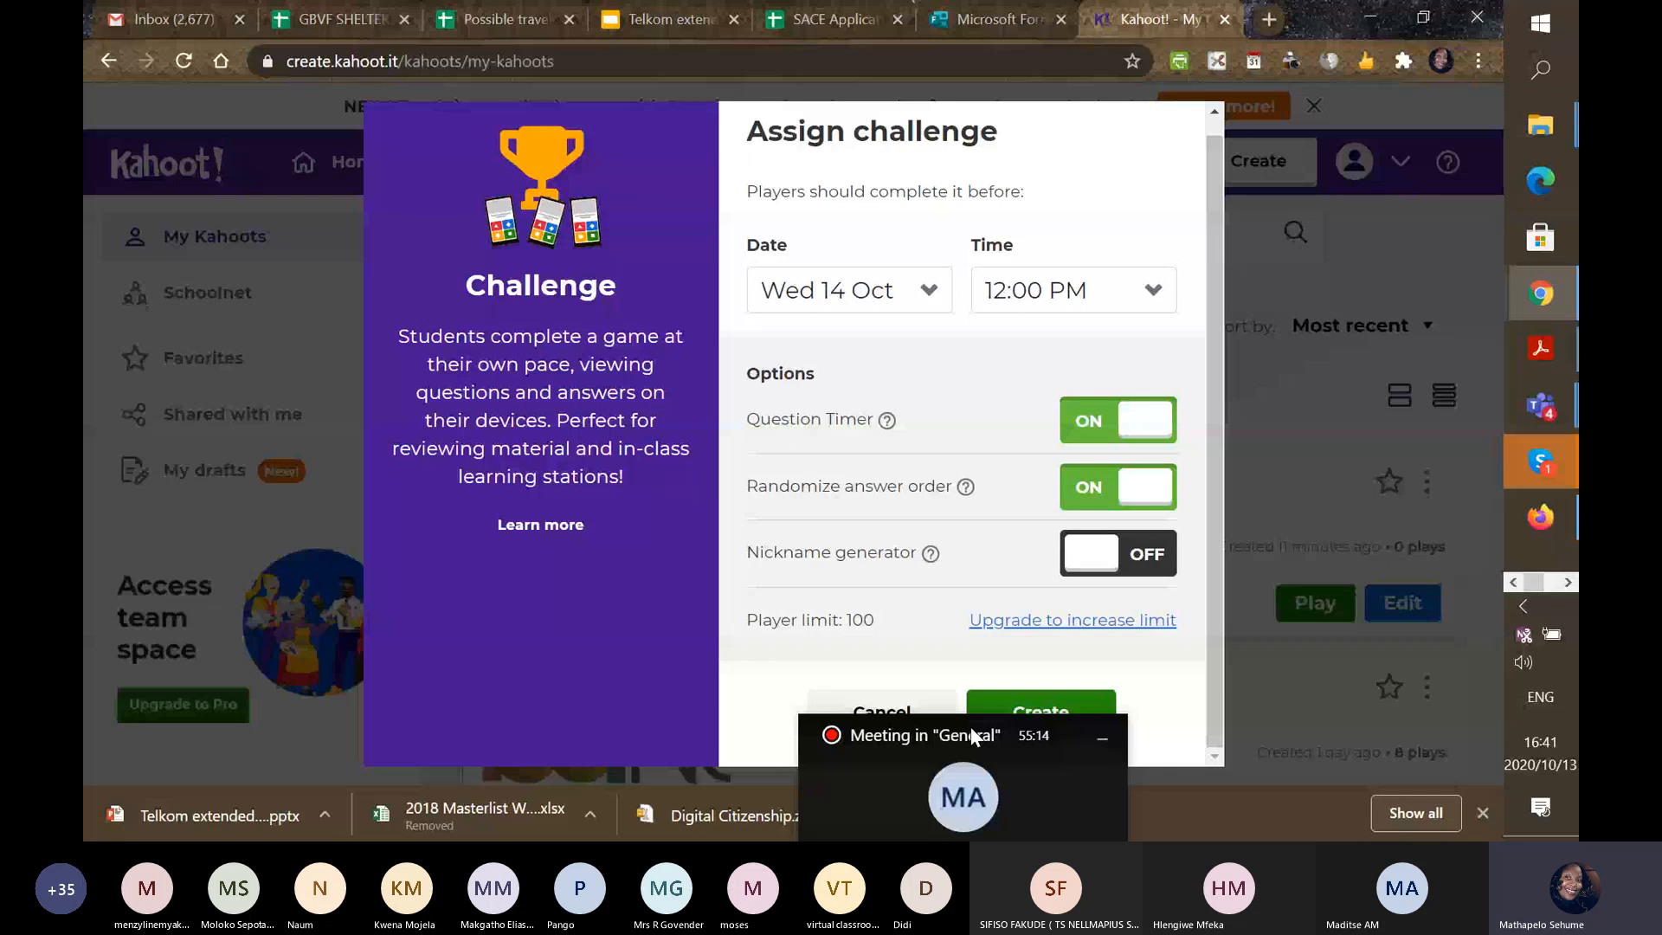
left_click_drag(969, 727, 1332, 28)
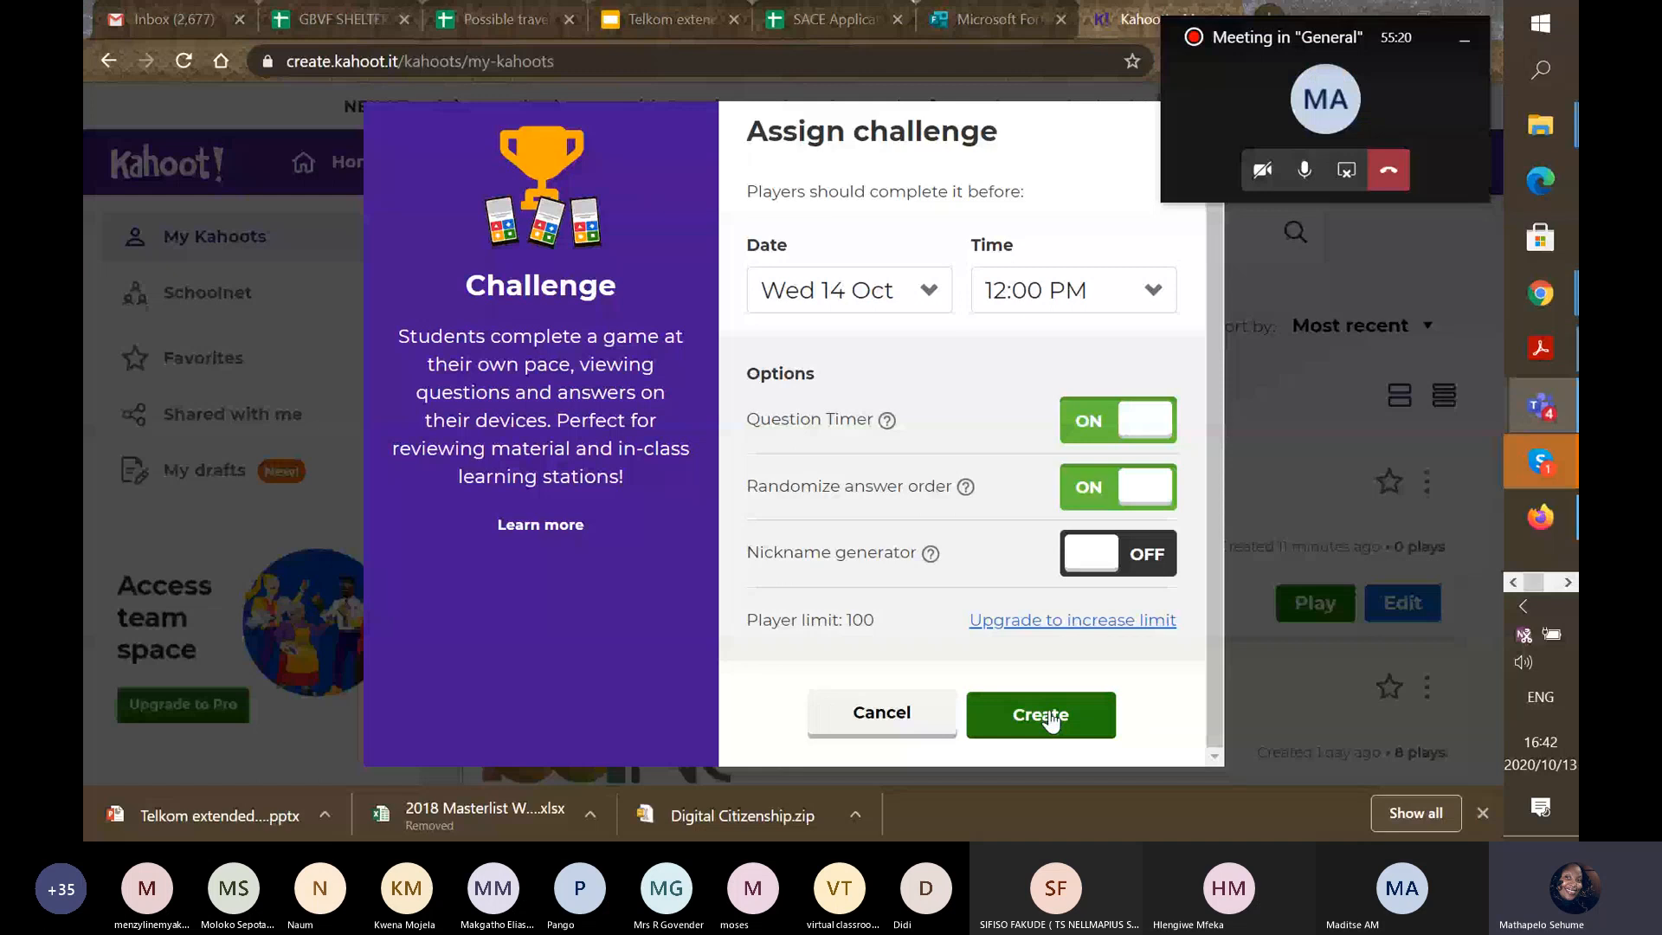
Create the challenge, copy its URL, and send the link to Microsoft Teams sharing.
left_click(1047, 715)
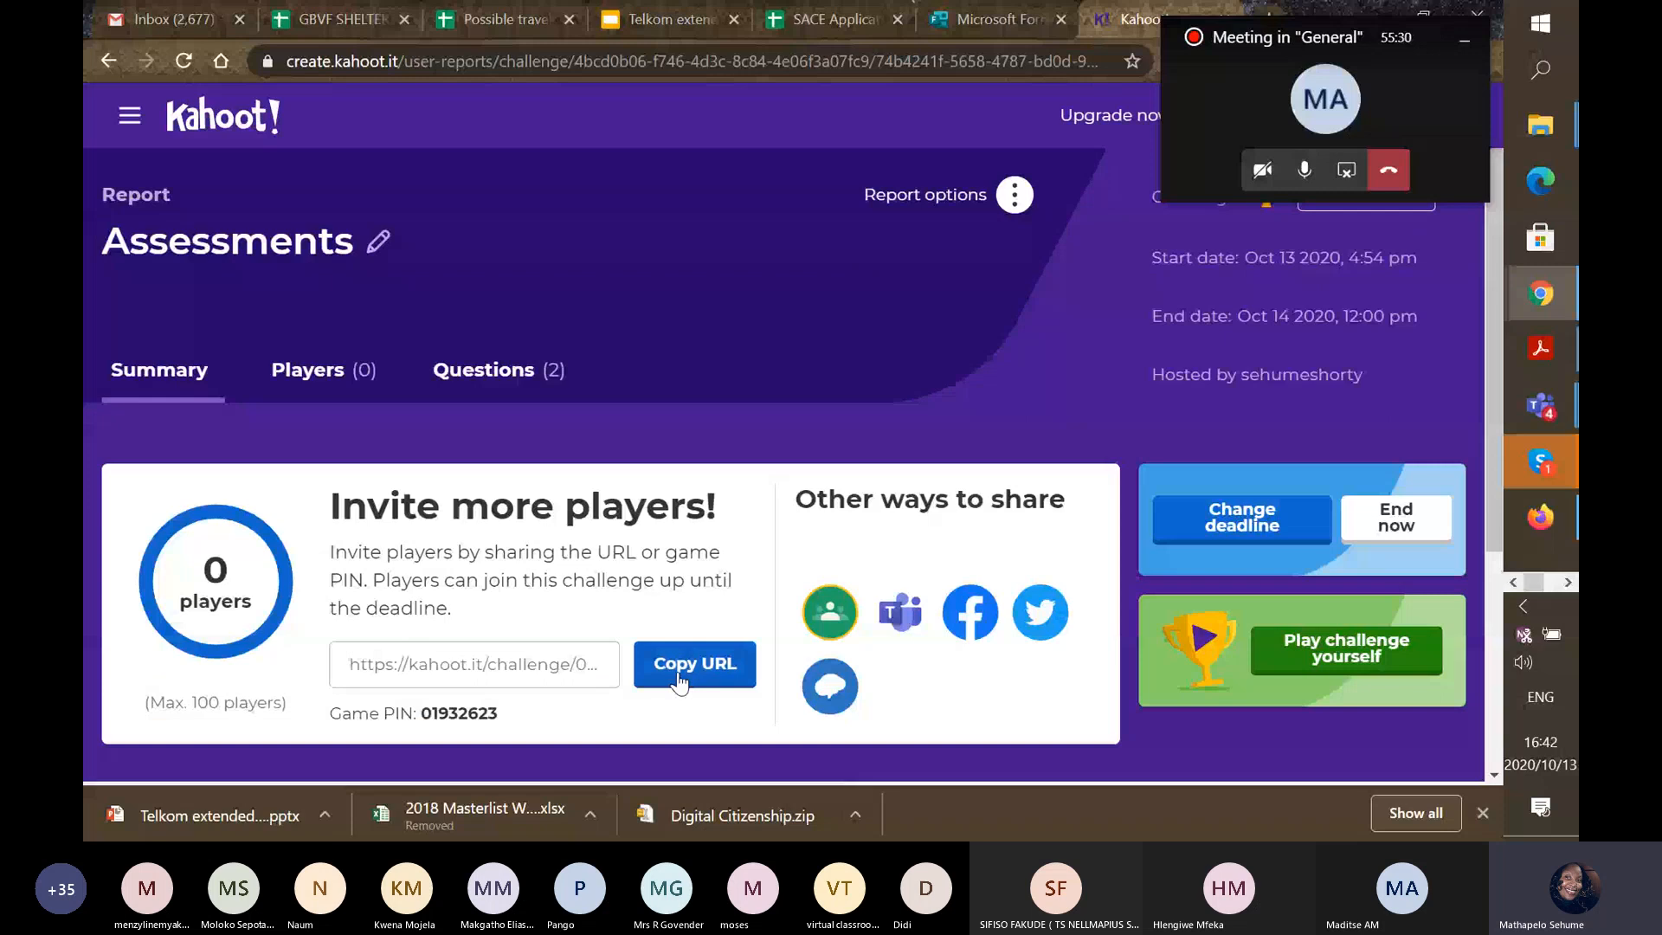
left_click(679, 682)
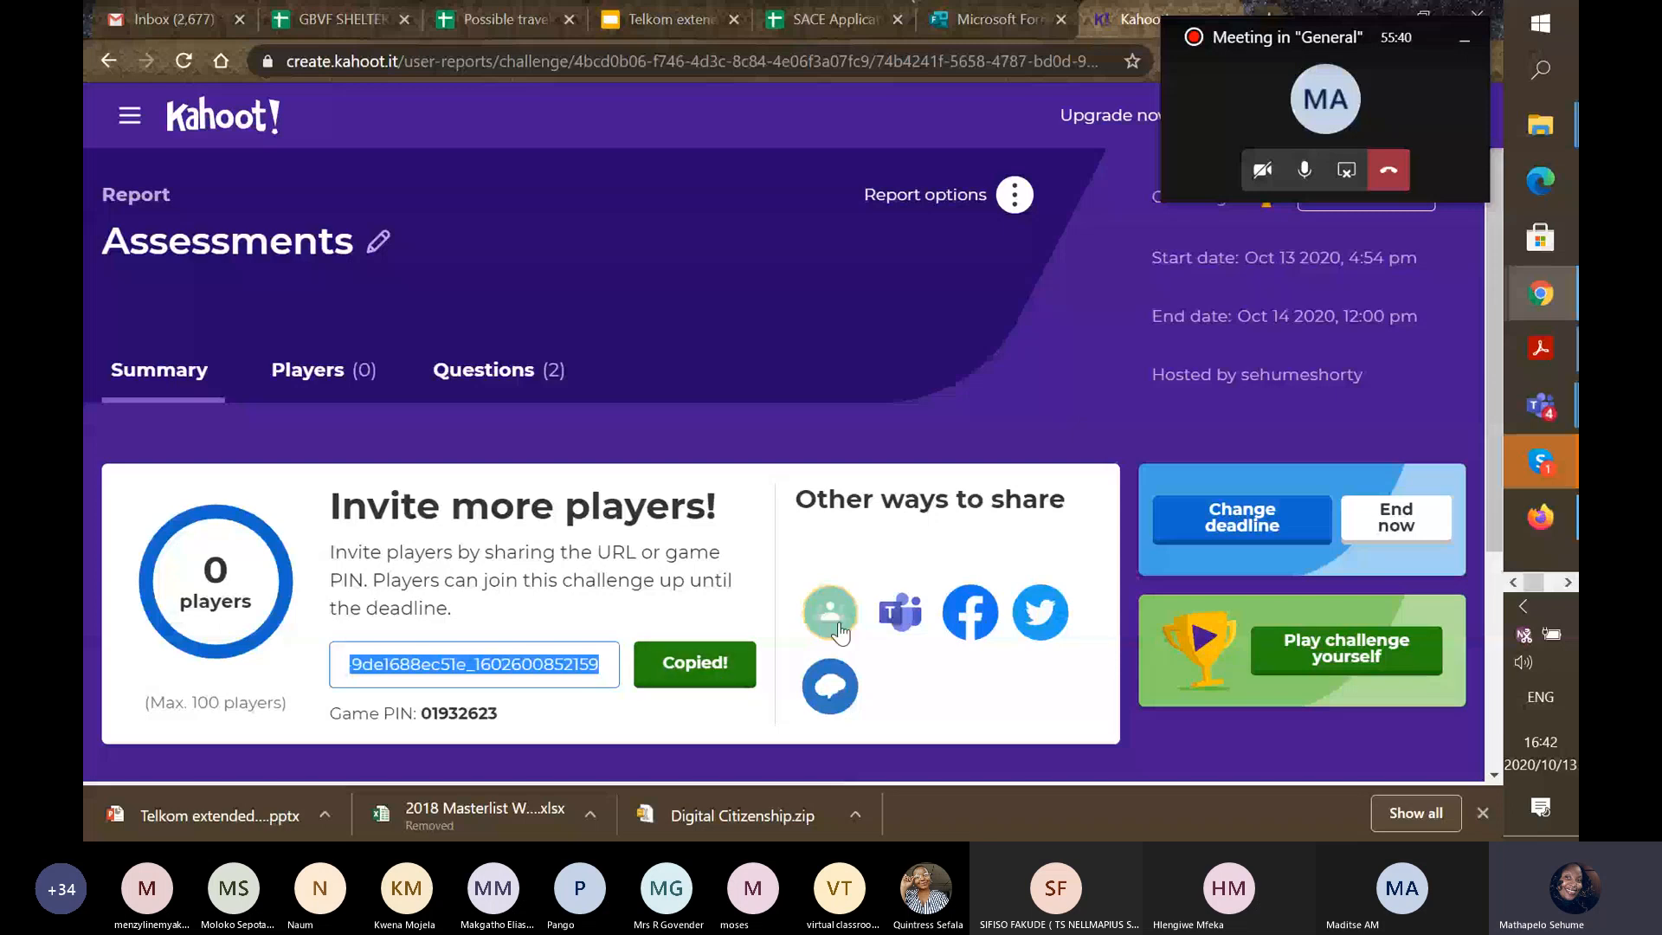
left_click(921, 623)
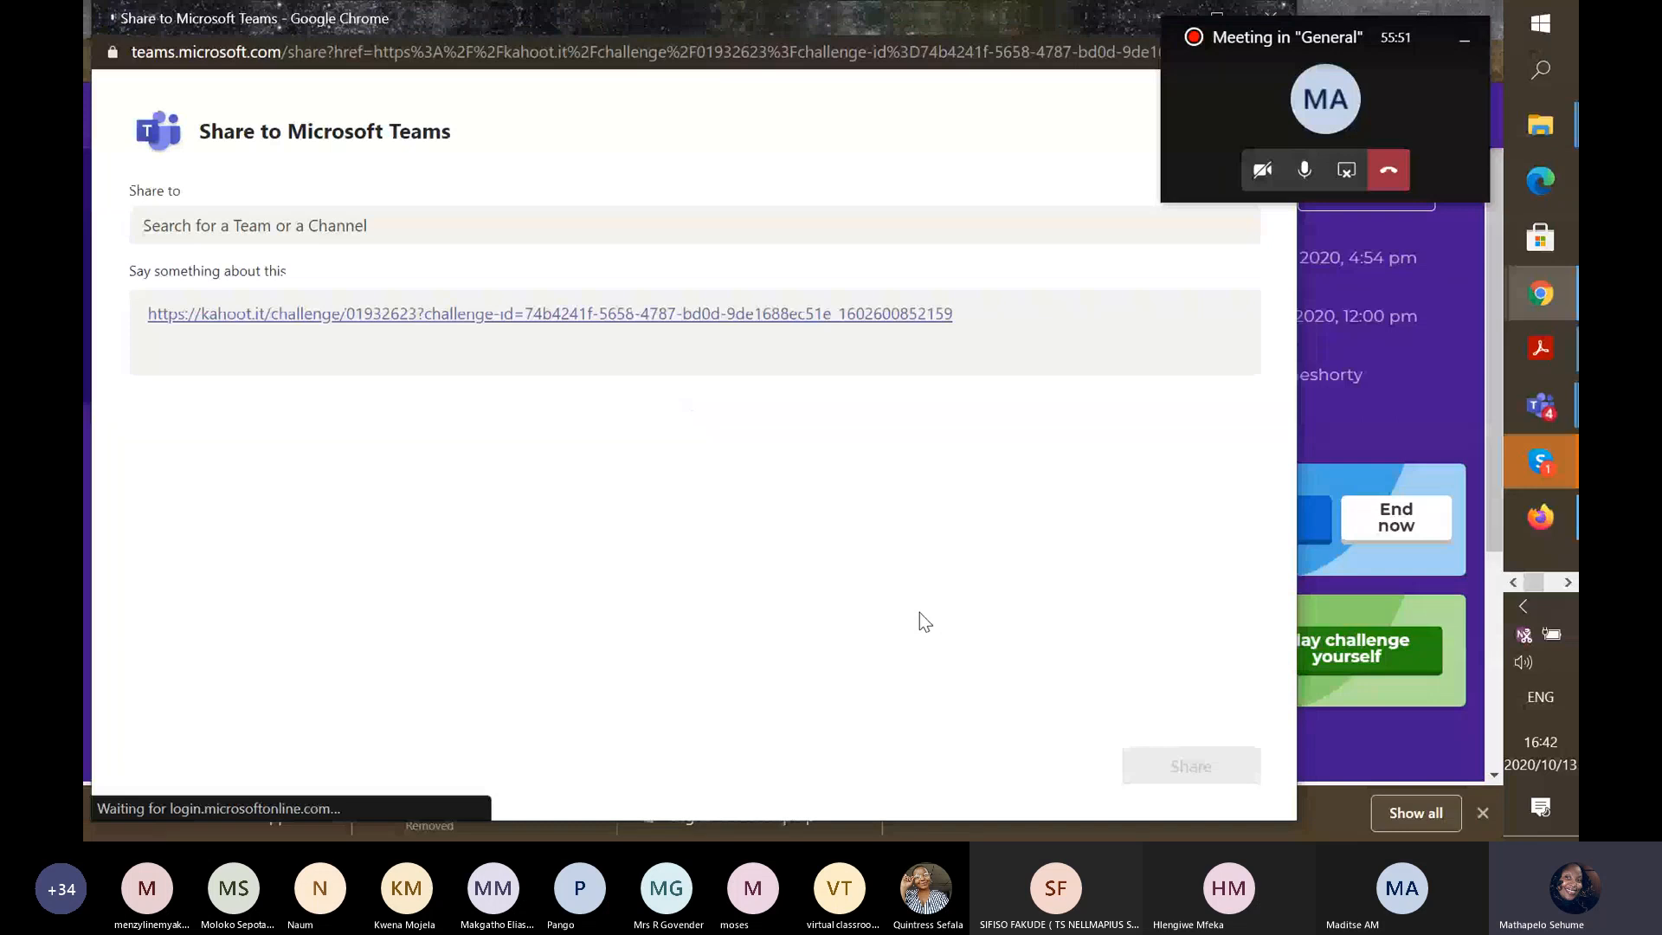
Find the channel by searching 'Telko' and share the link to Telkom Extended Programme > General.
left_click(428, 226)
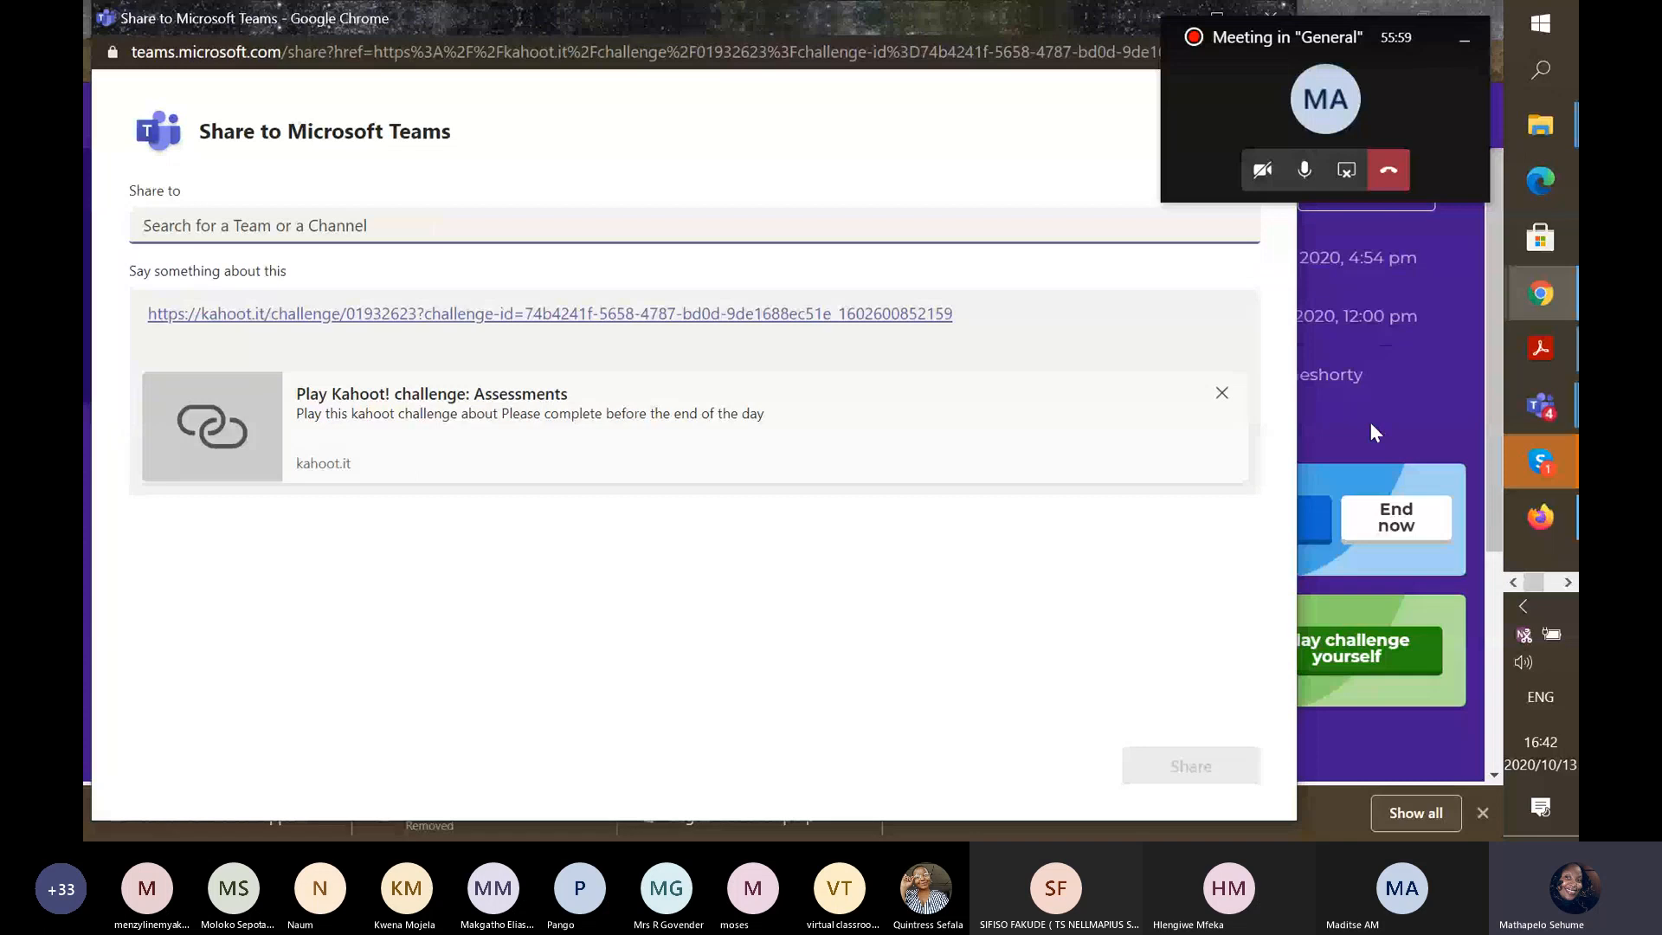
left_click(1541, 407)
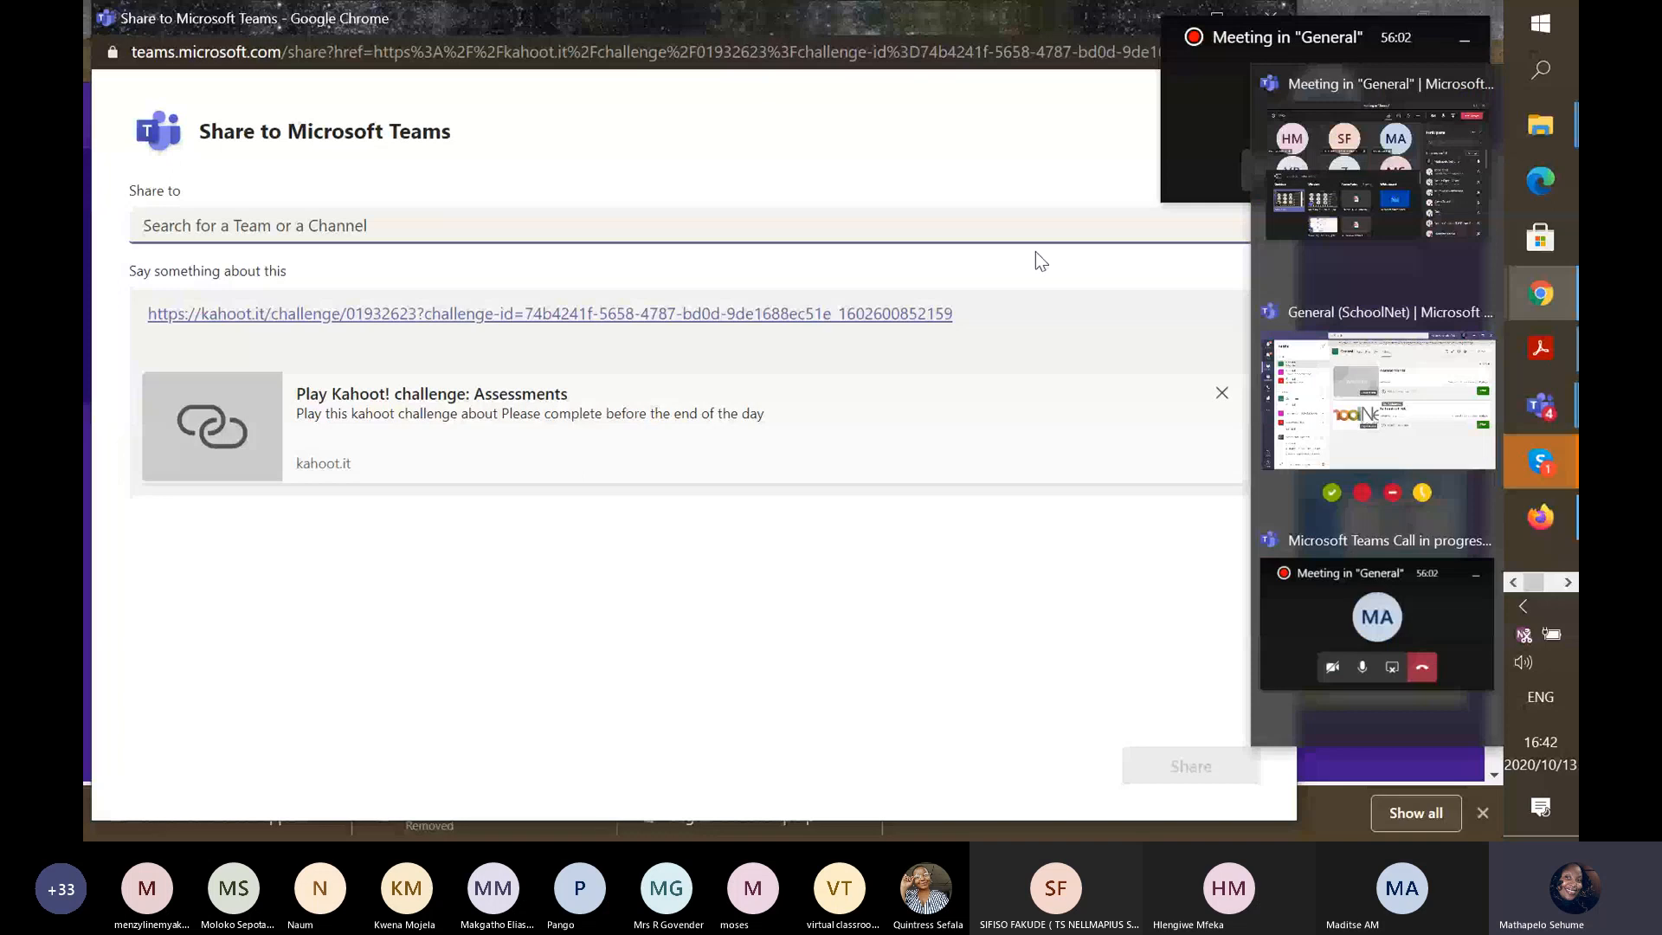
left_click(815, 223)
type("Telk")
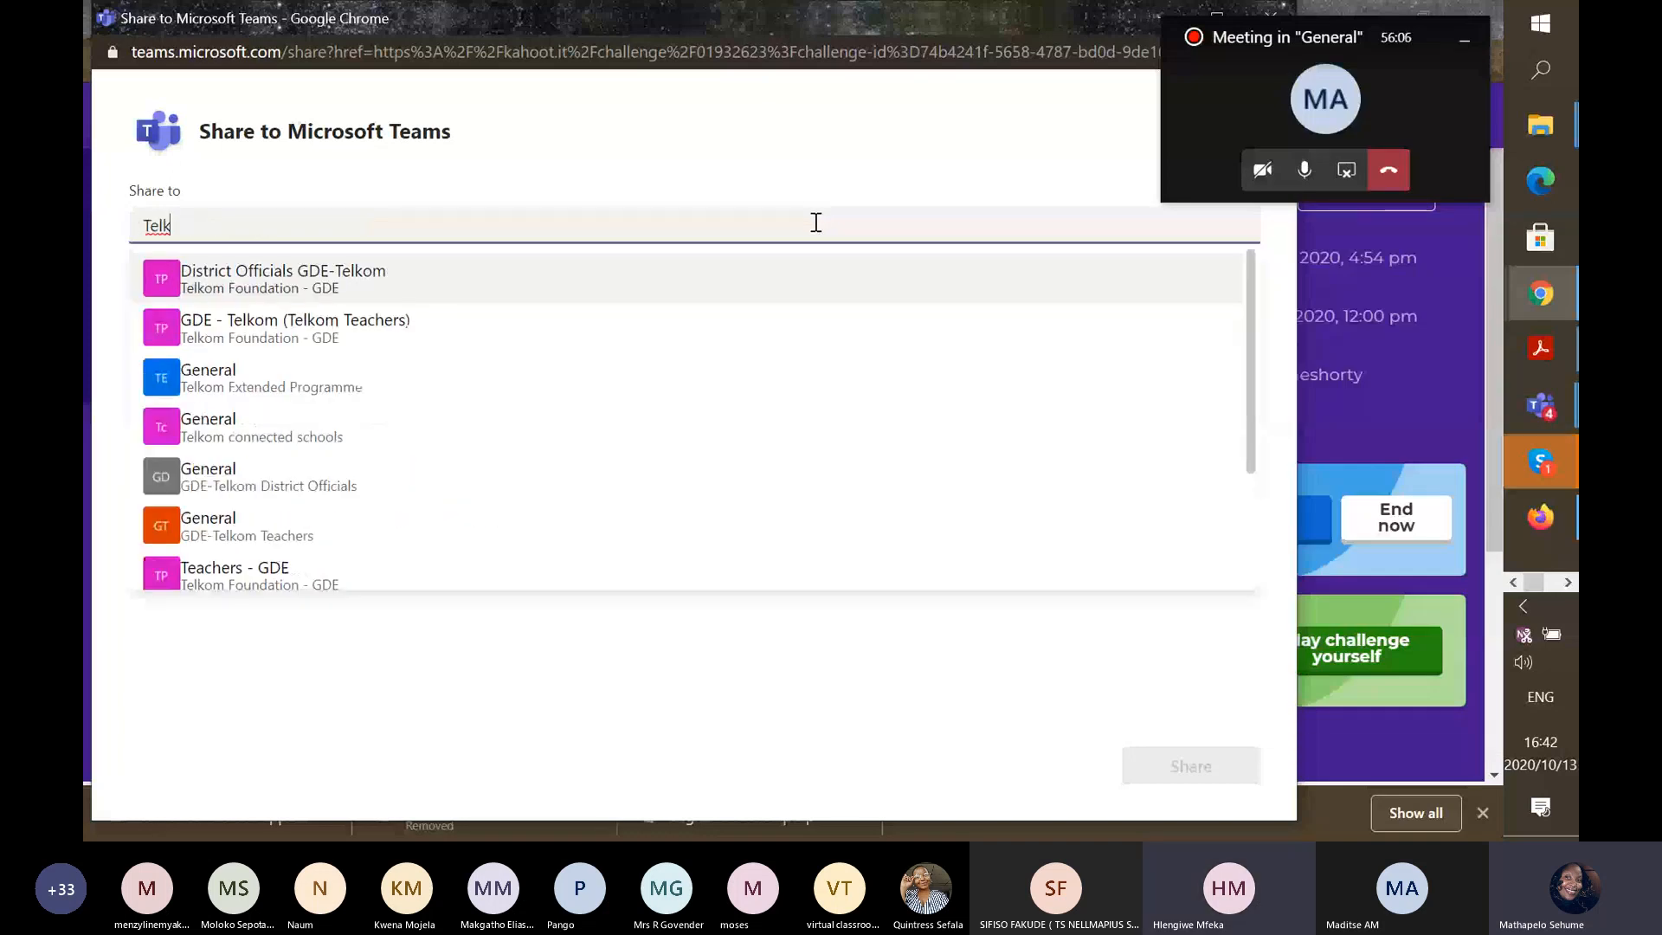
type("o")
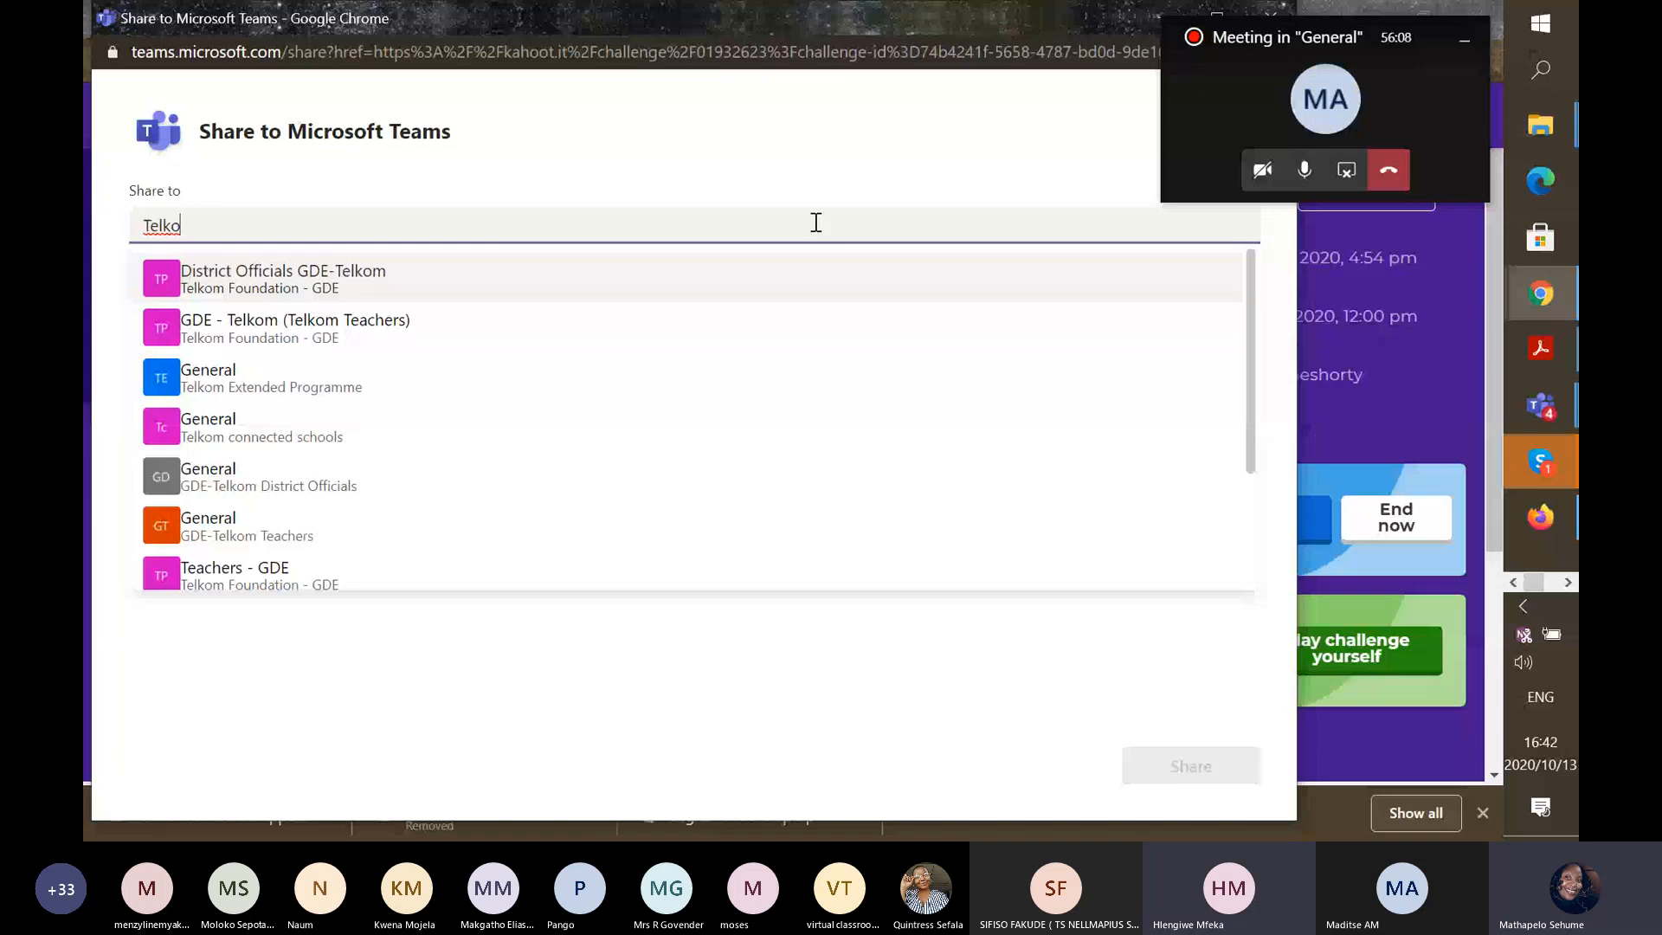
left_click(1191, 761)
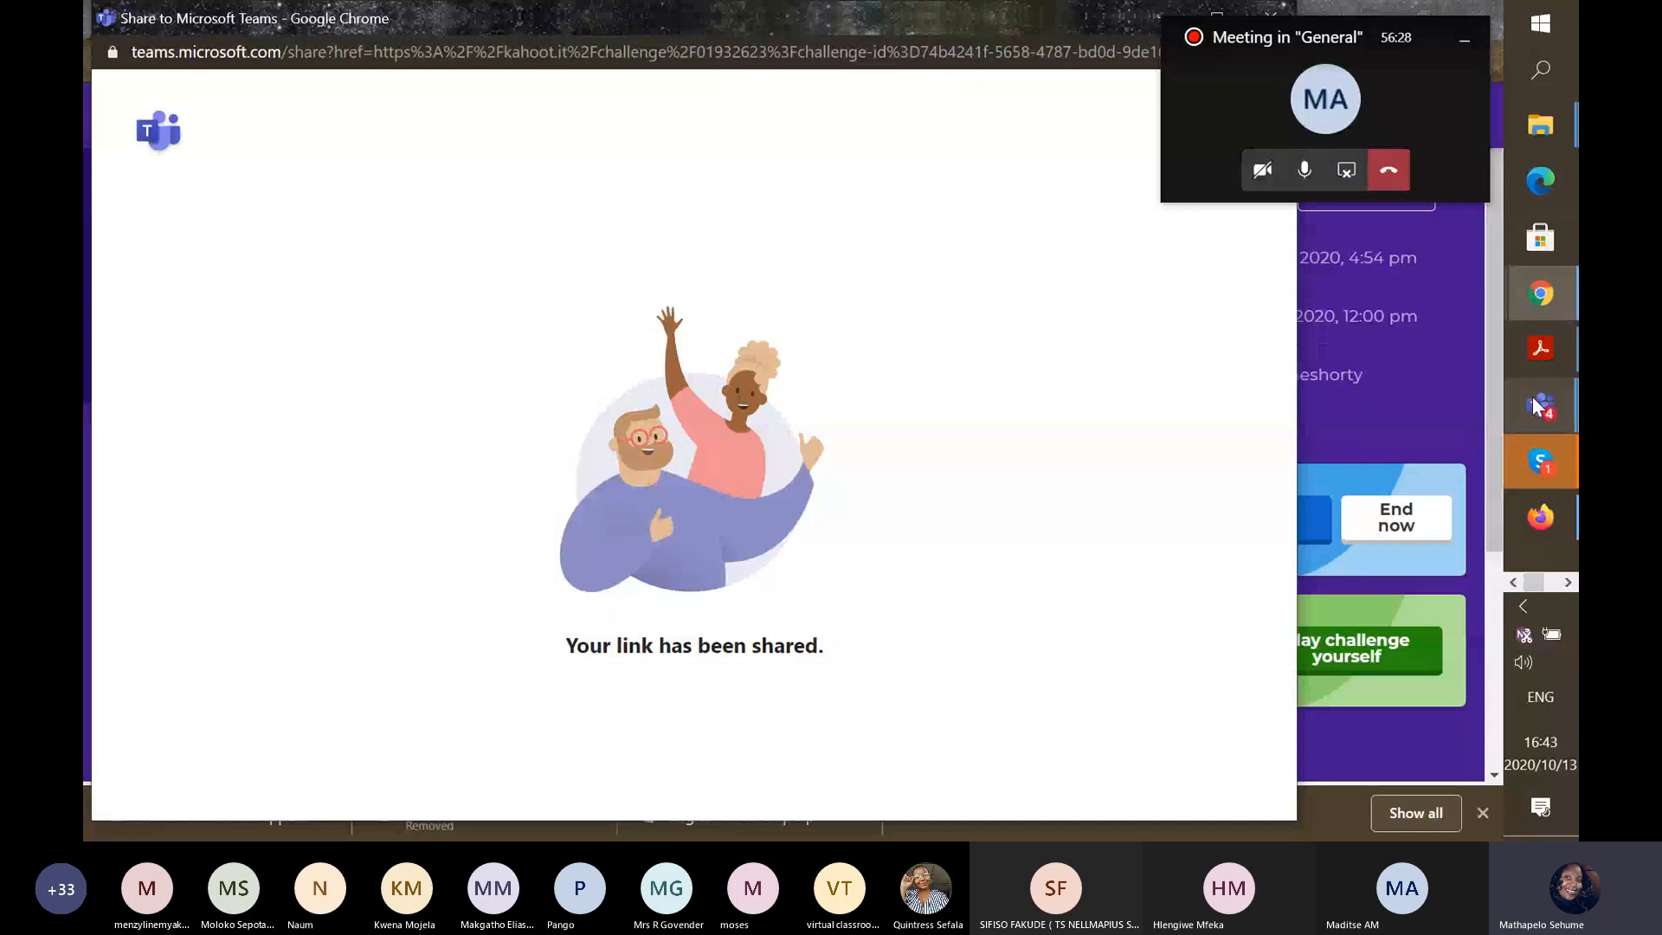
In Teams, go to Telkom Extended Programme's General channel and open the posted Kahoot link.
mouse_move(1535, 406)
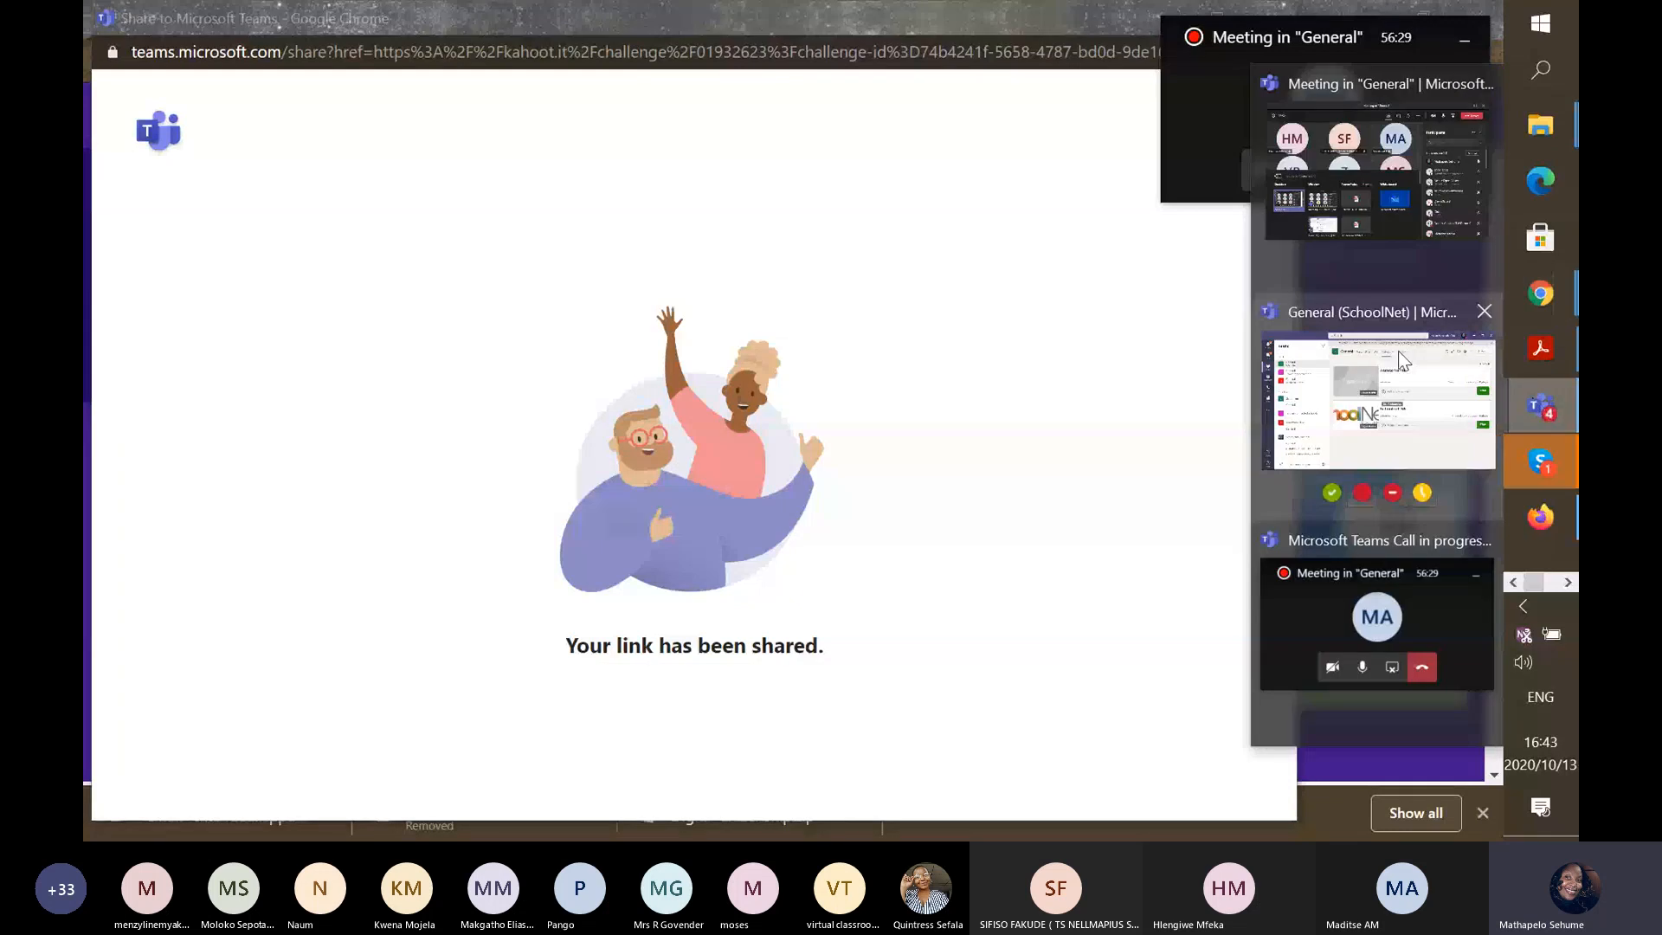
left_click(1399, 350)
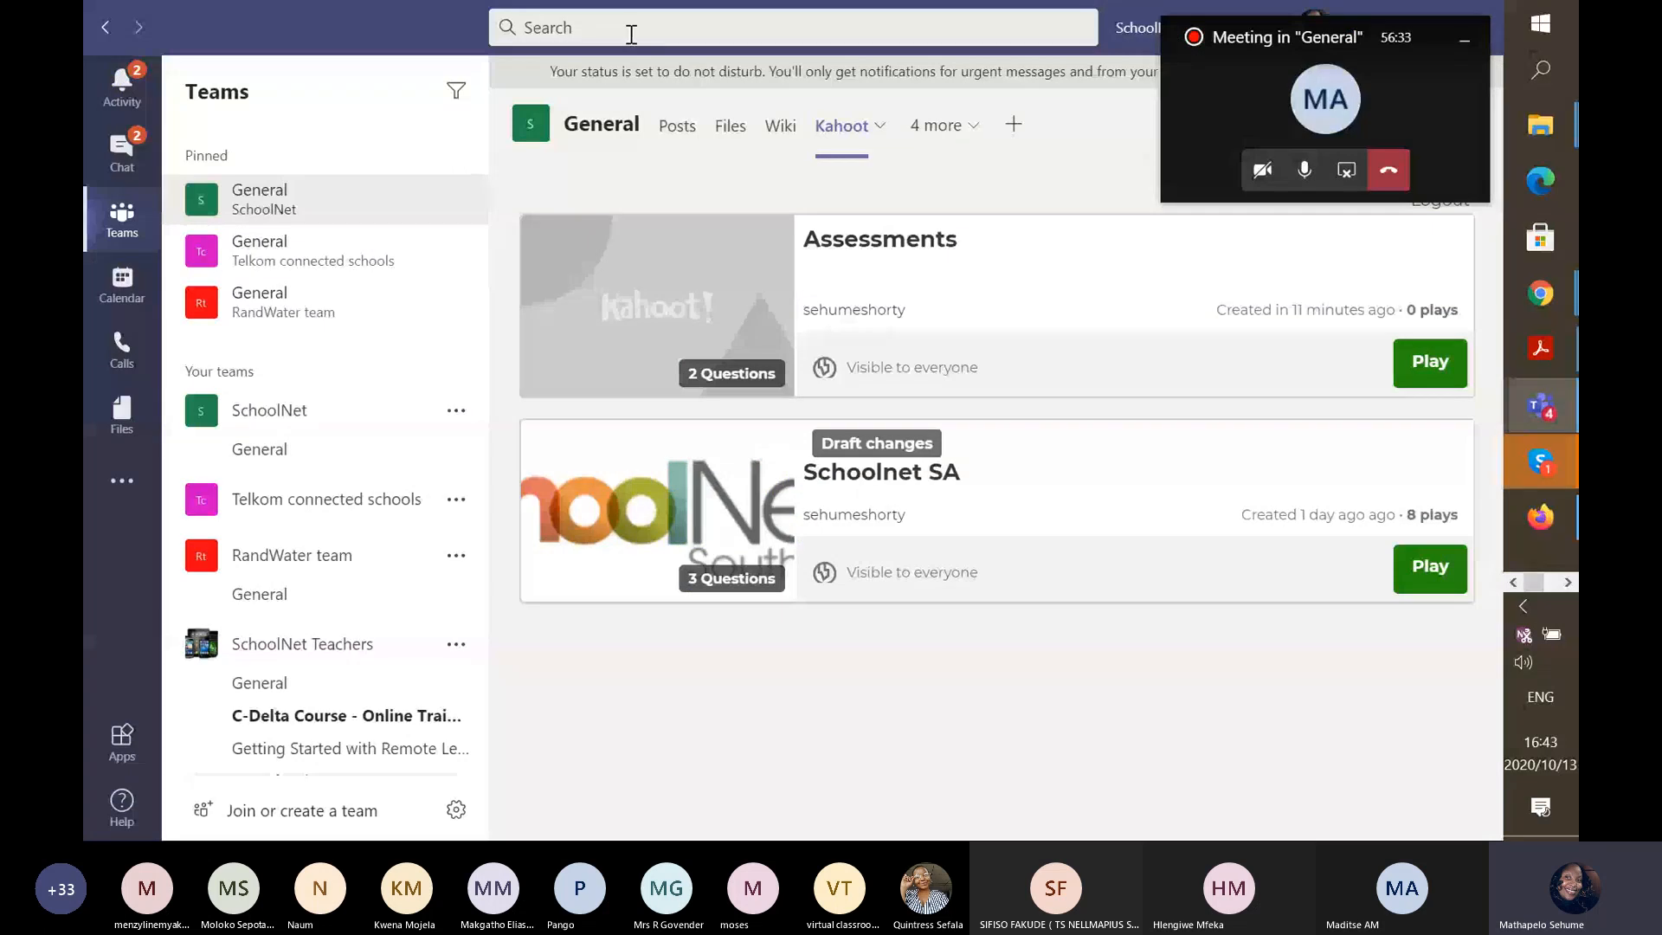
left_click(631, 33)
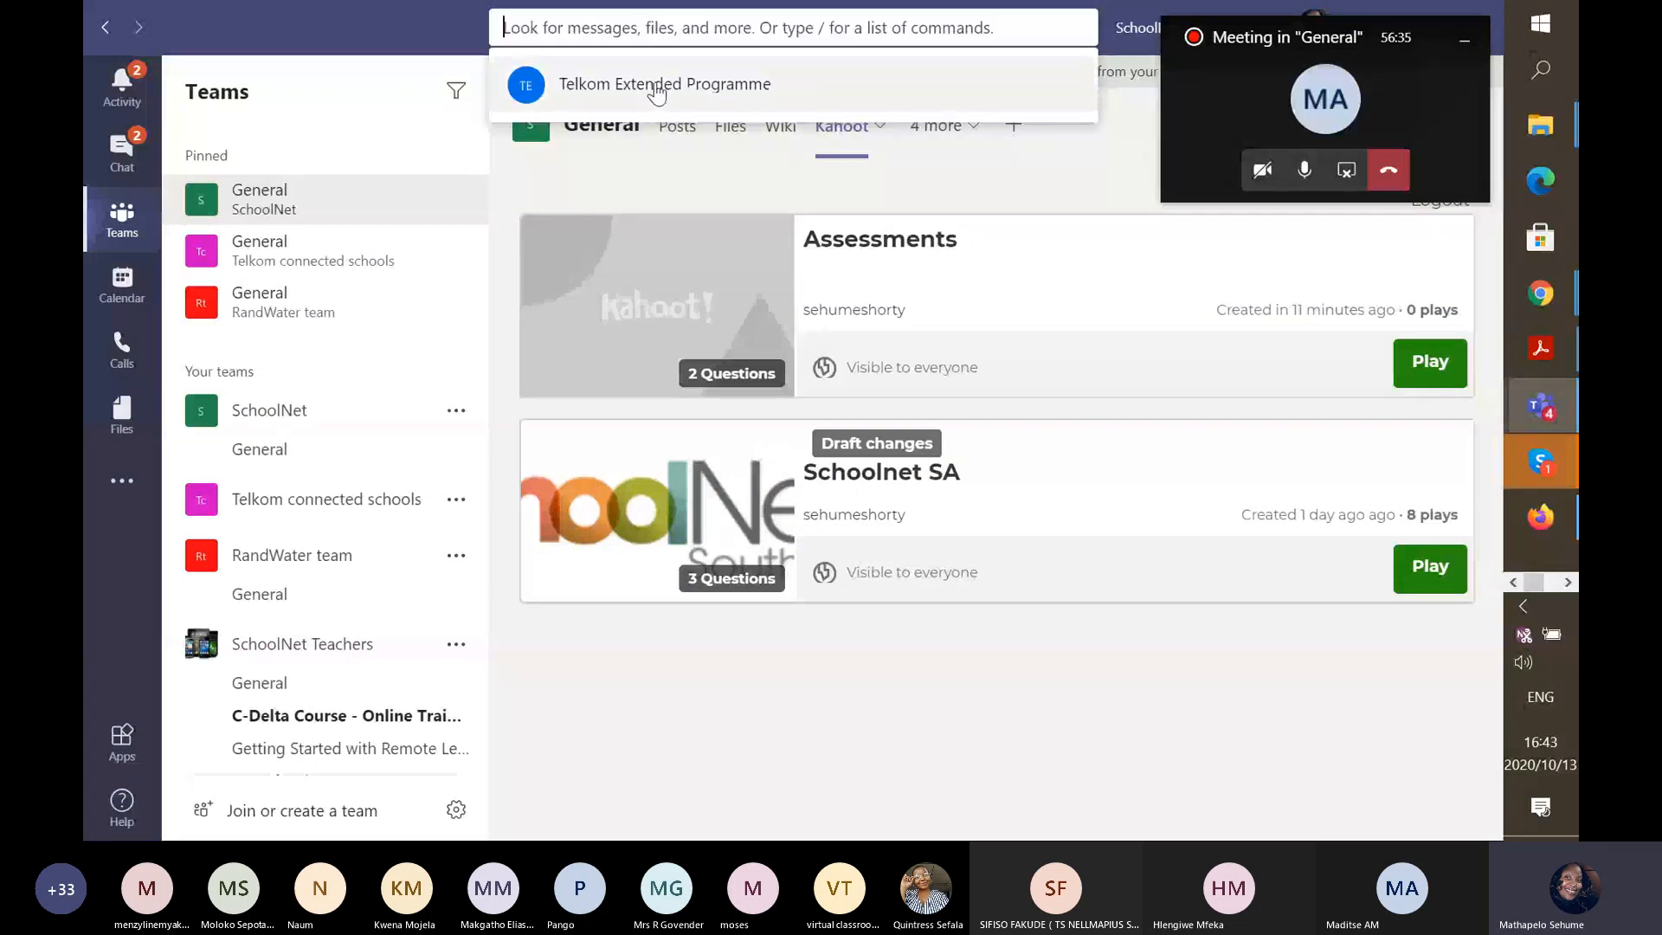
left_click(657, 86)
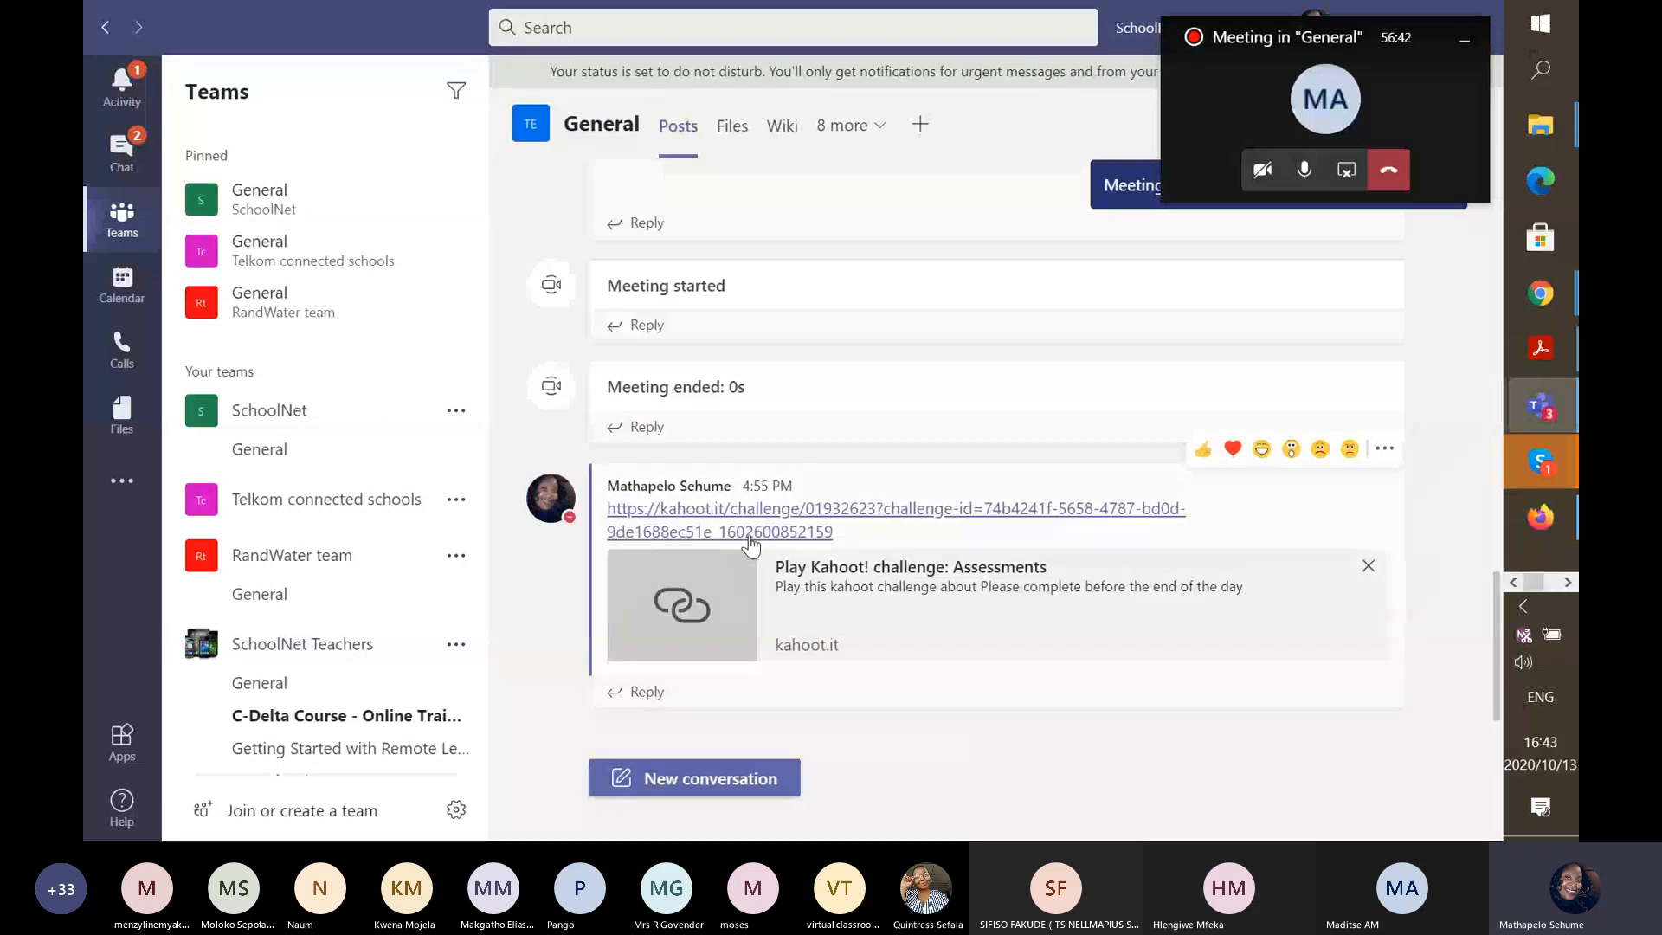
left_click(750, 532)
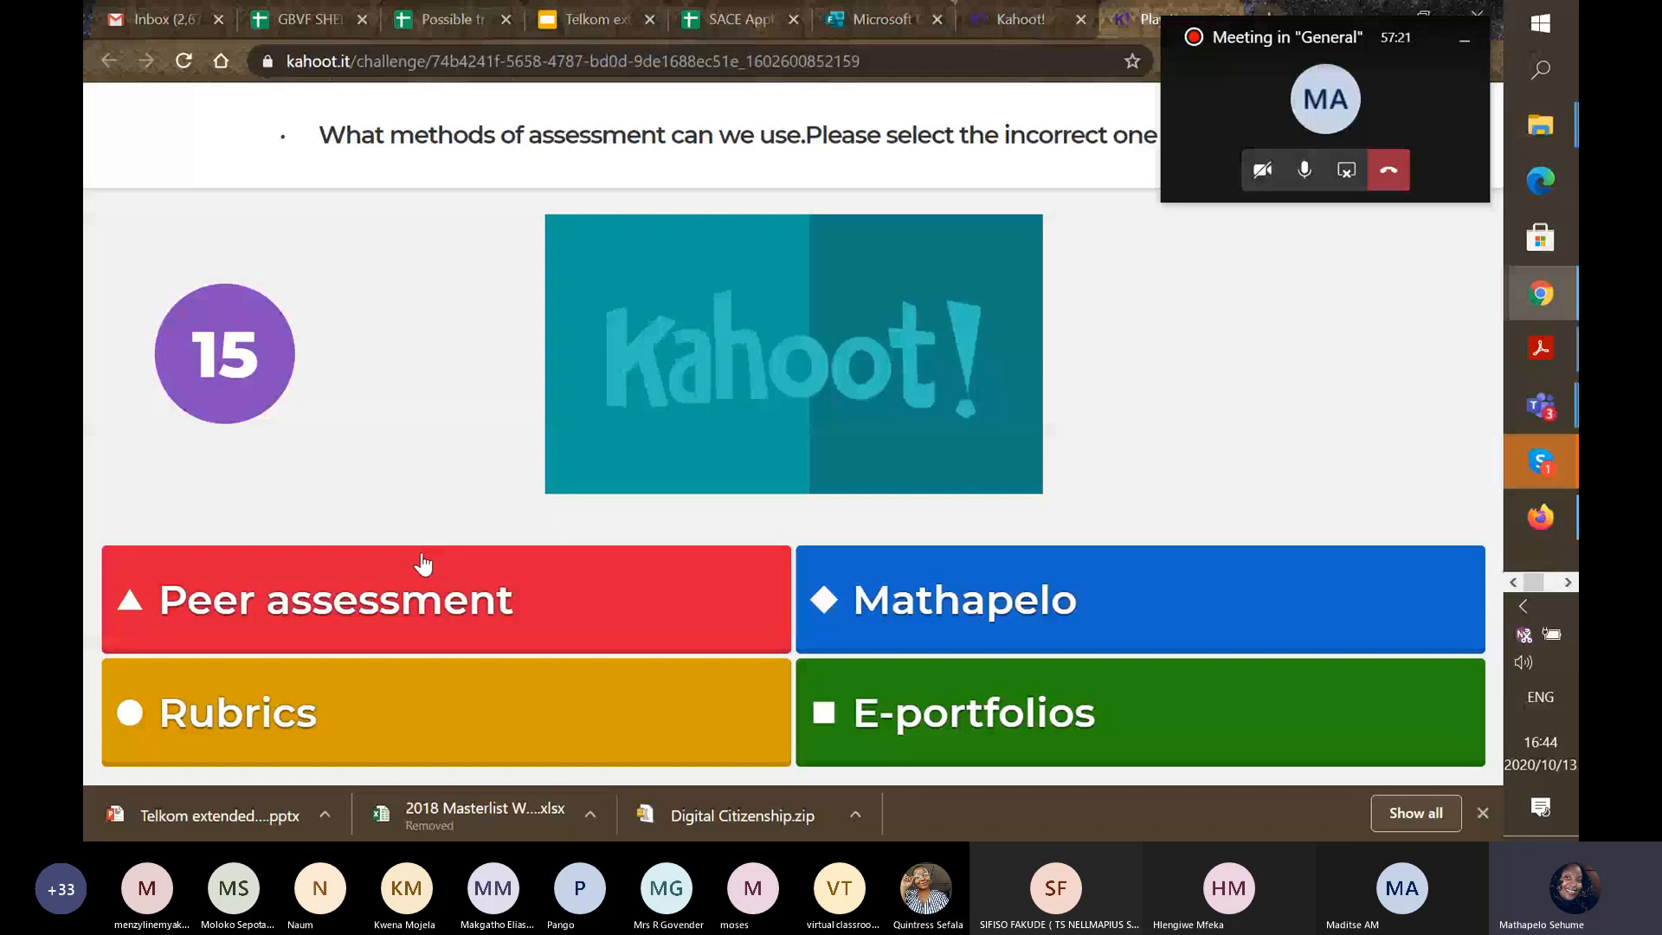
Answer both questions, go through the scoreboards, copy the podium link, and return to the report.
left_click(905, 612)
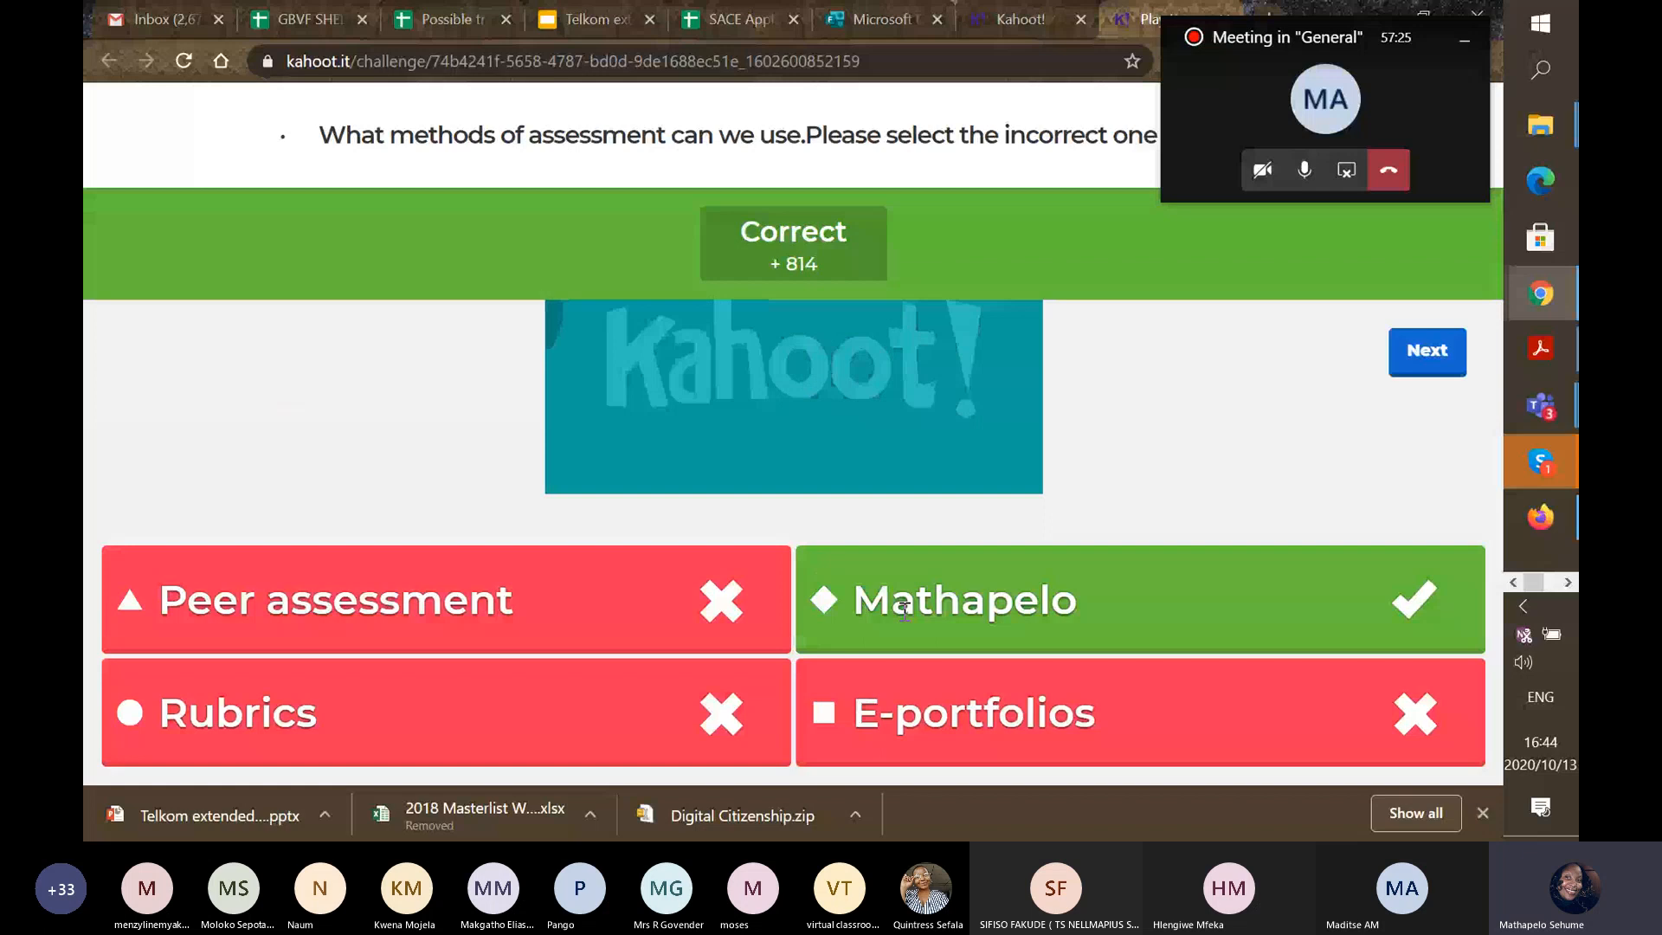
left_click(1429, 352)
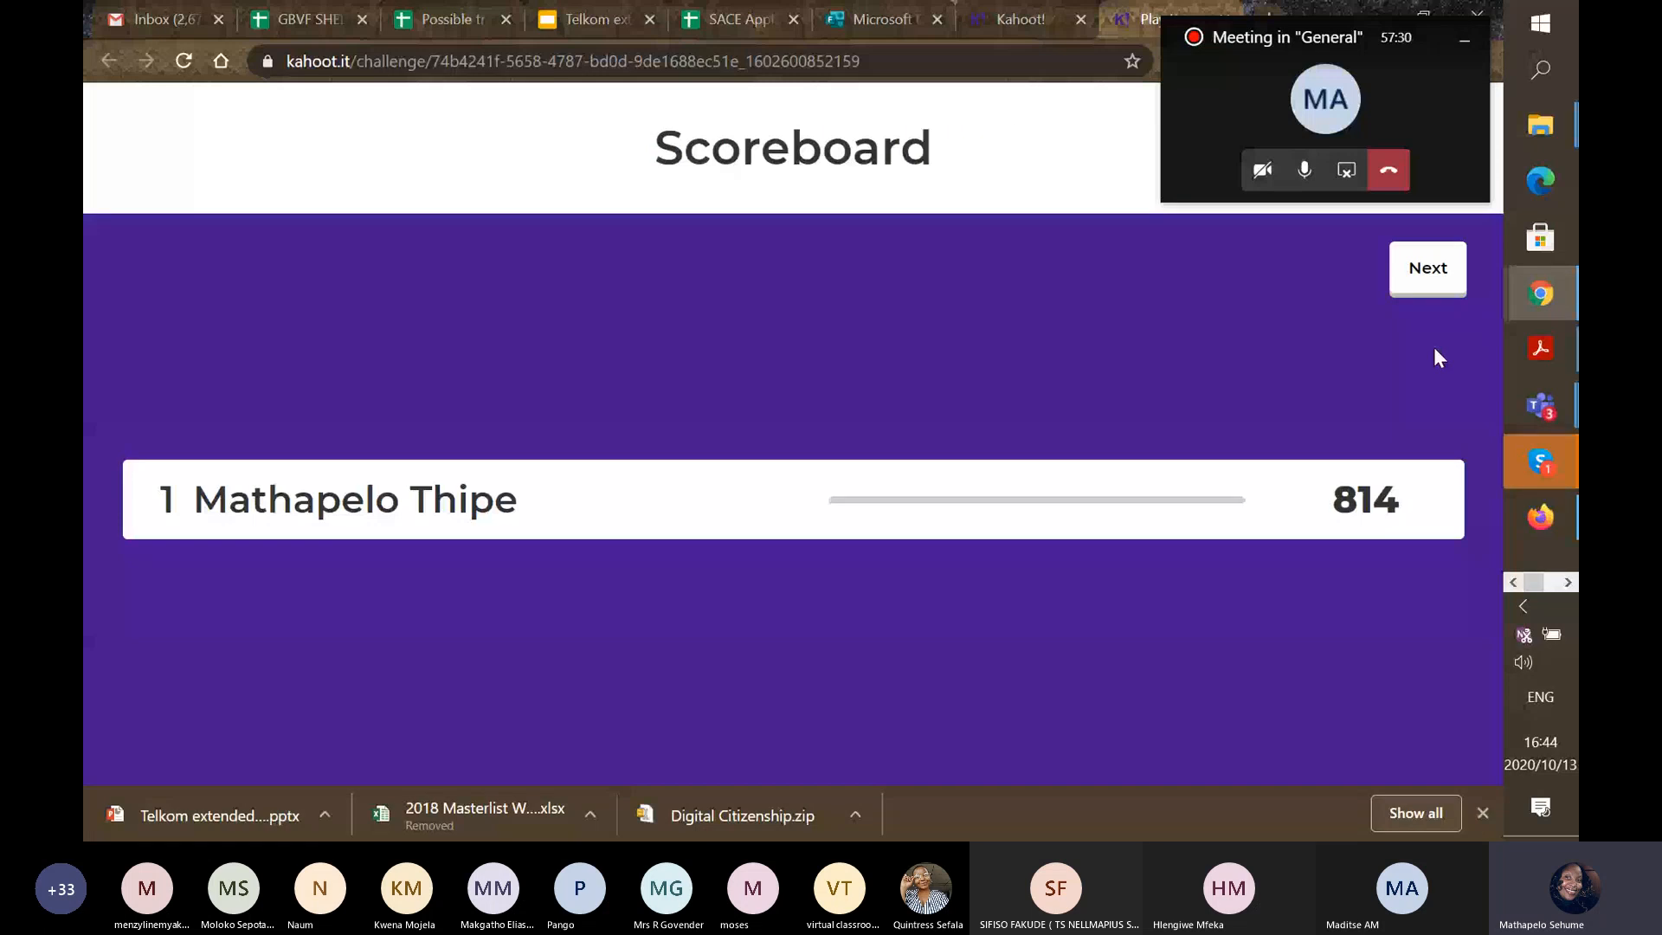
left_click(1426, 282)
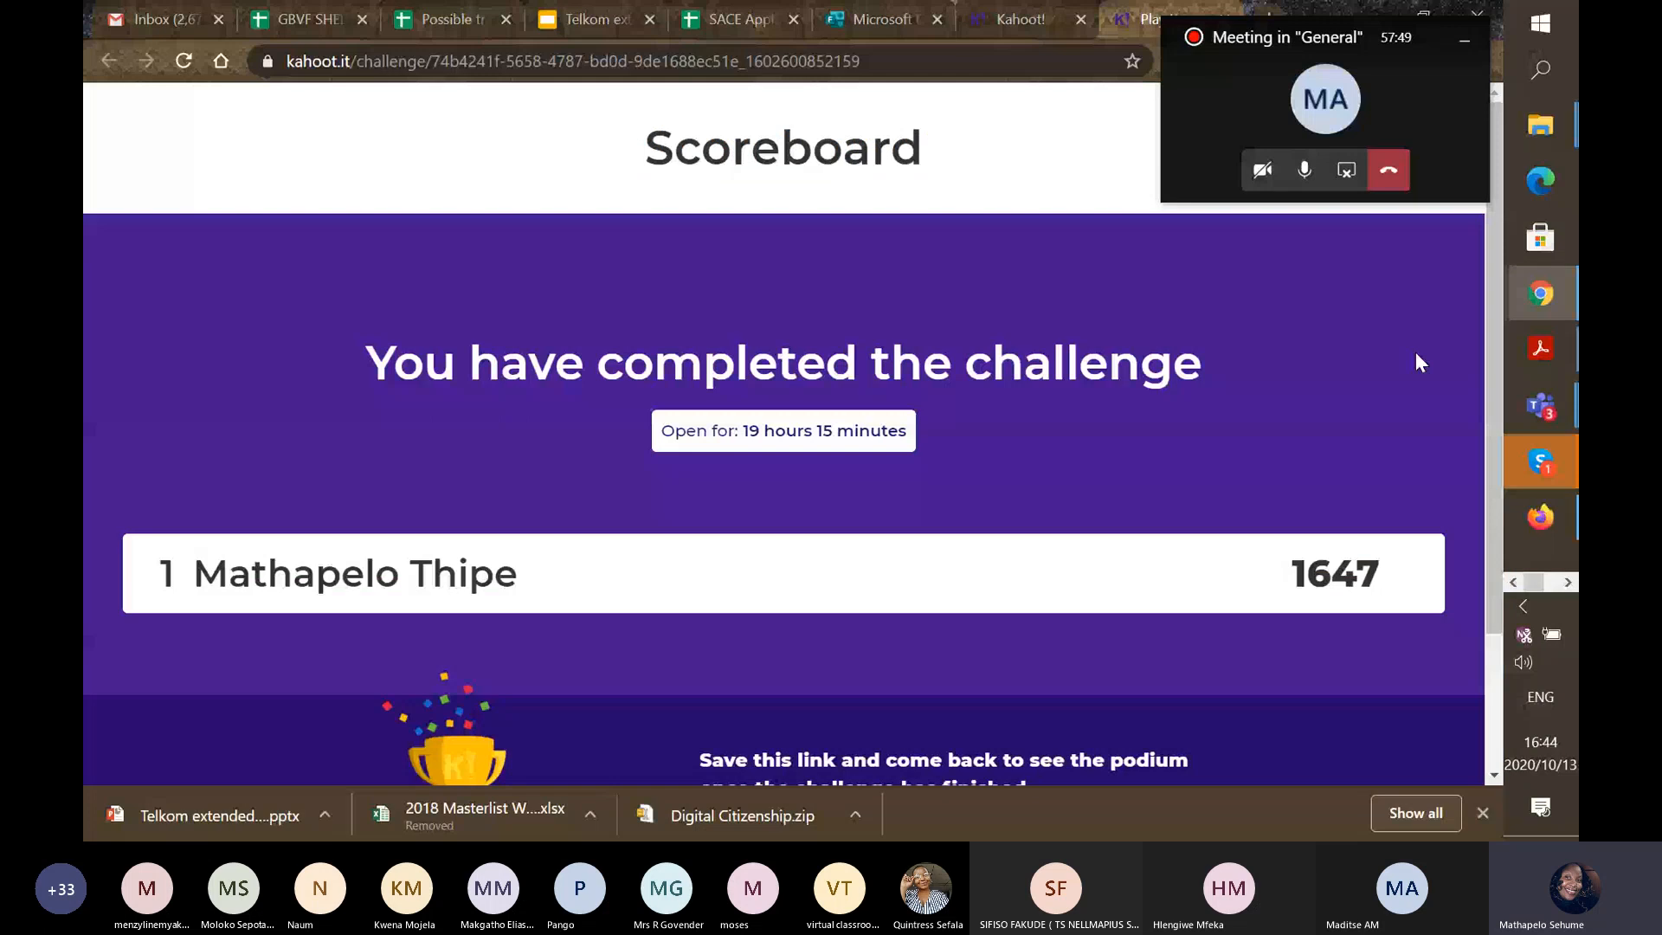
scroll(453, 627, "down", 2)
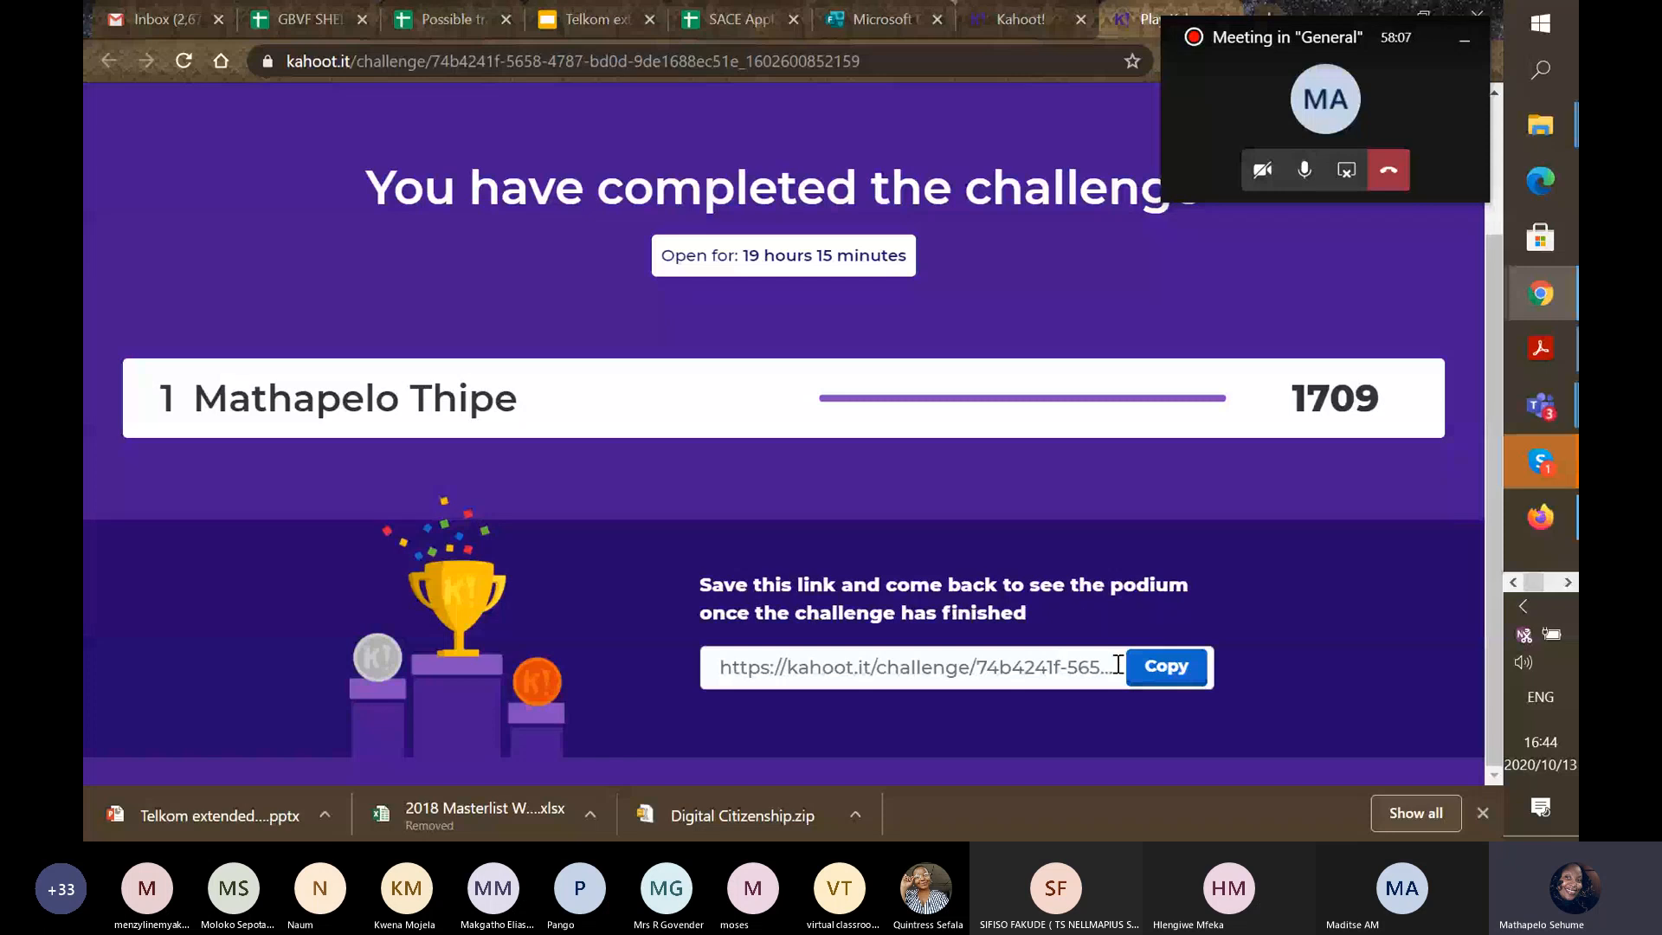
left_click(1174, 679)
left_click(1010, 34)
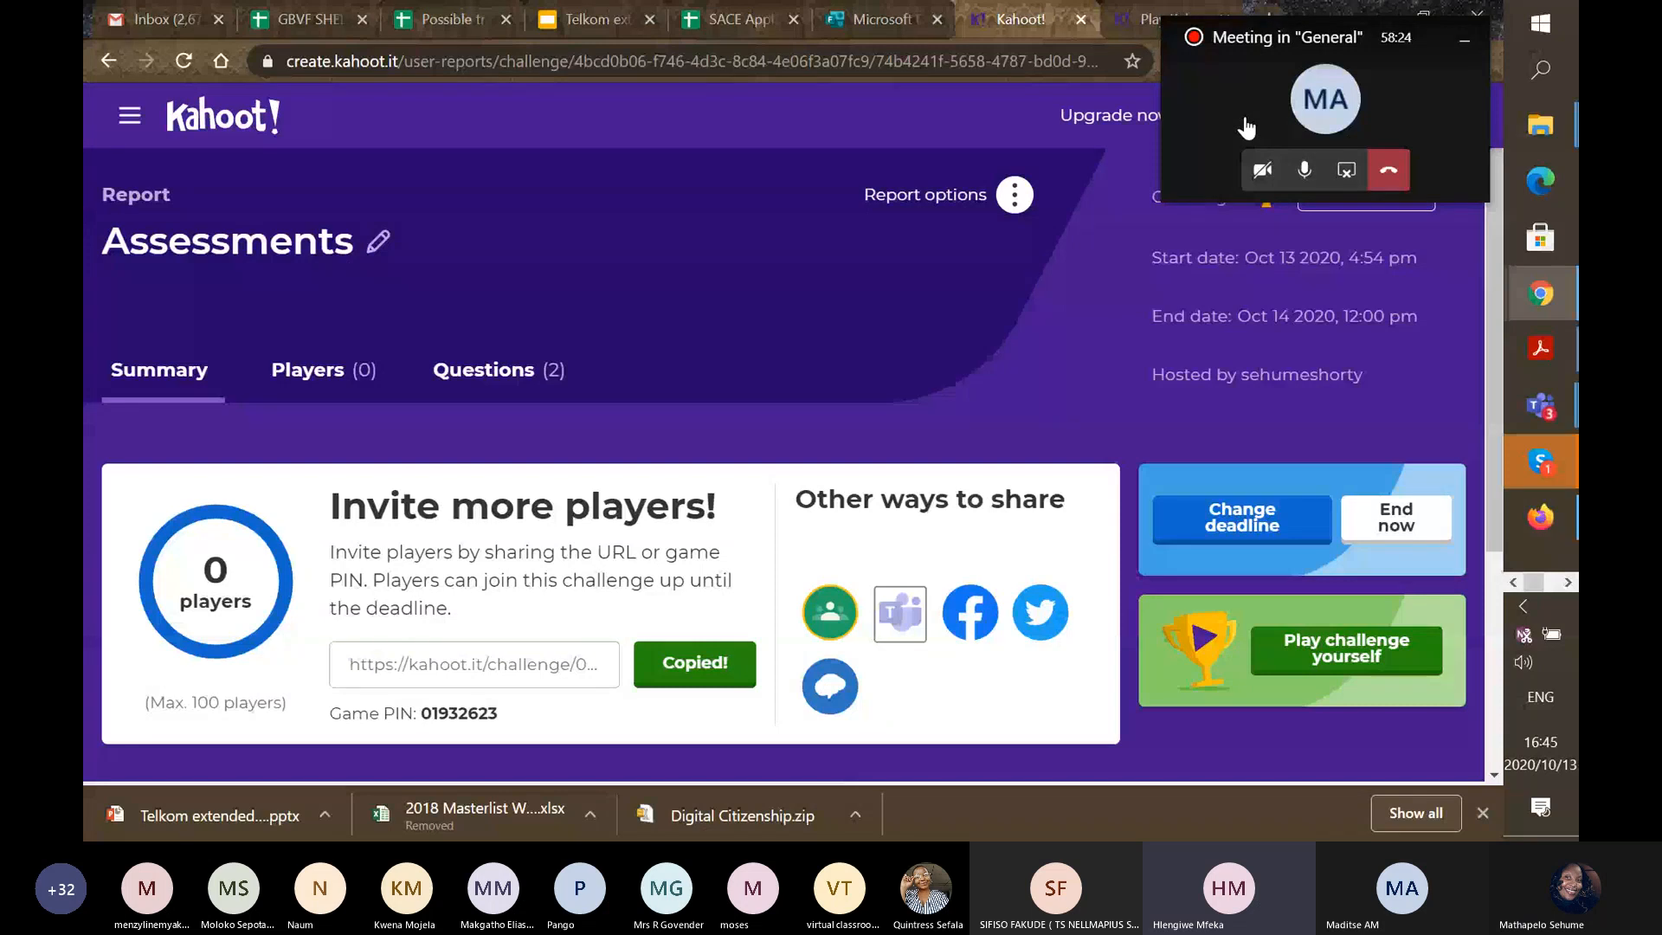
Mute the mic, close both Kahoot tabs, stop sharing, and show slide 18 'Assessment Ideas'.
left_click(1304, 170)
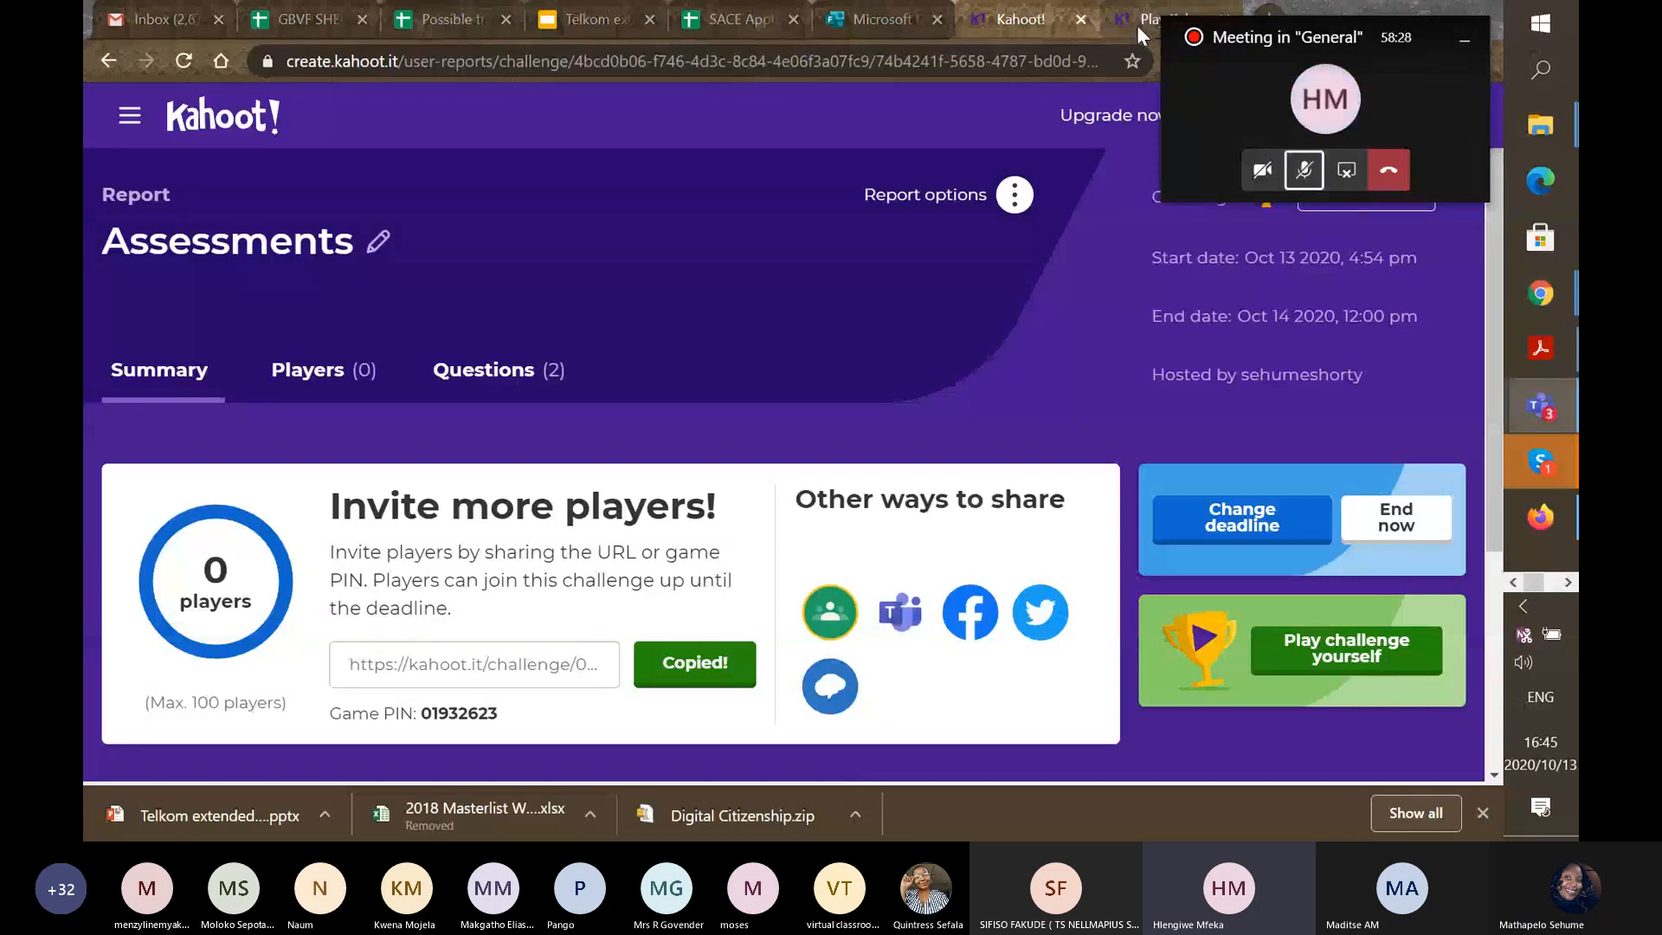
left_click(1135, 24)
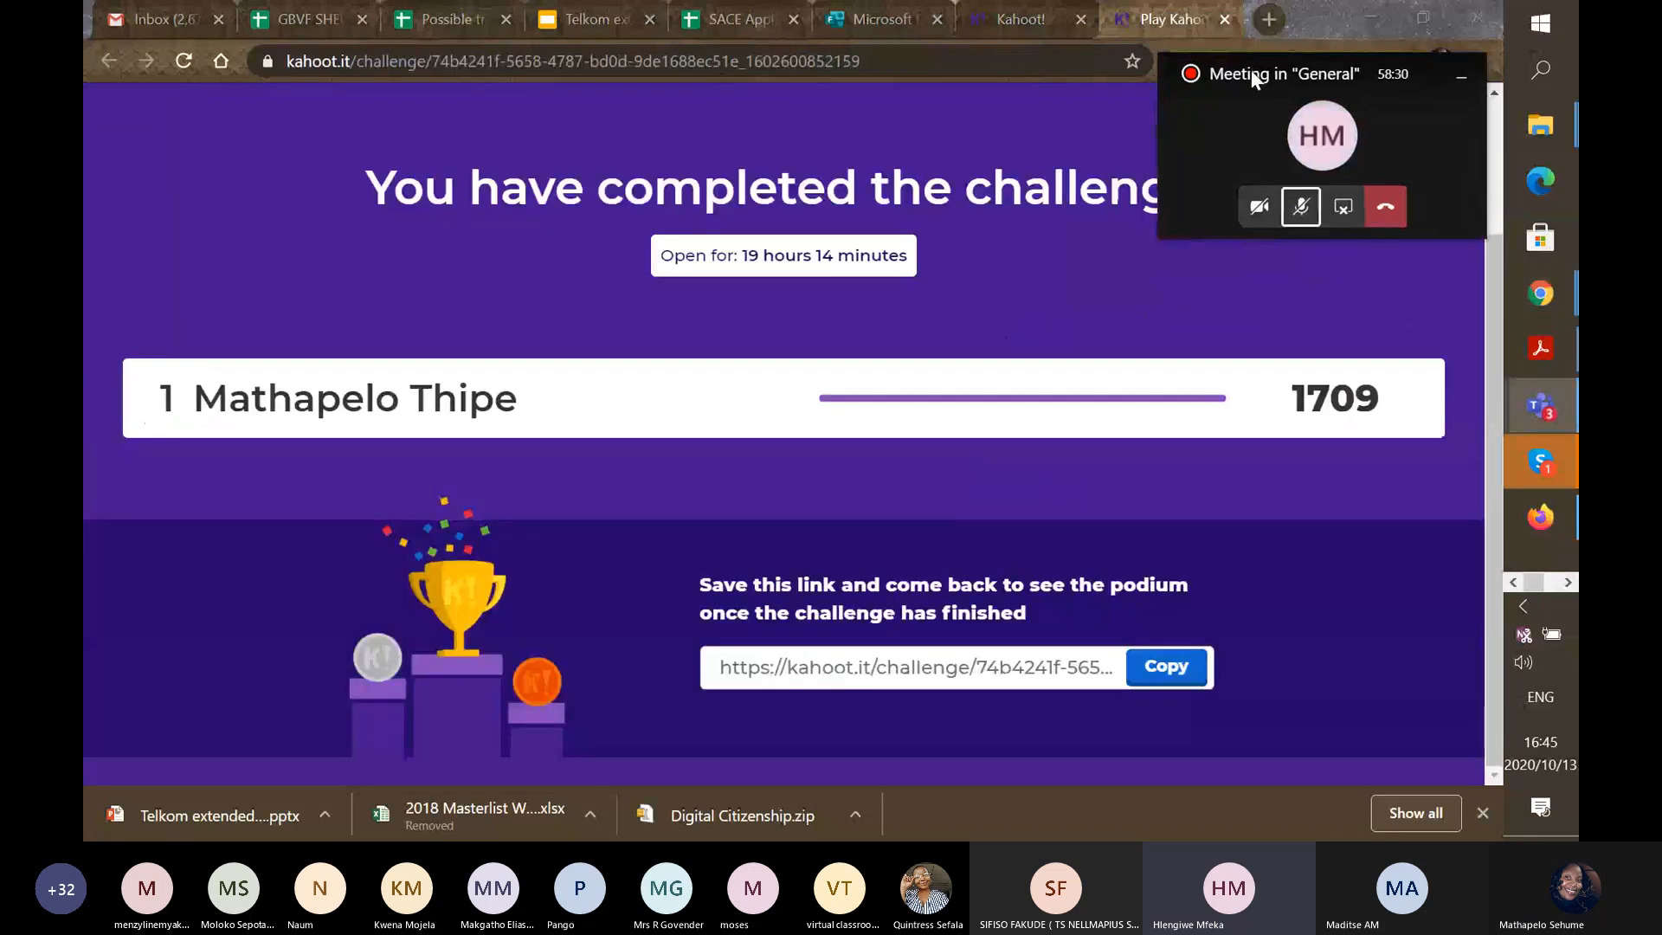
left_click(1227, 22)
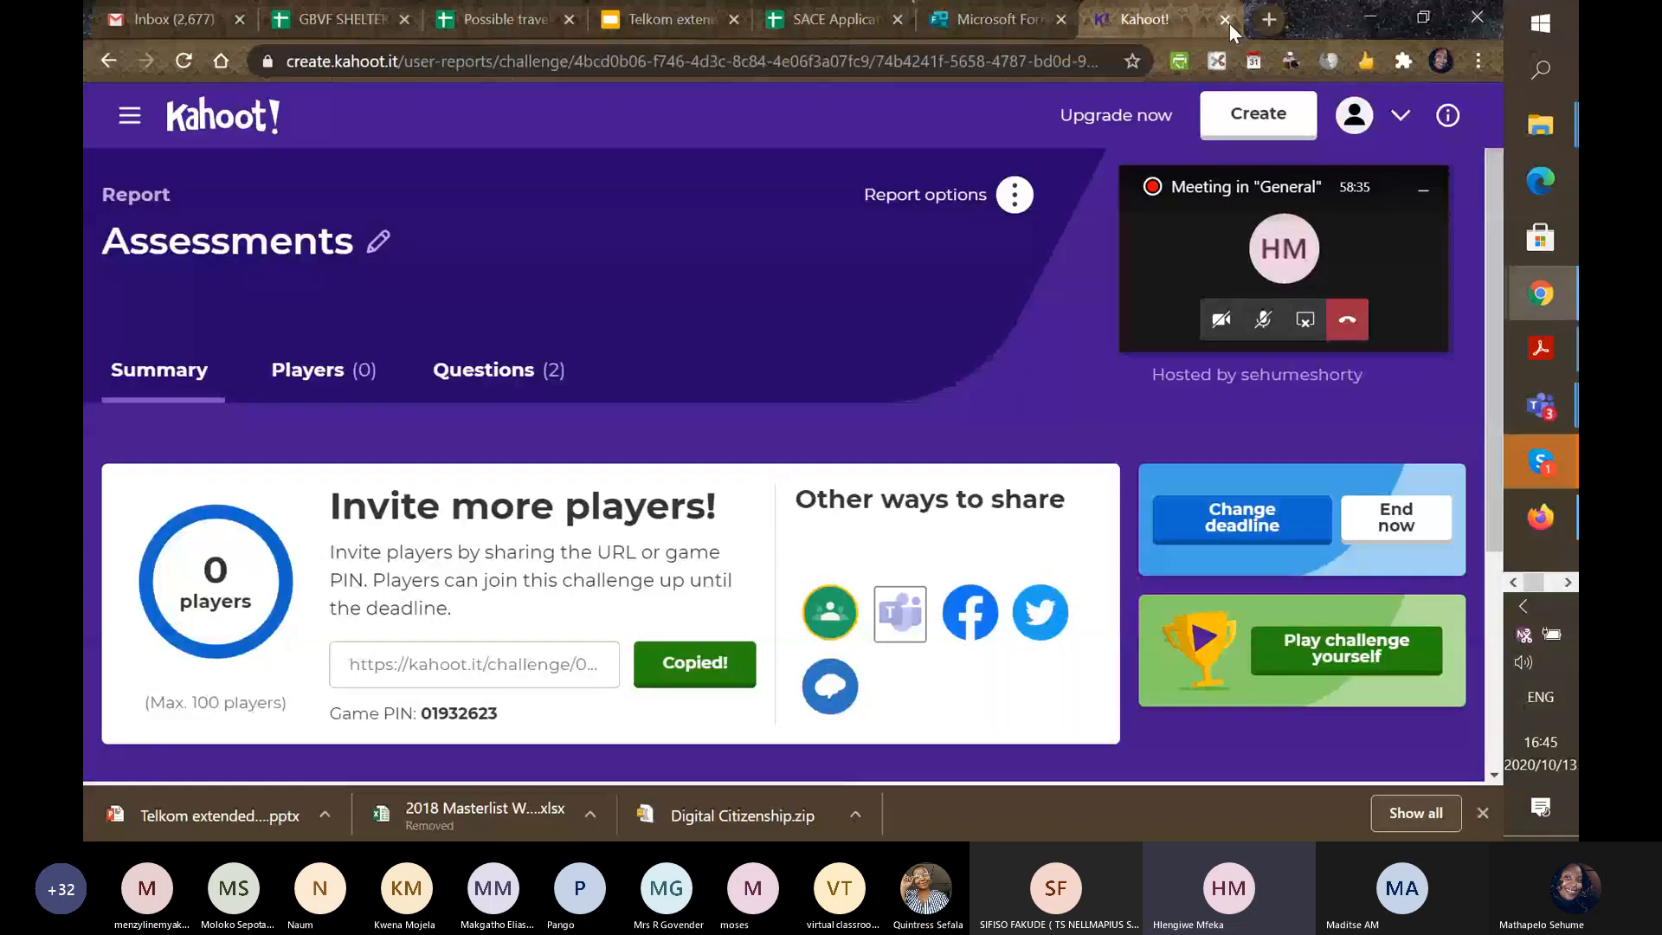
left_click(1227, 22)
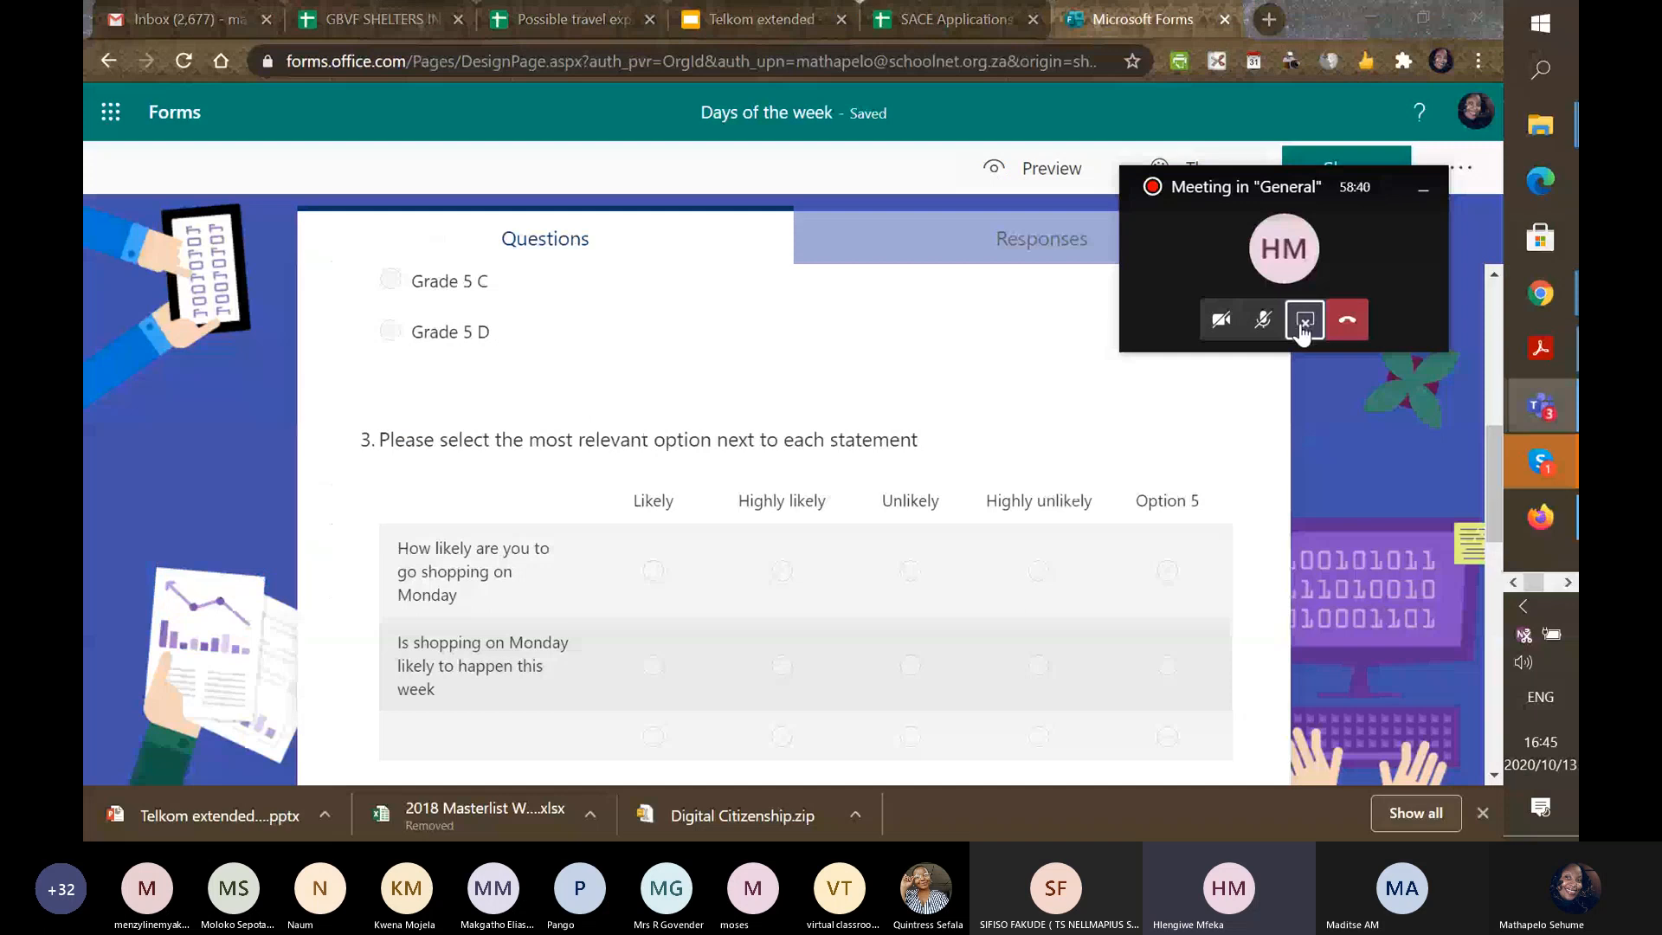
left_click(1304, 321)
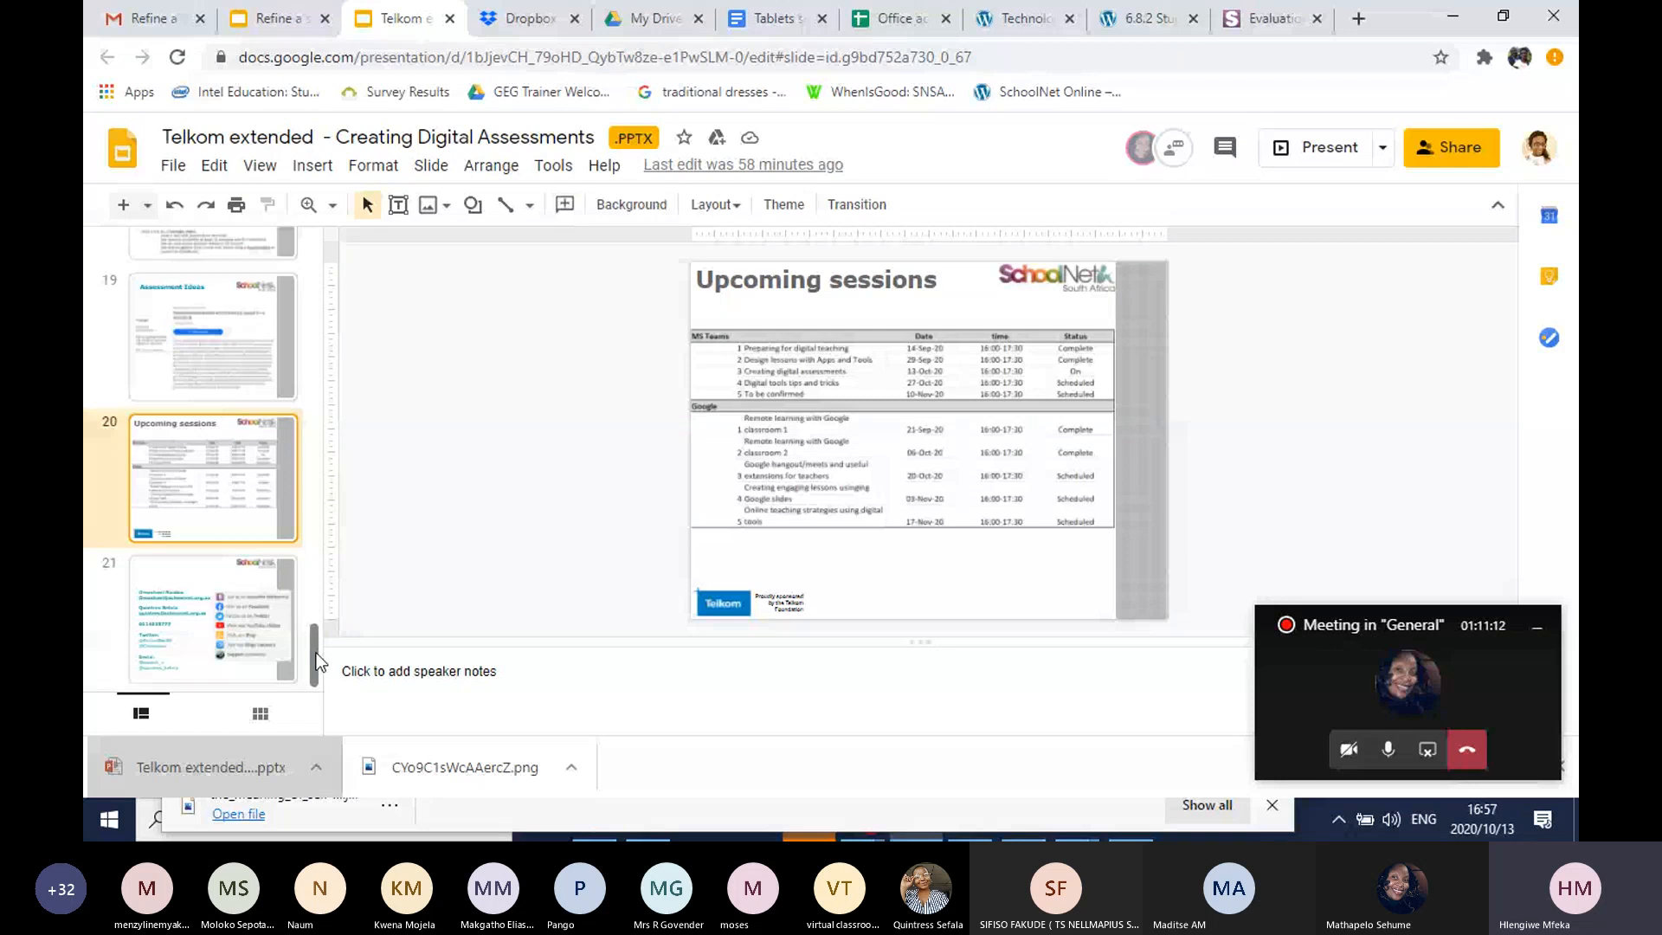
left_click_drag(315, 652, 315, 611)
left_click(253, 482)
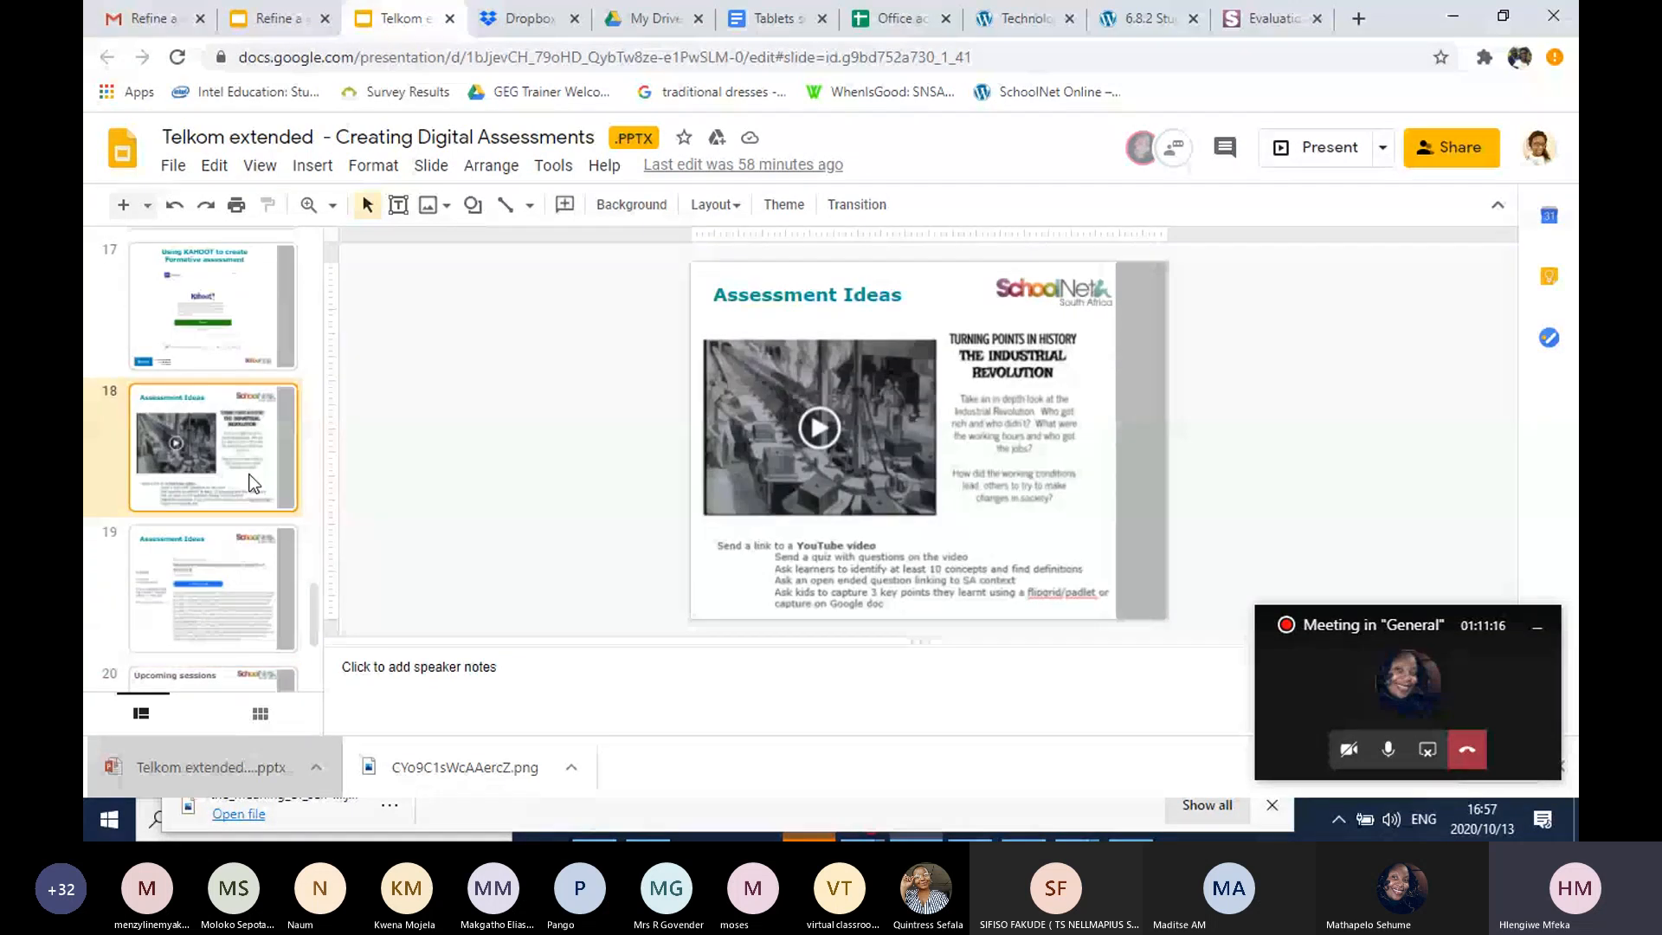